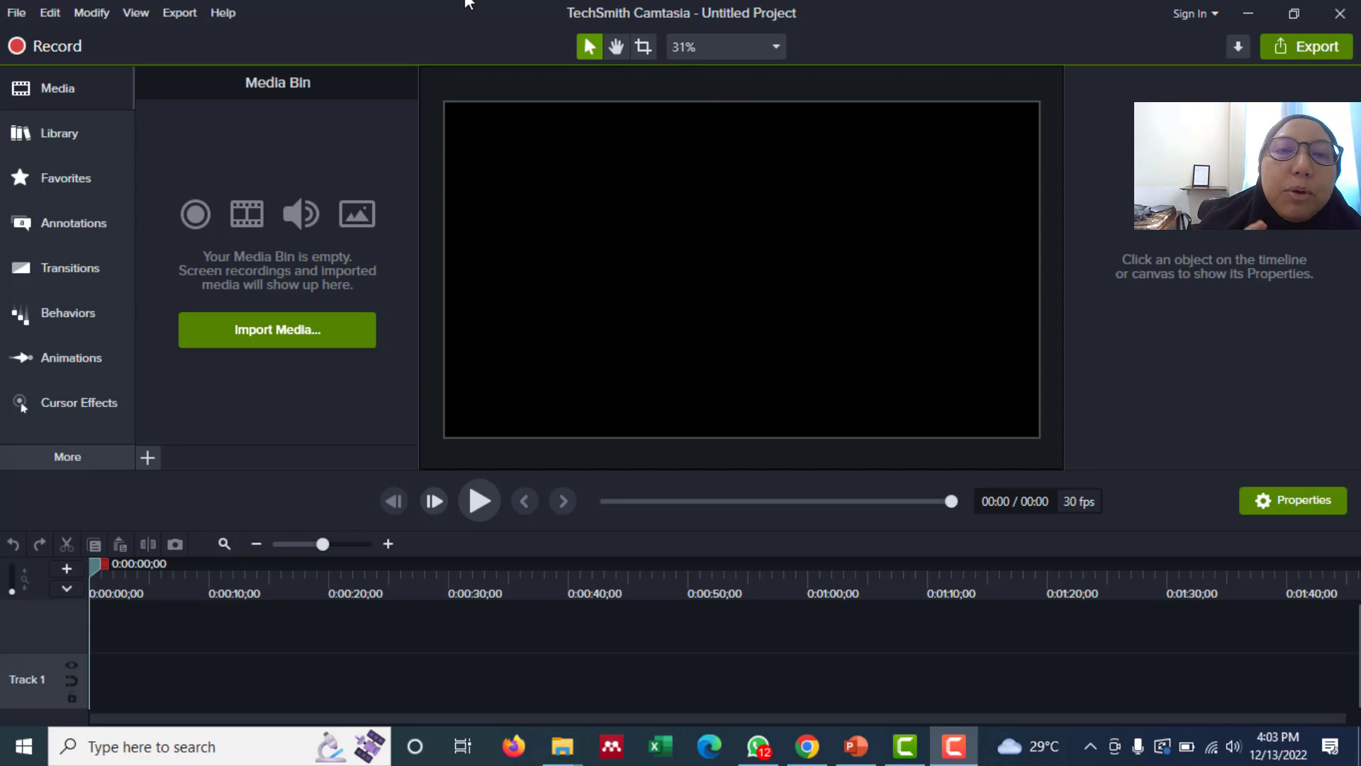
# - Import the video 20221210_142422 from the folder E:\BPPTIK\Tugas Video Turorial into the Media Bin
pyautogui.click(307, 330)
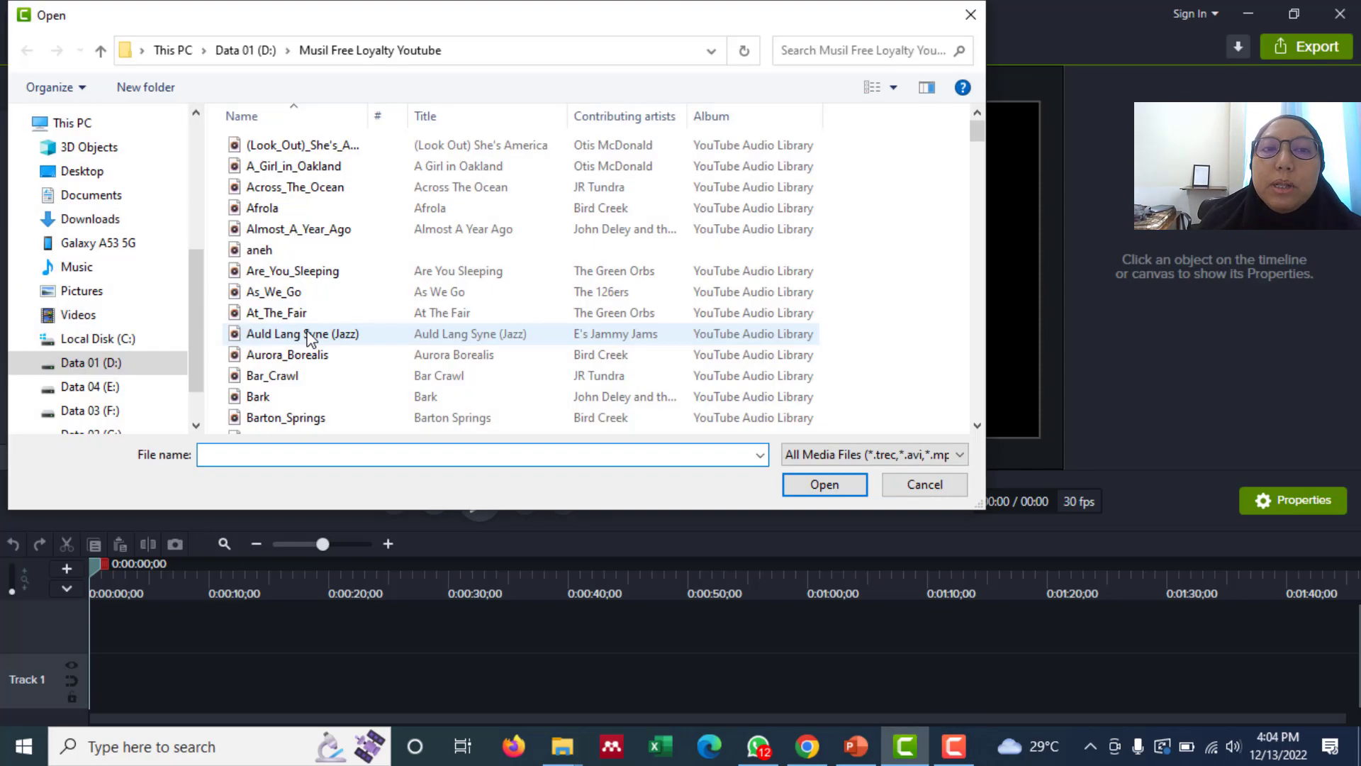
pyautogui.scroll(-1, 110, 335)
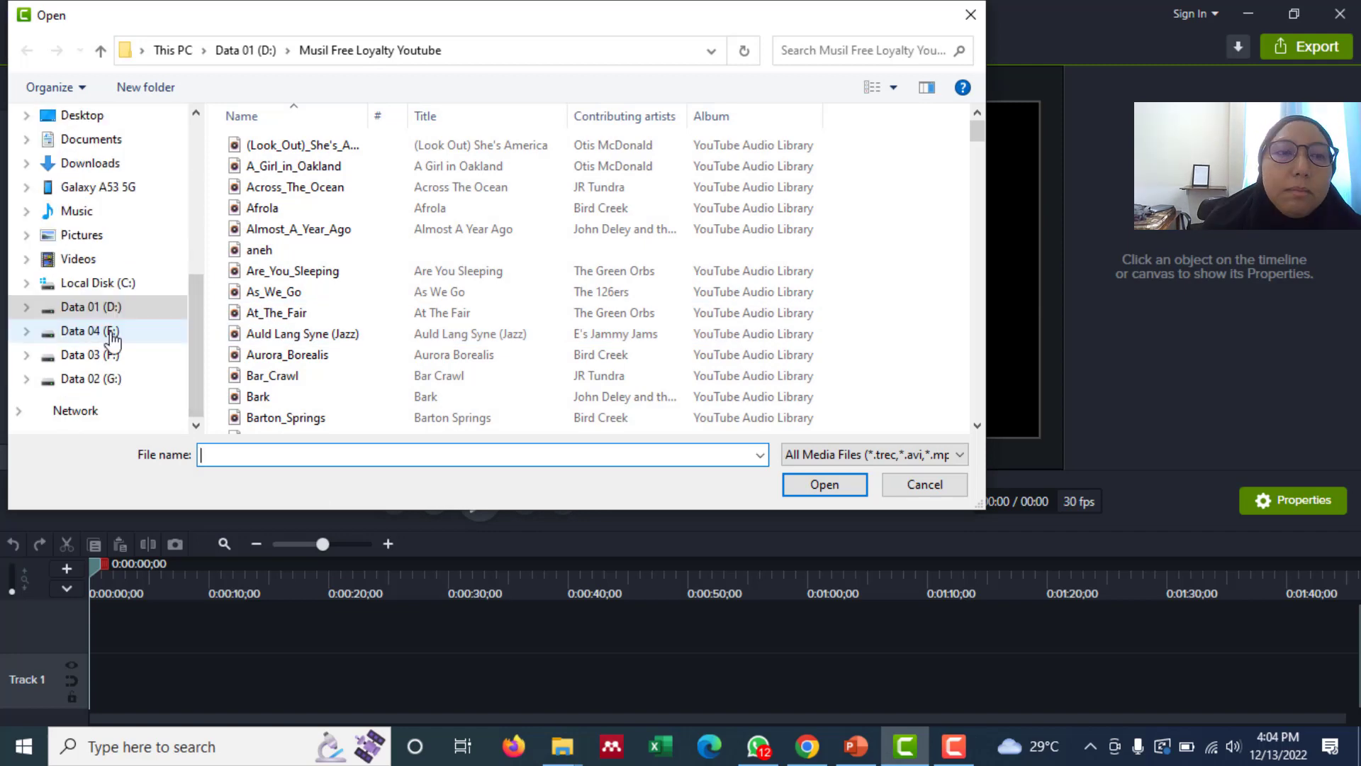
pyautogui.click(112, 333)
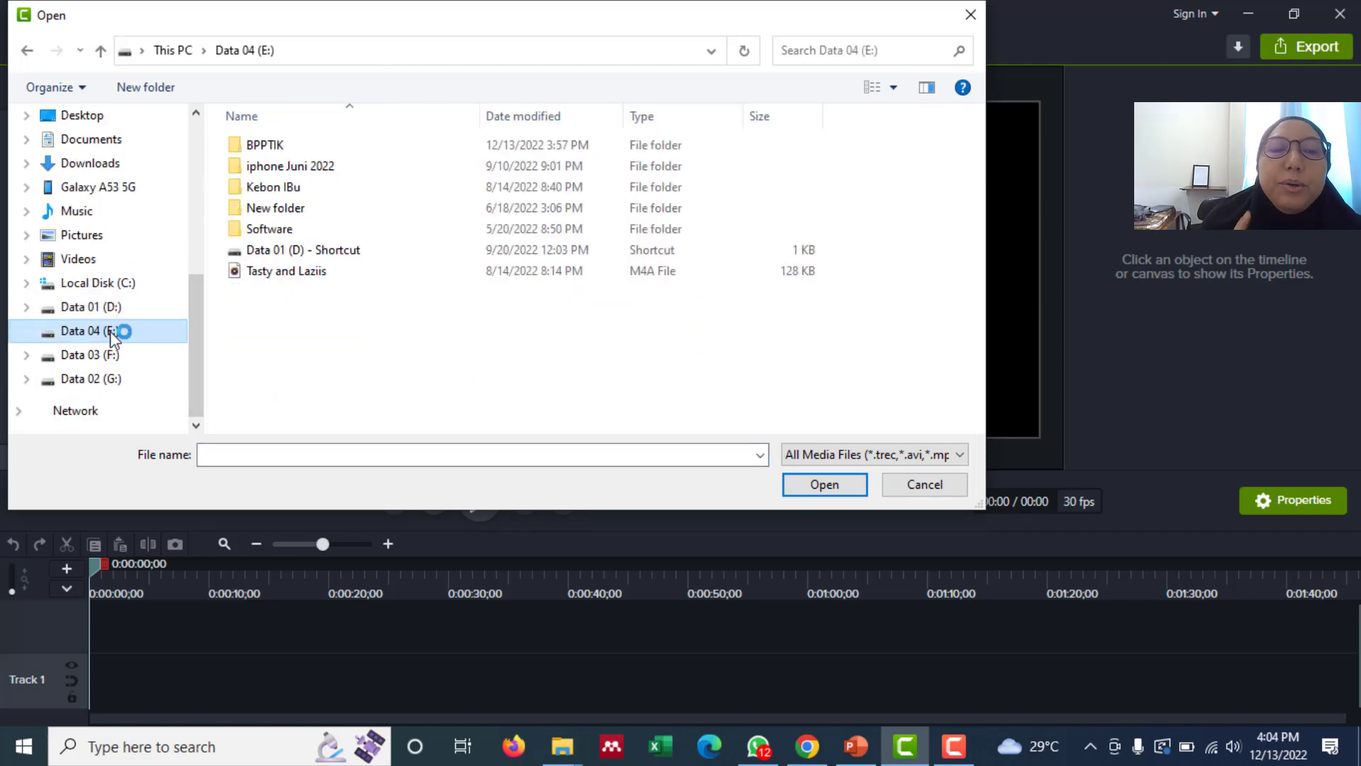
pyautogui.doubleClick(261, 145)
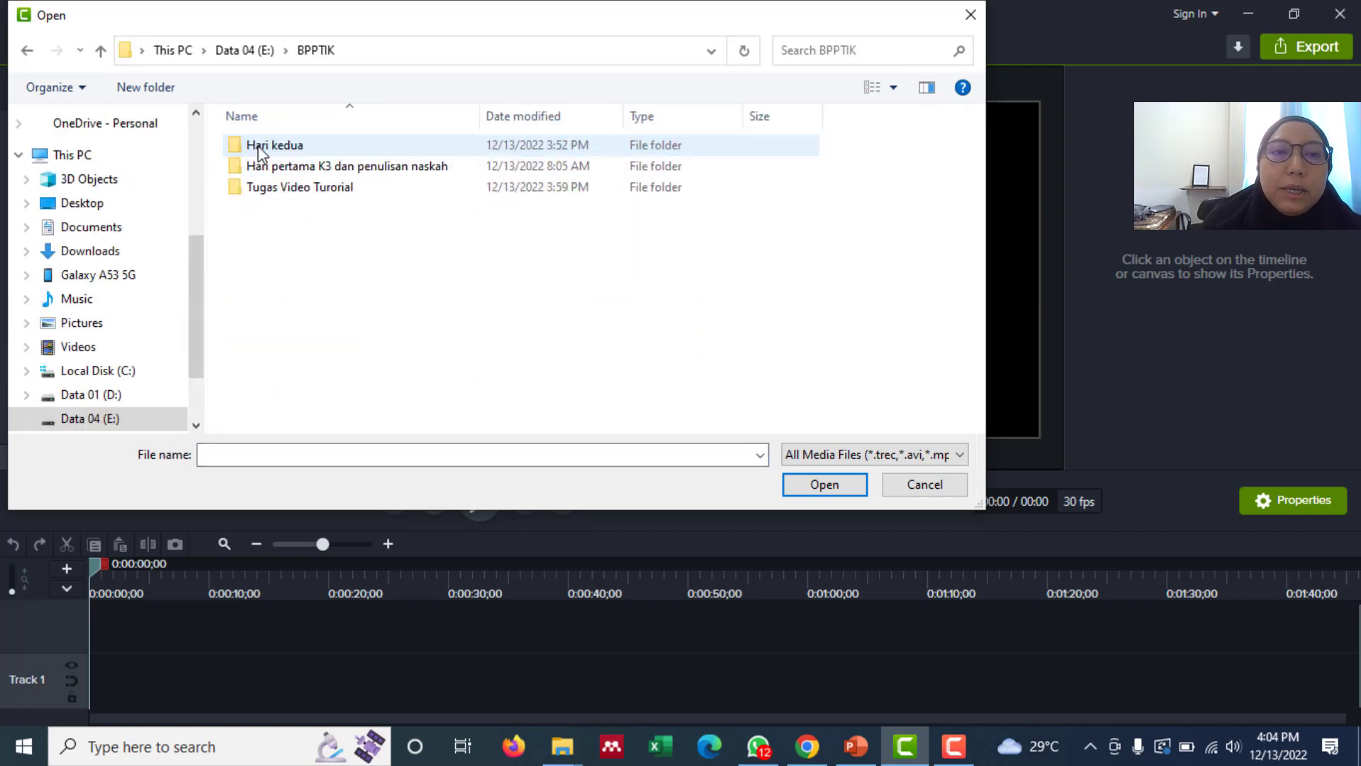
pyautogui.doubleClick(275, 186)
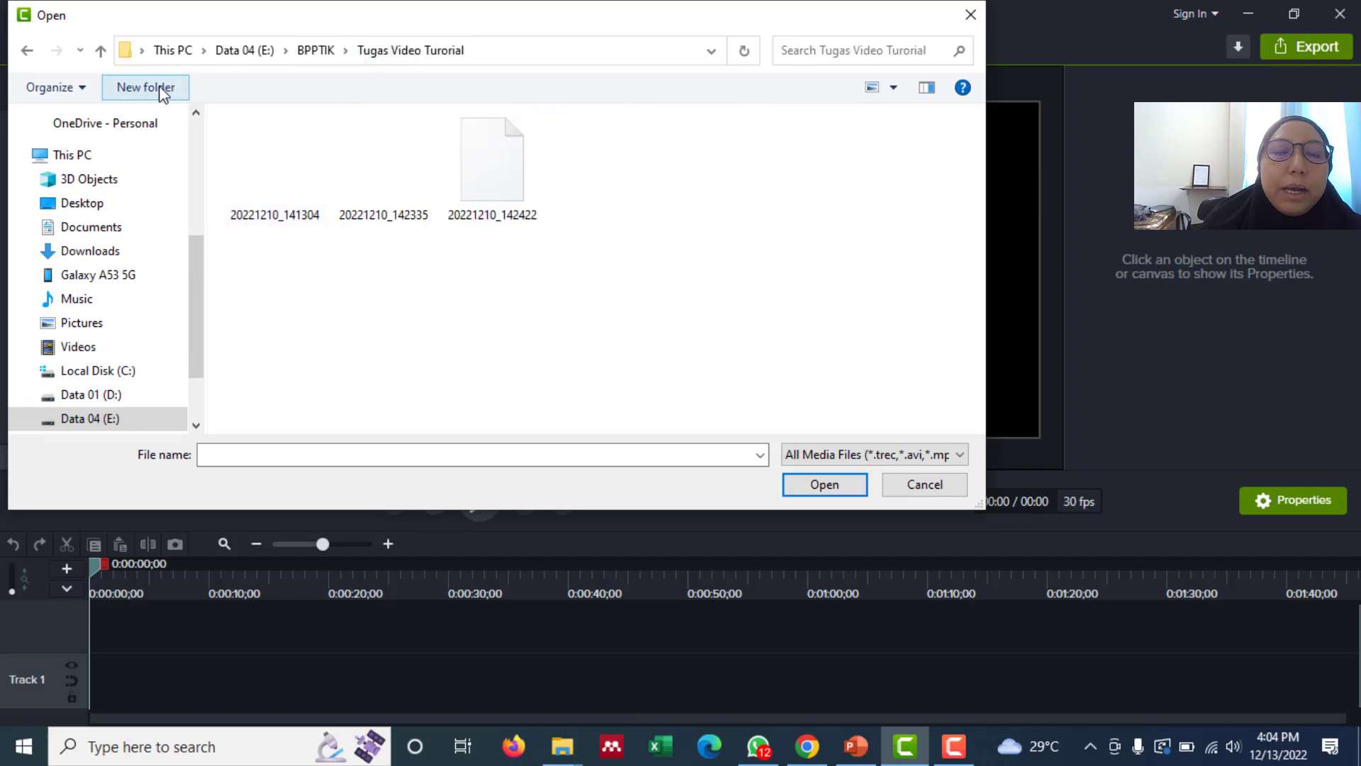
pyautogui.click(486, 190)
pyautogui.doubleClick(486, 188)
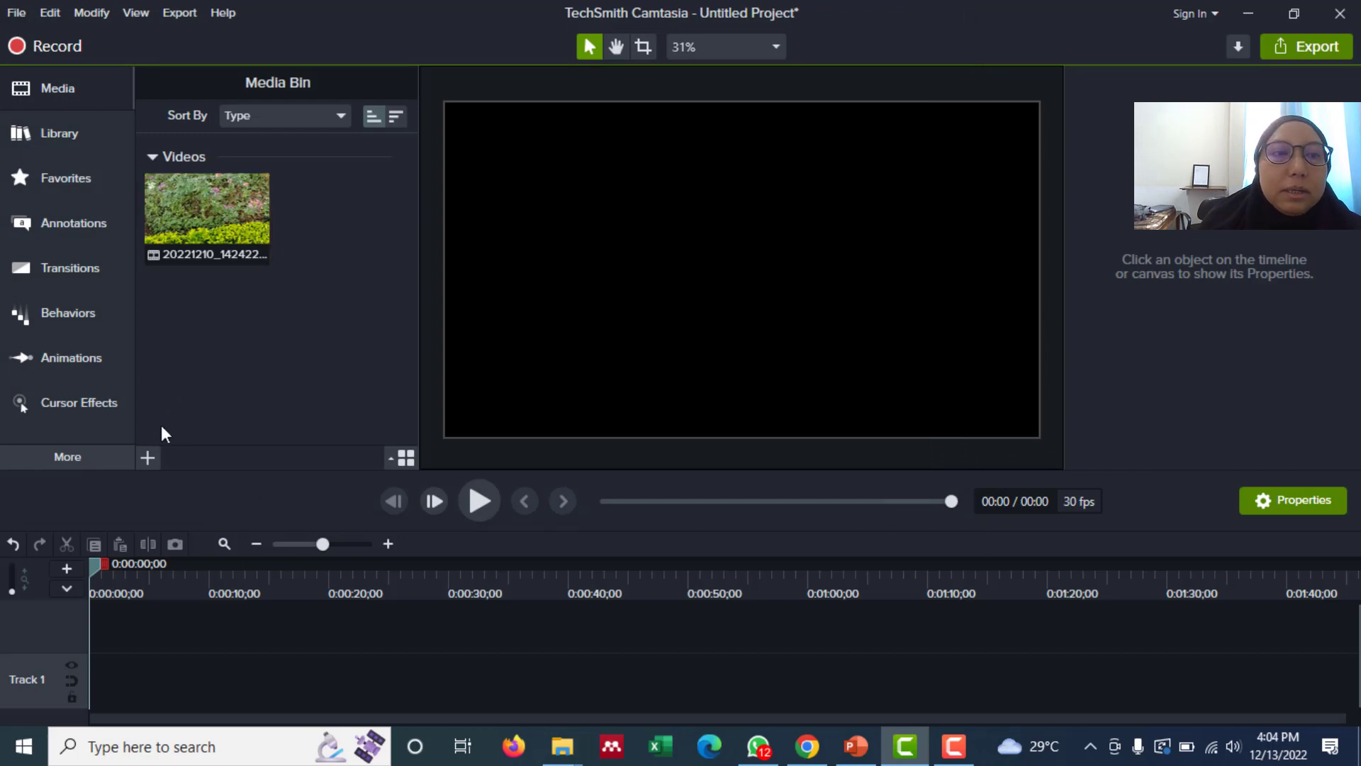
pyautogui.click(151, 454)
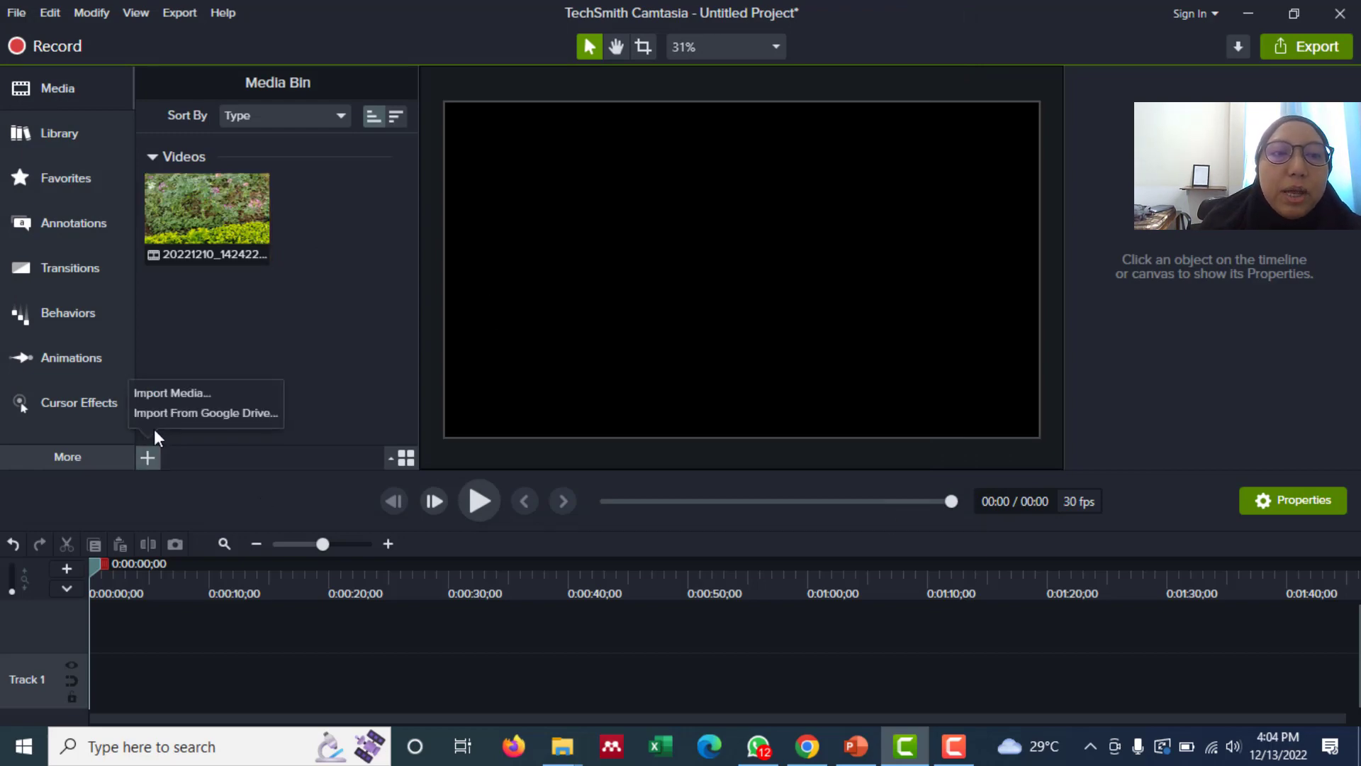
pyautogui.click(161, 394)
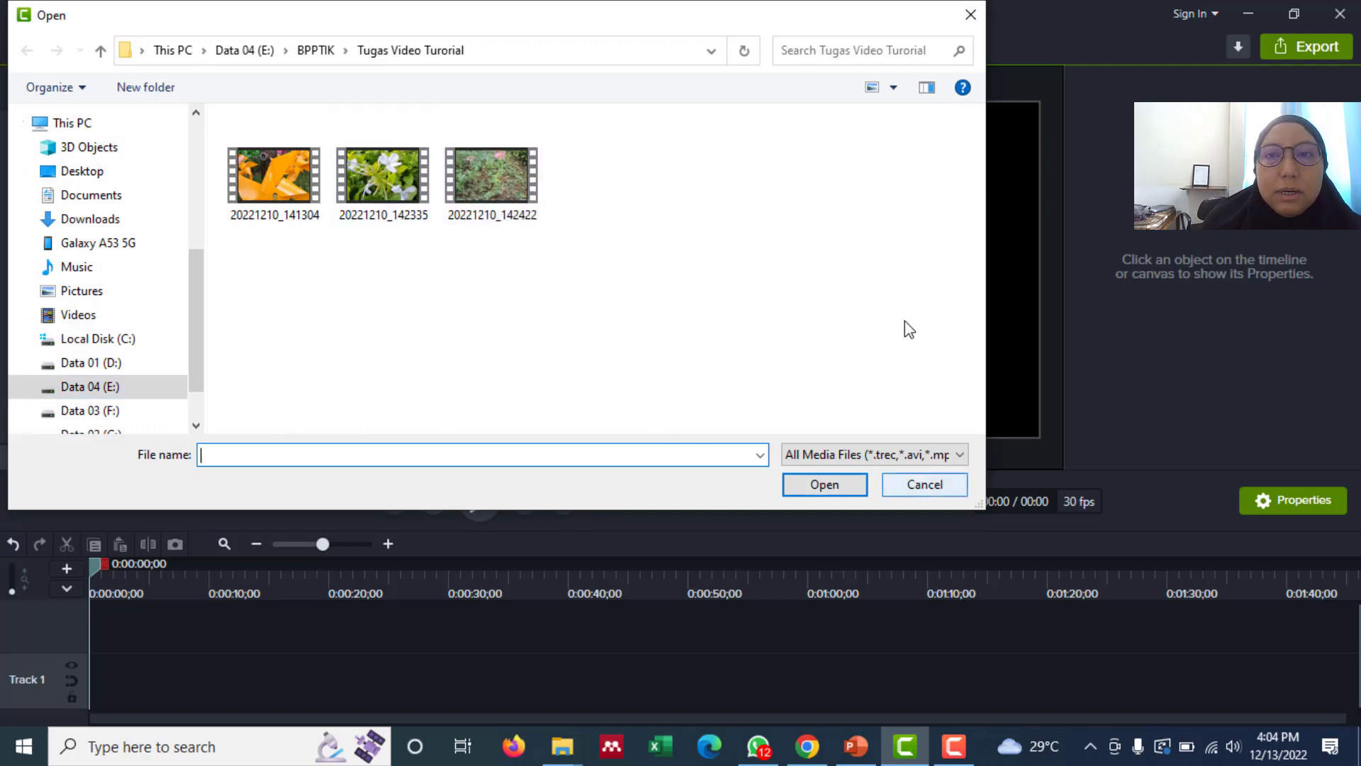
pyautogui.click(969, 14)
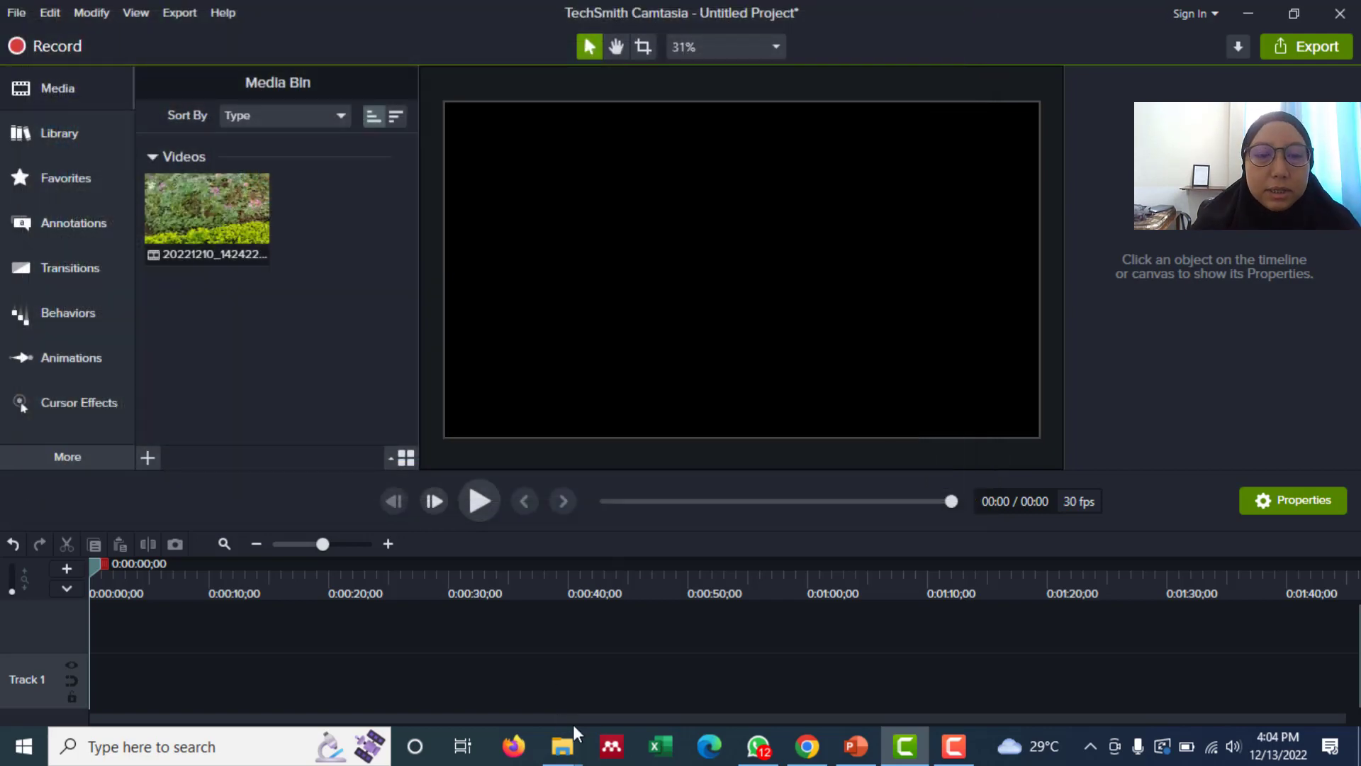
# - In File Explorer, copy the video 20221210_142839 from the phone's Camera folder into the Tugas Video Turorial folder
pyautogui.moveTo(564, 744)
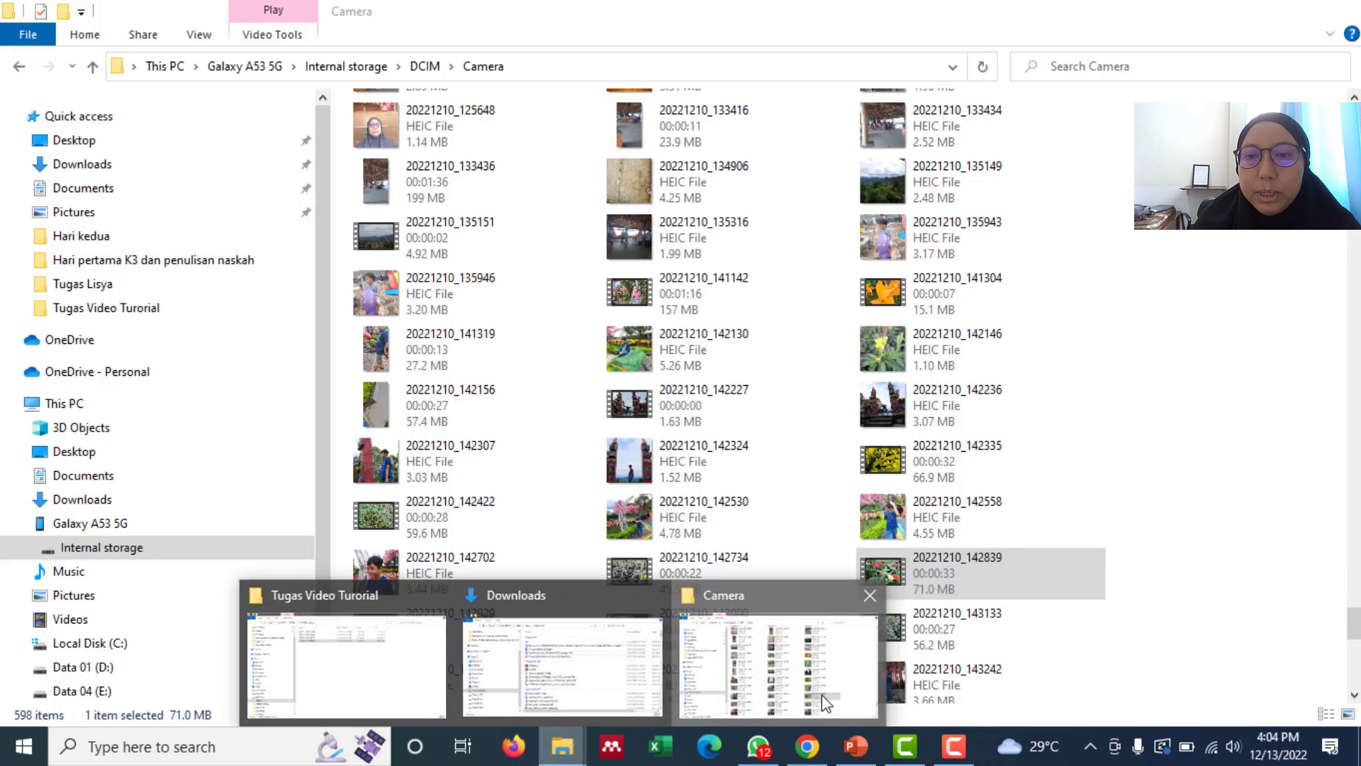
pyautogui.click(822, 695)
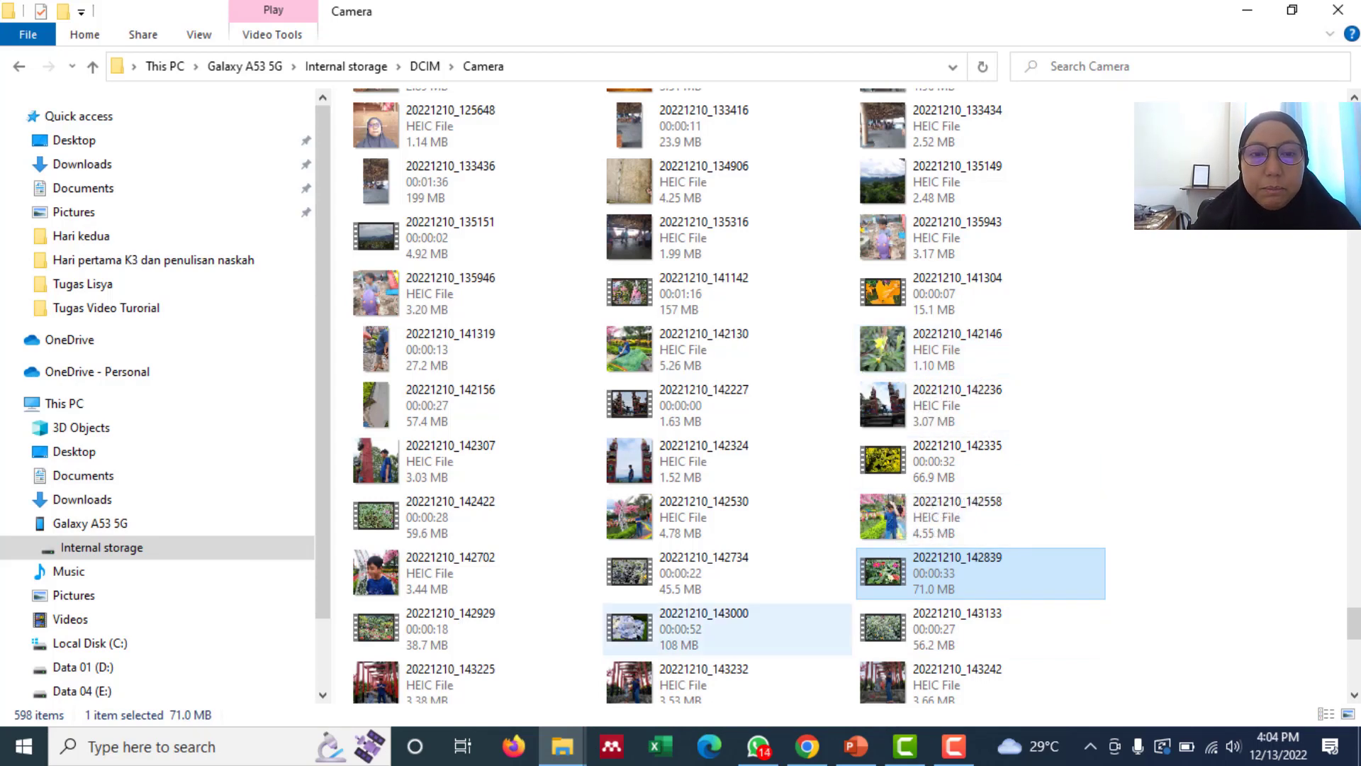
pyautogui.click(558, 753)
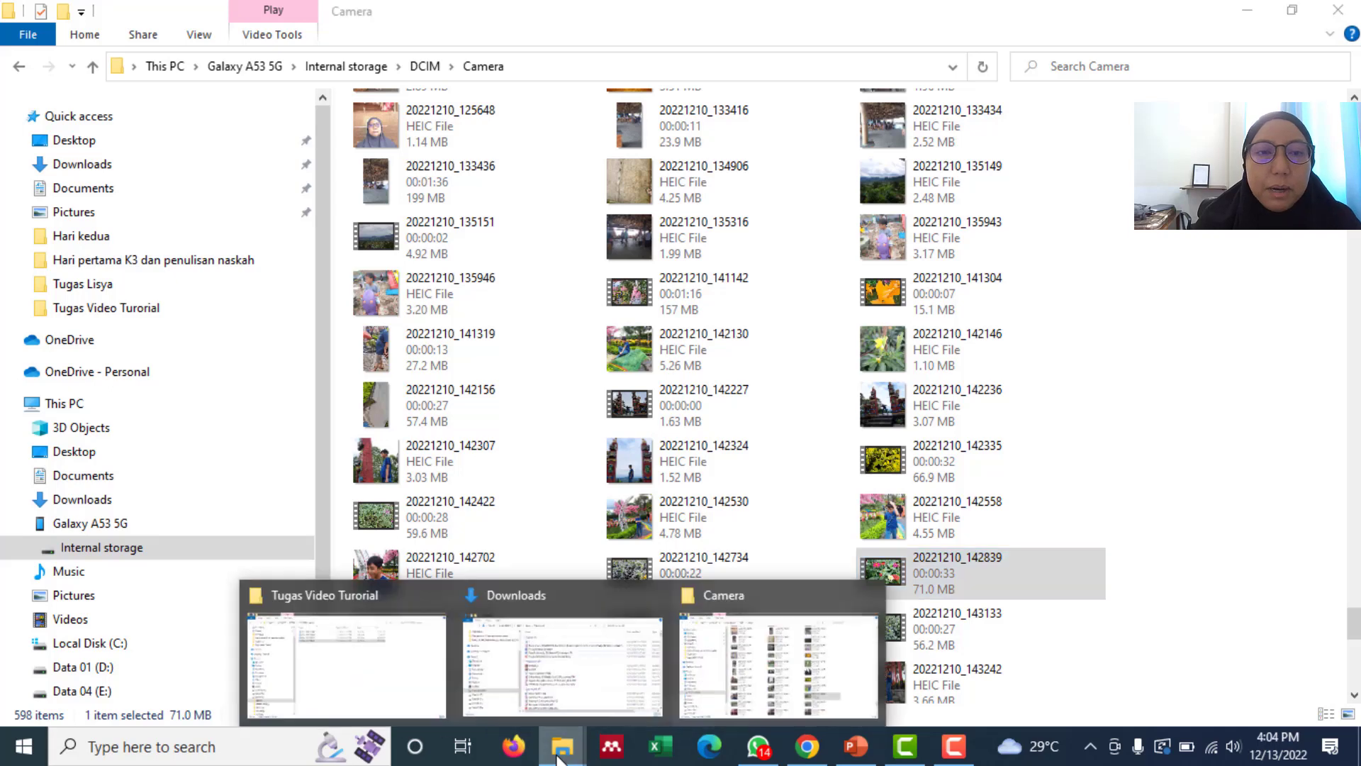
pyautogui.click(389, 668)
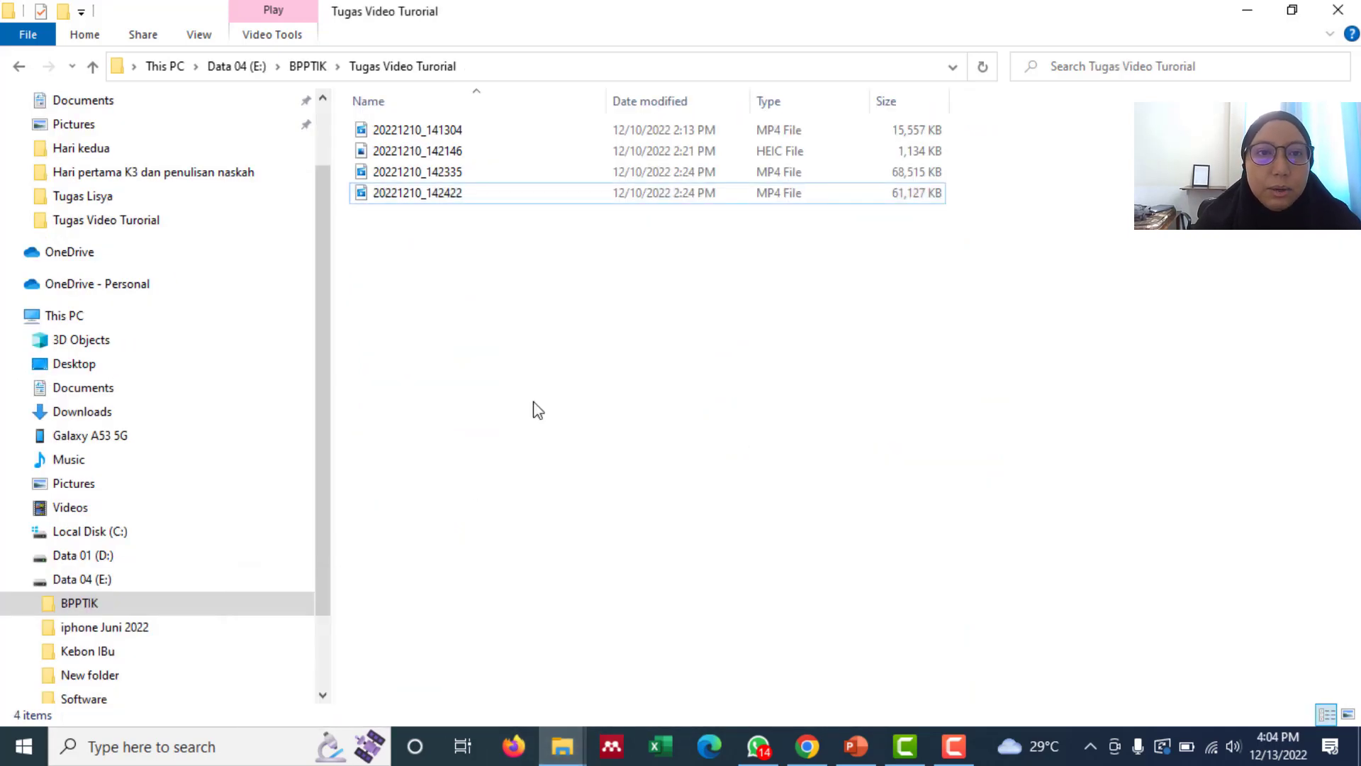
pyautogui.hotkey('ctrl', 'v')
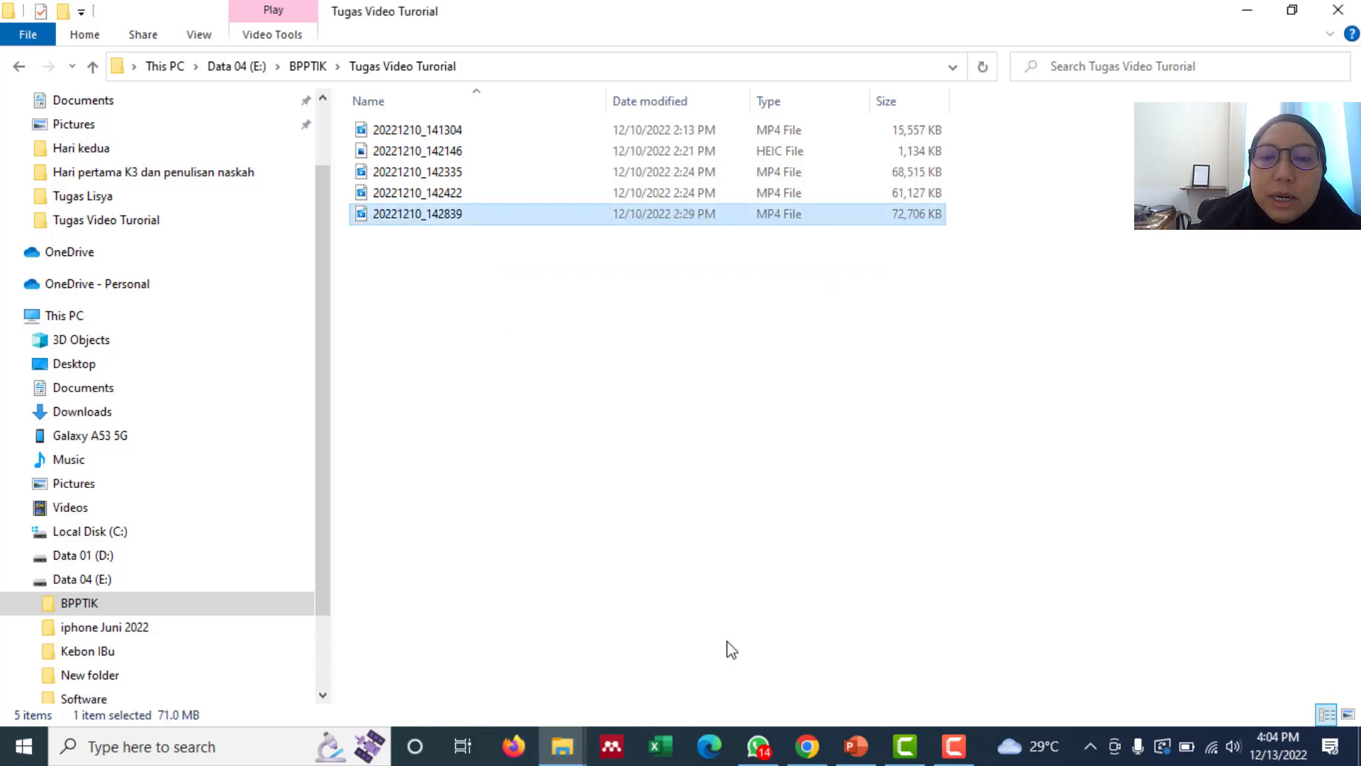
# - Back in Camtasia, import the video 20221210_142839 and place it at the start of Track 1
pyautogui.click(905, 746)
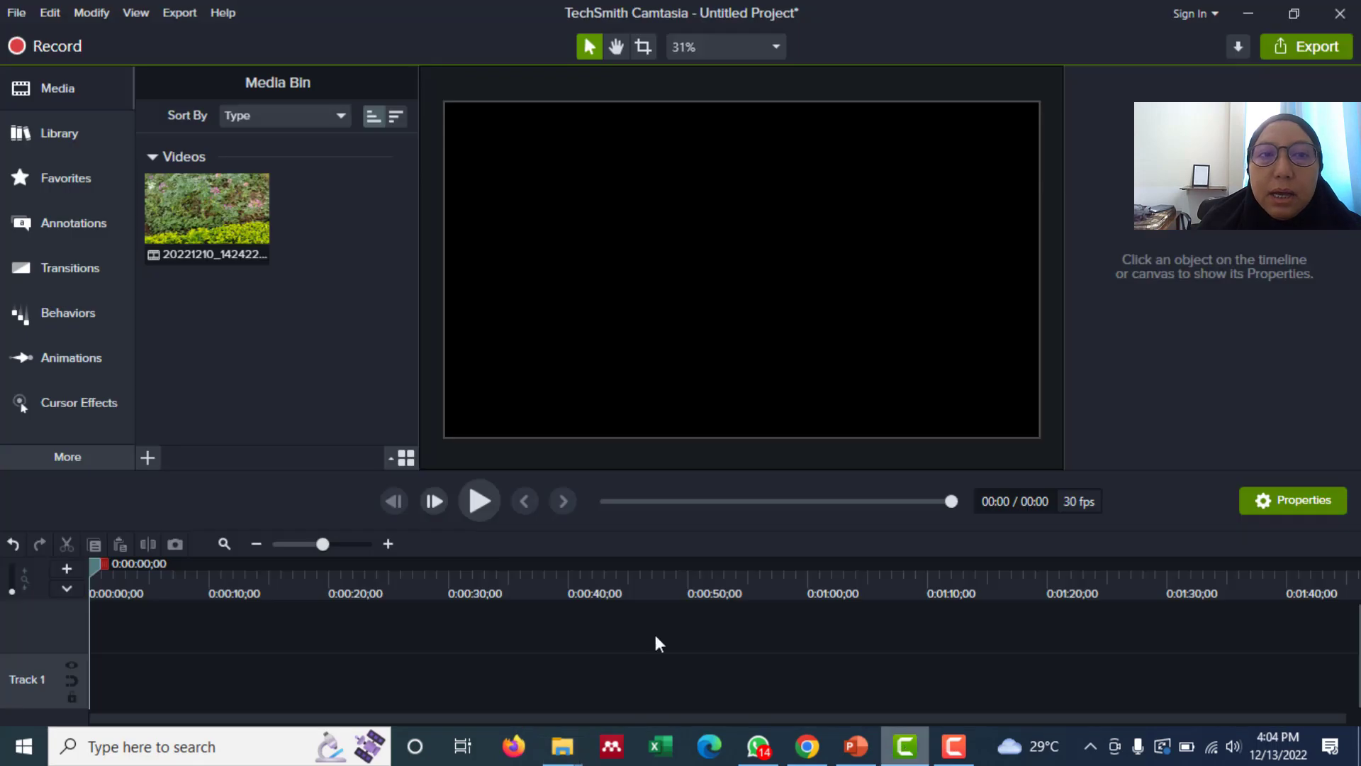
pyautogui.click(149, 457)
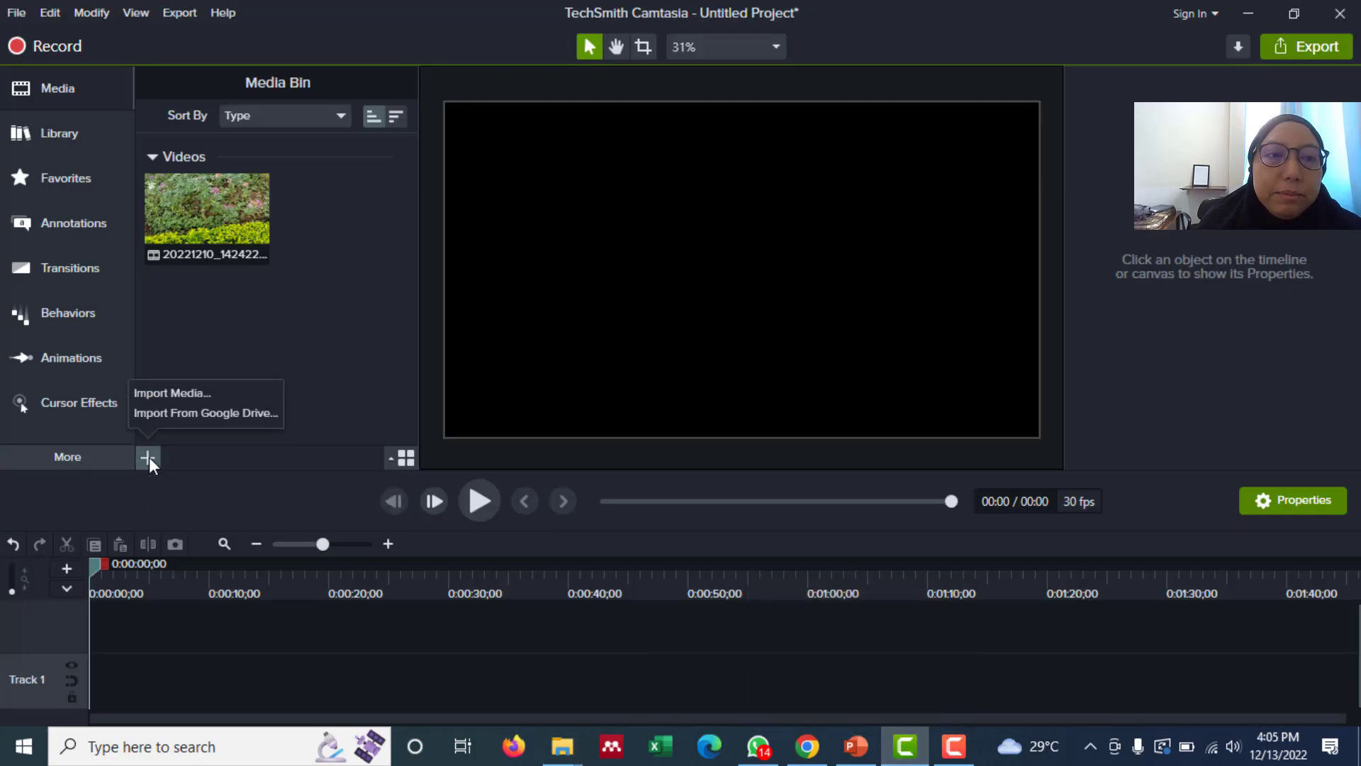
pyautogui.click(171, 393)
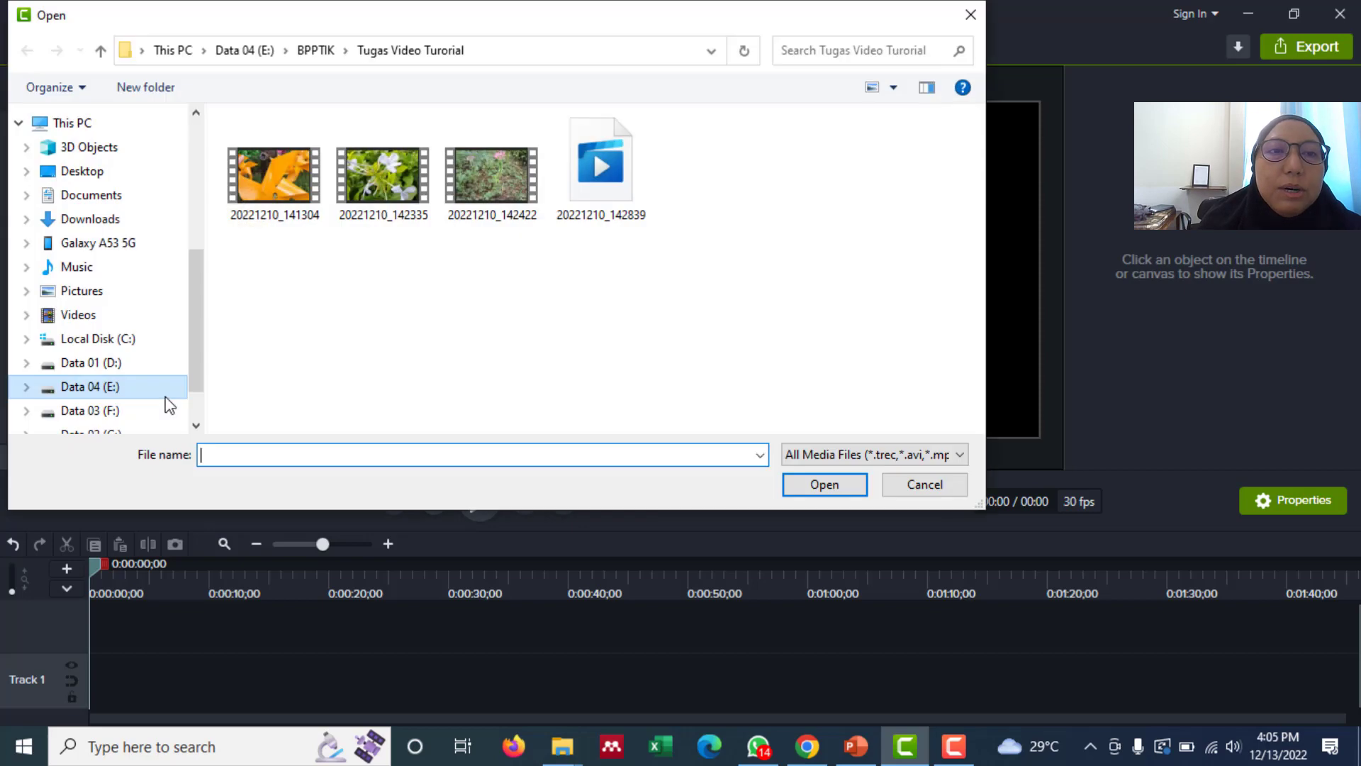
pyautogui.doubleClick(606, 163)
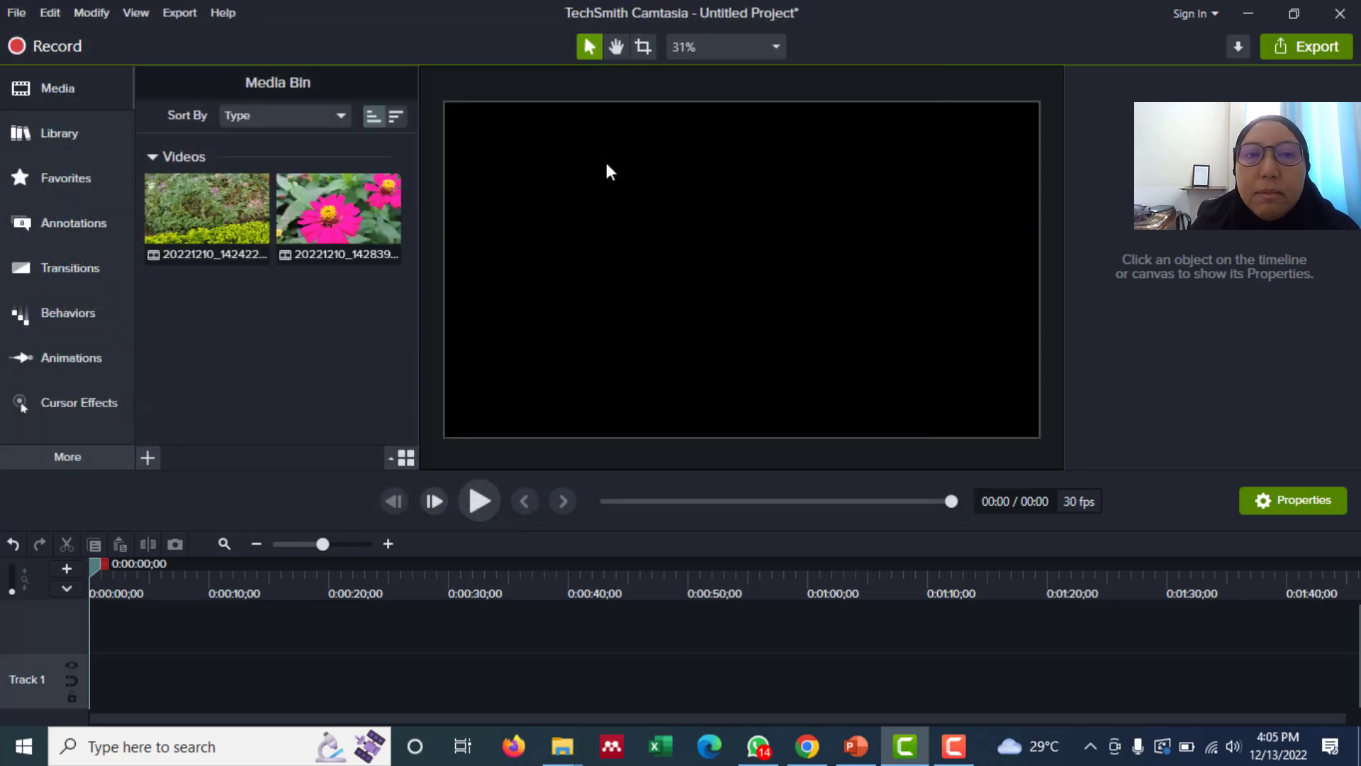
pyautogui.moveTo(386, 205); pyautogui.dragTo(84, 683)
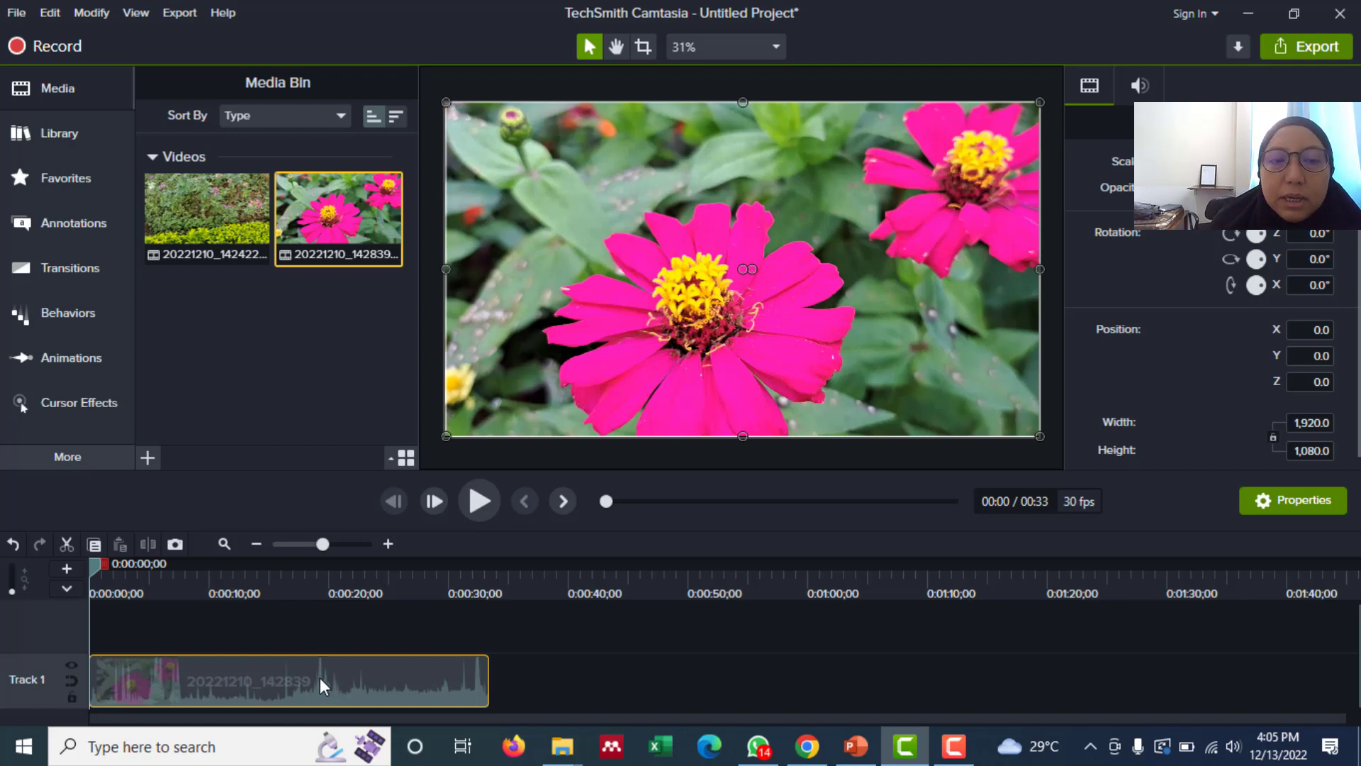
# - Silence the audio of the 20221210_142839 clip on Track 1 and play back its first seconds to check
pyautogui.rightClick(321, 677)
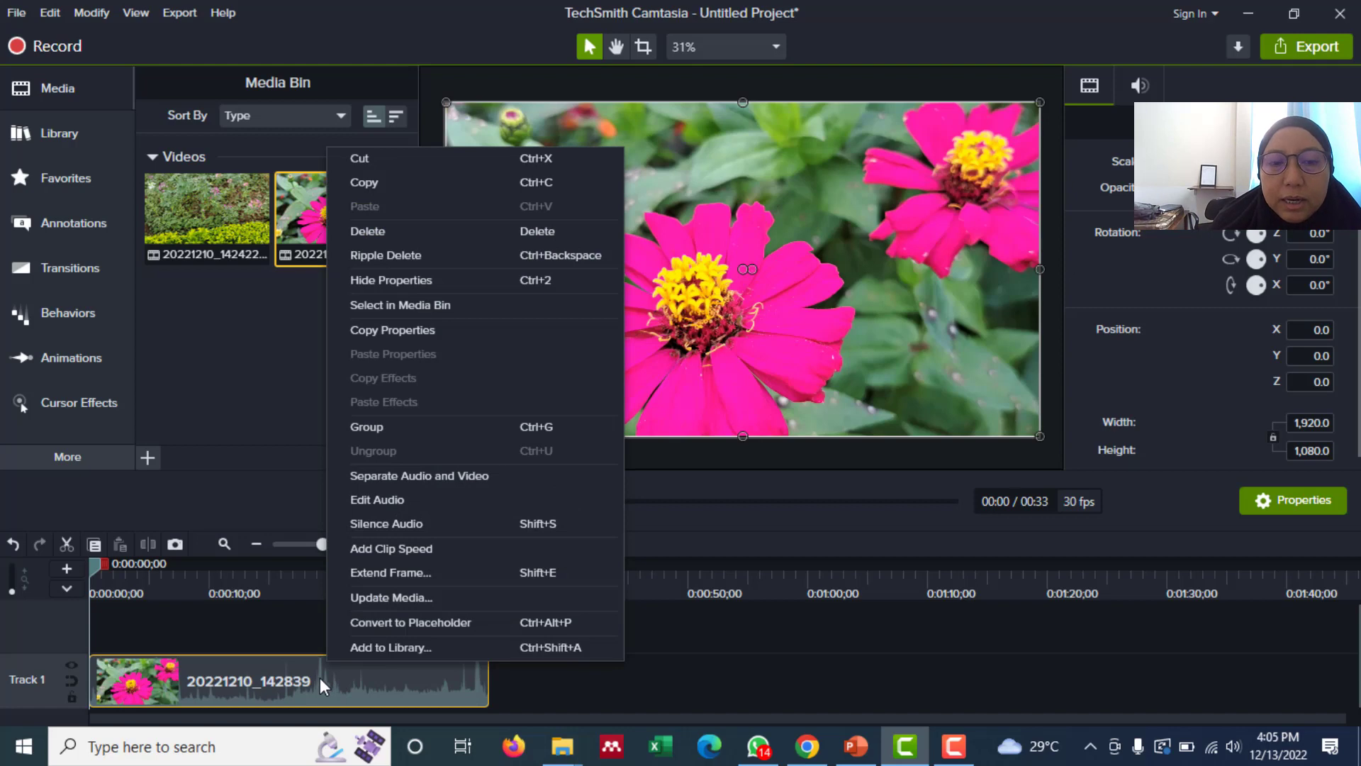
pyautogui.click(403, 500)
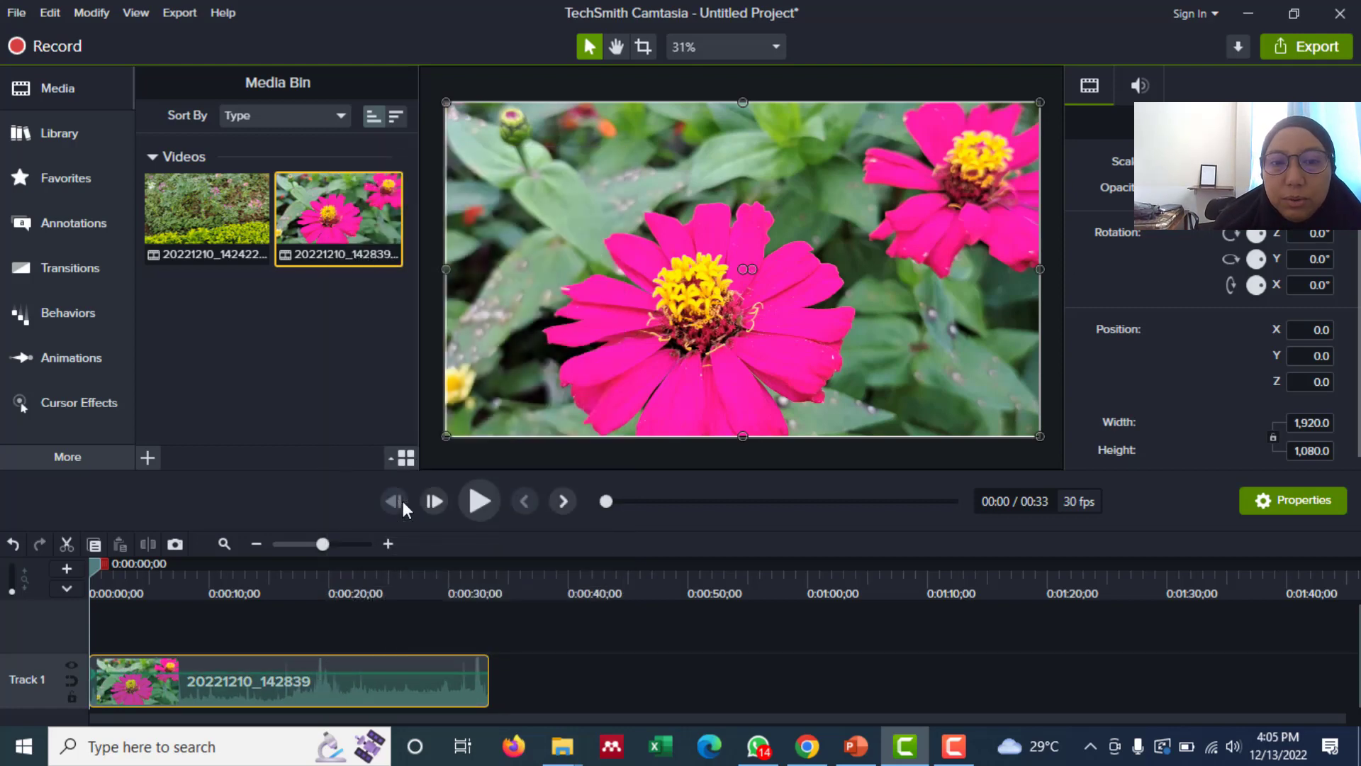
pyautogui.rightClick(356, 674)
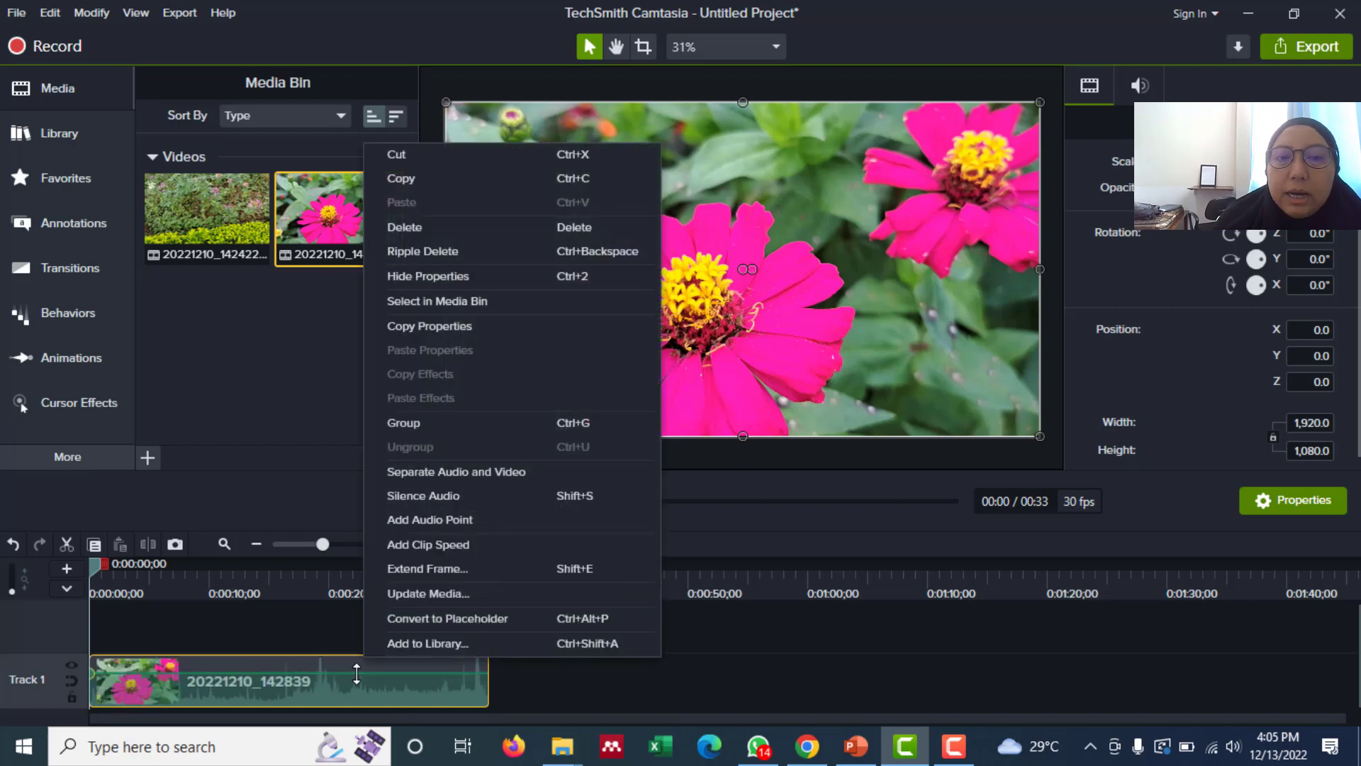
pyautogui.click(442, 504)
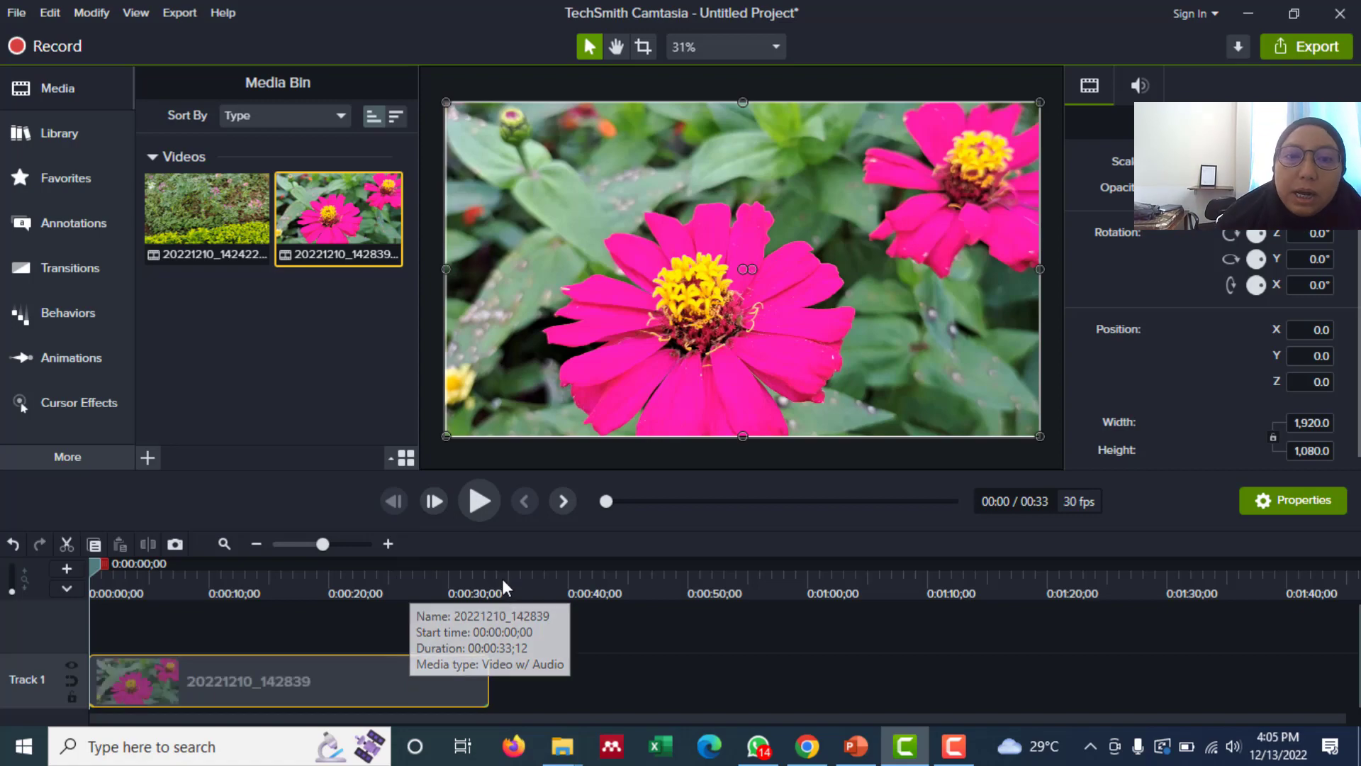
pyautogui.click(477, 509)
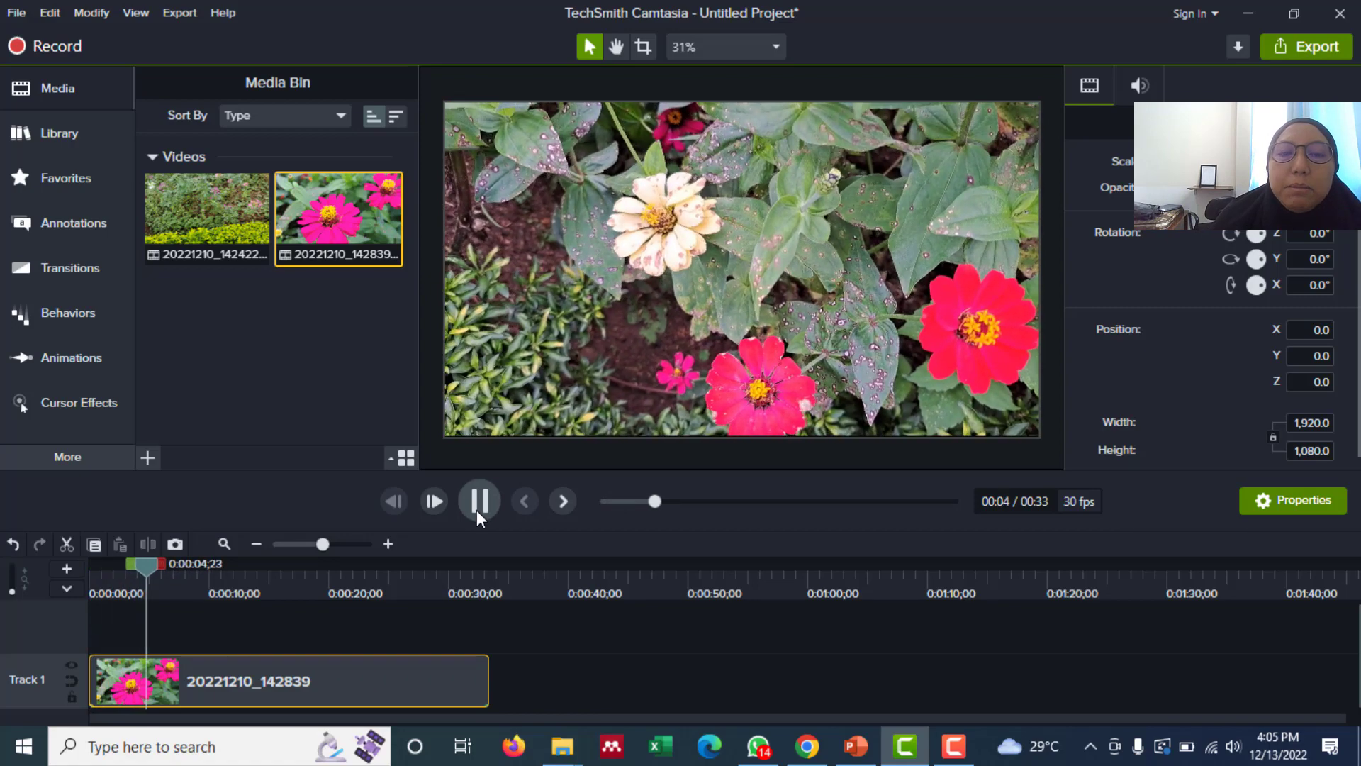
pyautogui.click(476, 509)
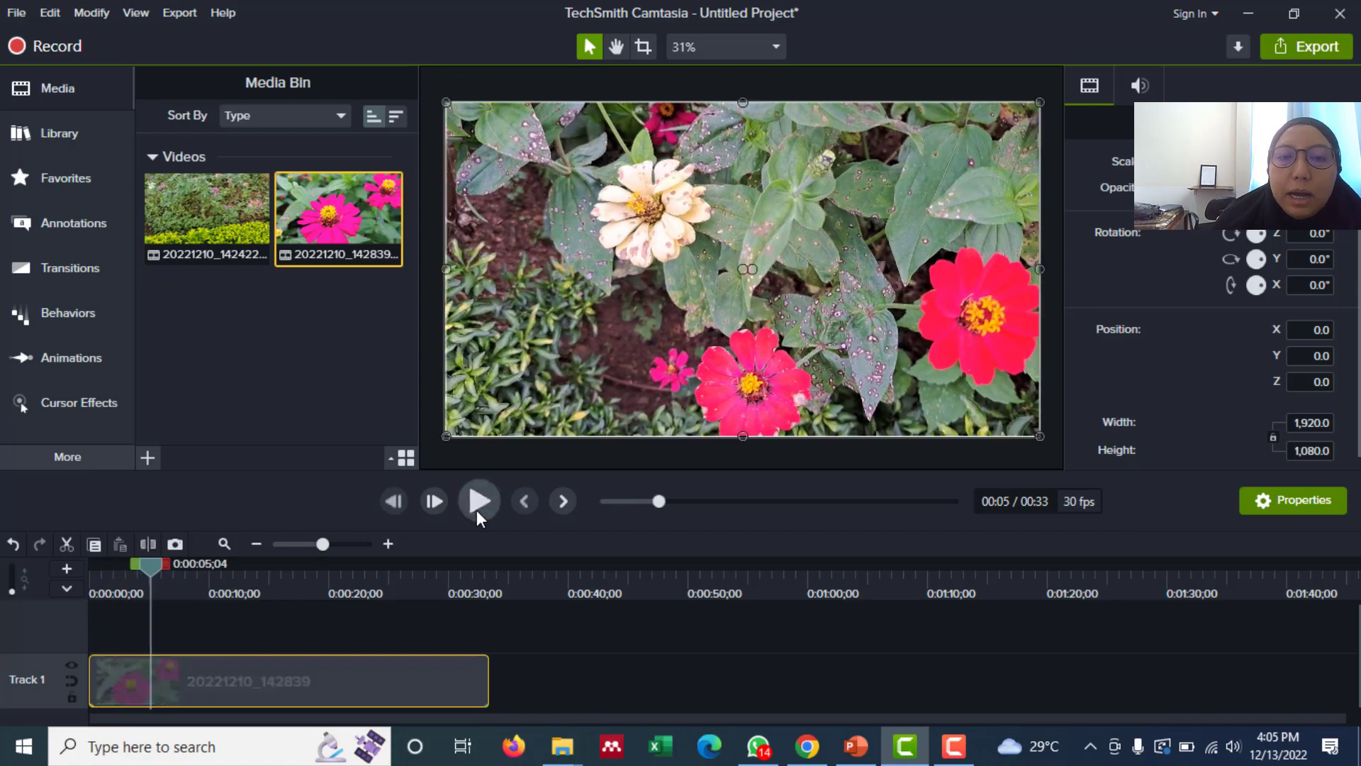
# - Add a clip speed effect to the 20221210_142839 clip and set its speed to 0.5x
pyautogui.rightClick(362, 667)
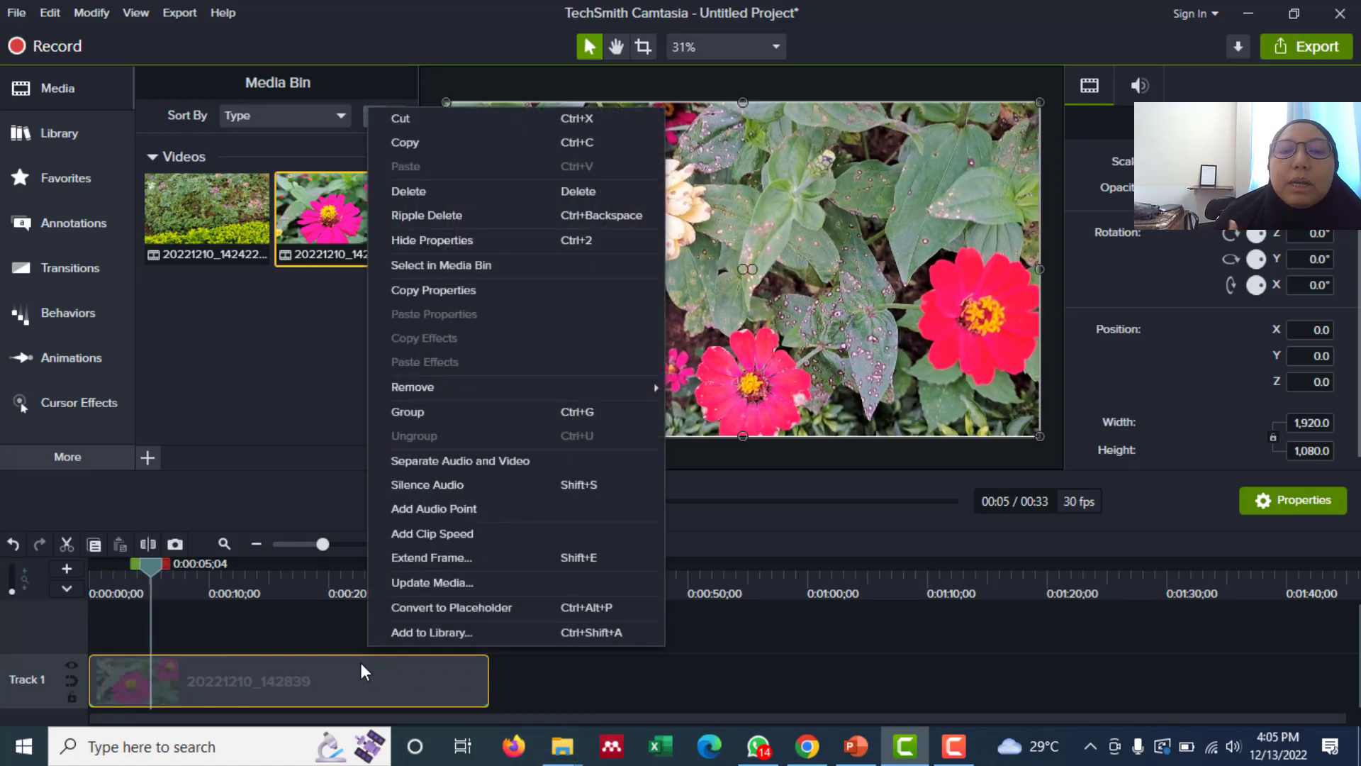
pyautogui.click(494, 530)
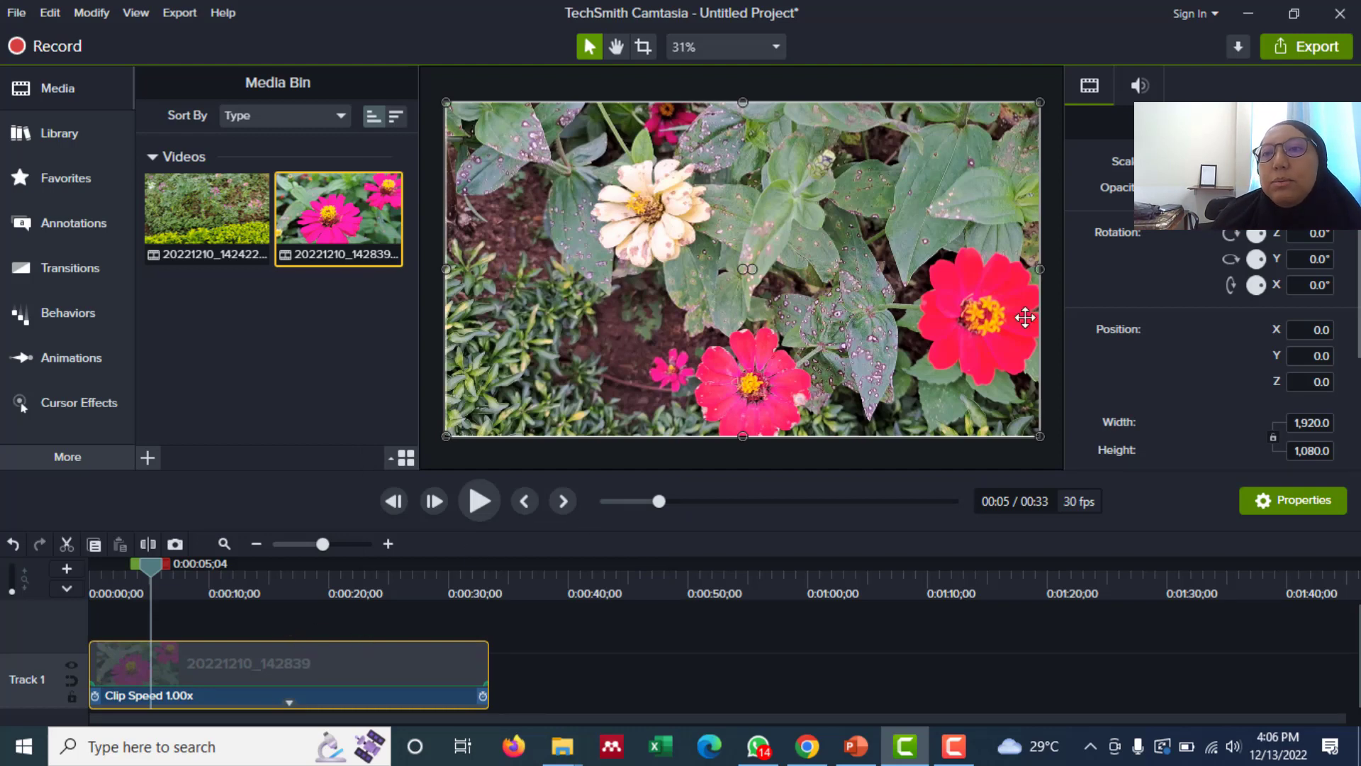
pyautogui.scroll(-2, 1248, 355)
pyautogui.click(1310, 360)
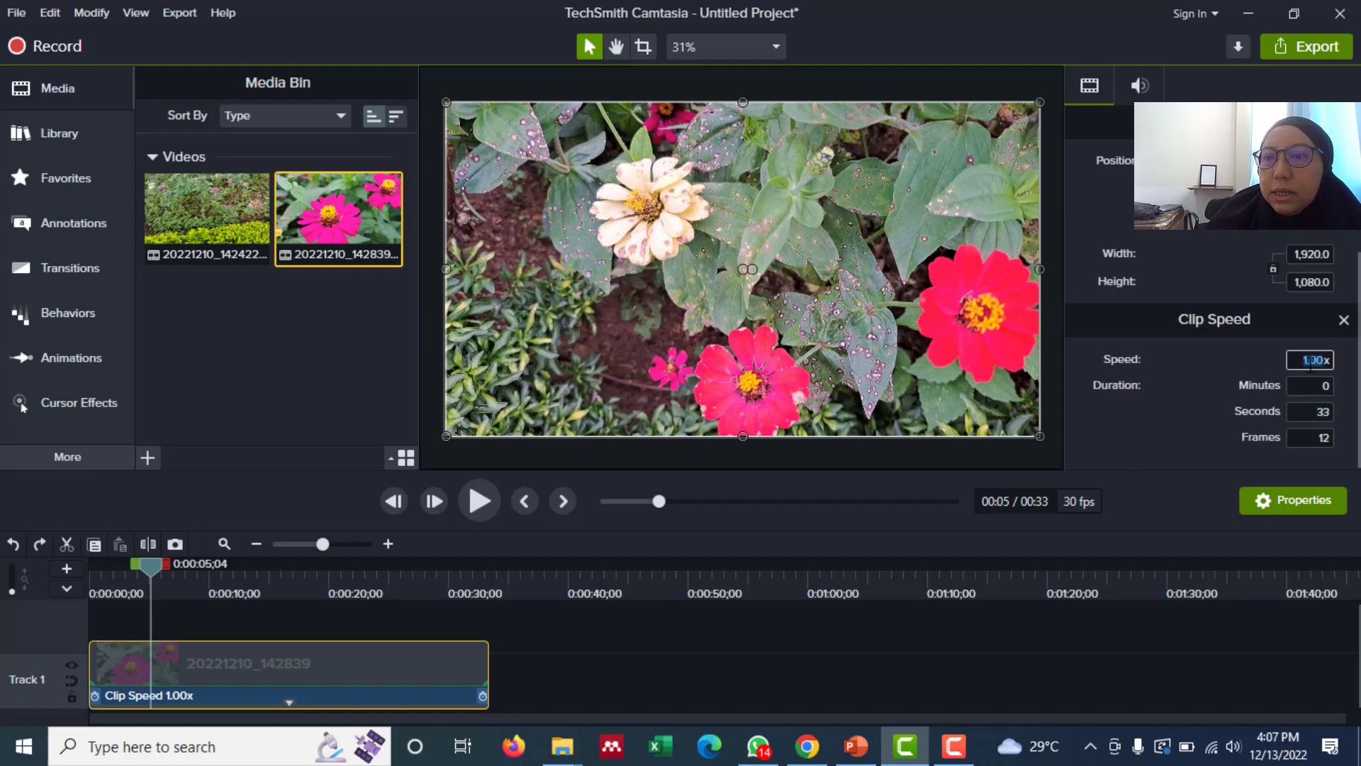
pyautogui.click(1310, 360)
pyautogui.press('BackSpace')
pyautogui.press('BackSpace')
pyautogui.press('BackSpace')
pyautogui.press('BackSpace')
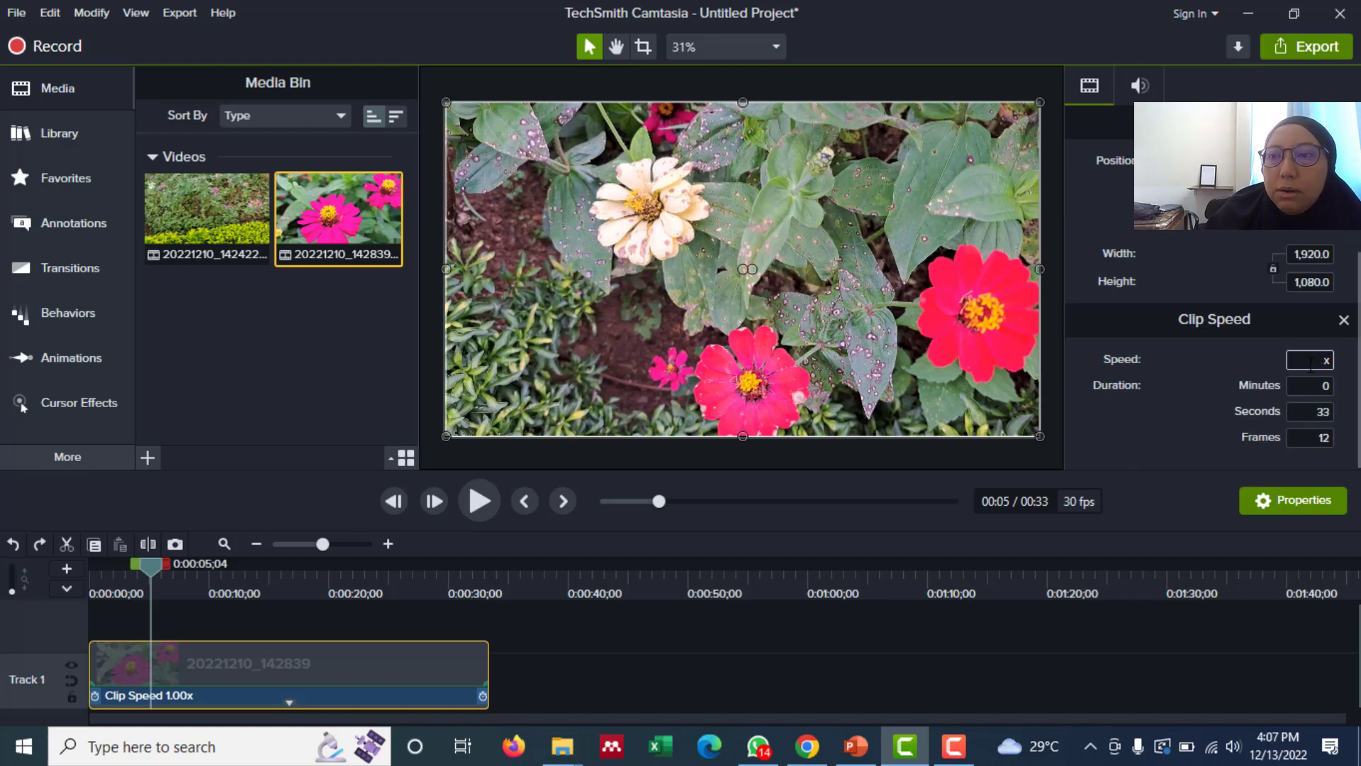
pyautogui.write('0.5')
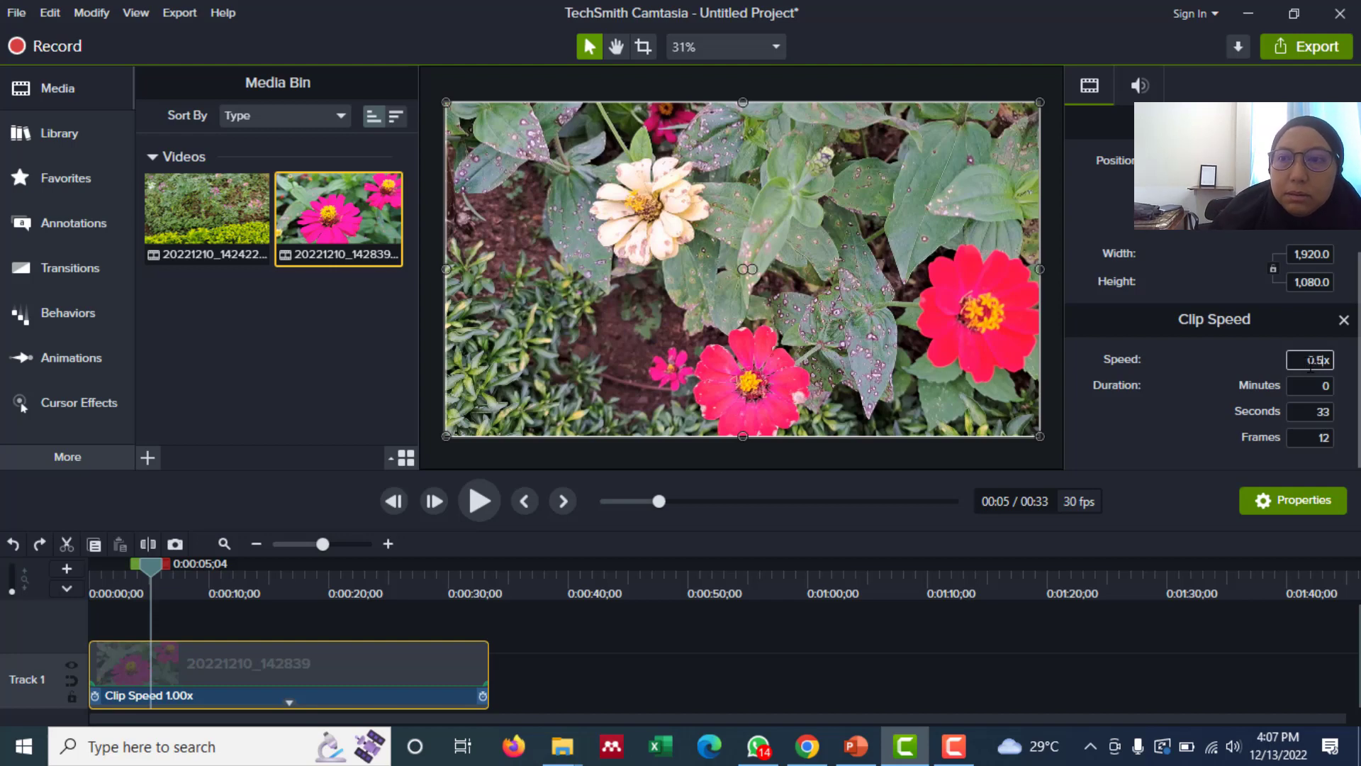
pyautogui.press('Return')
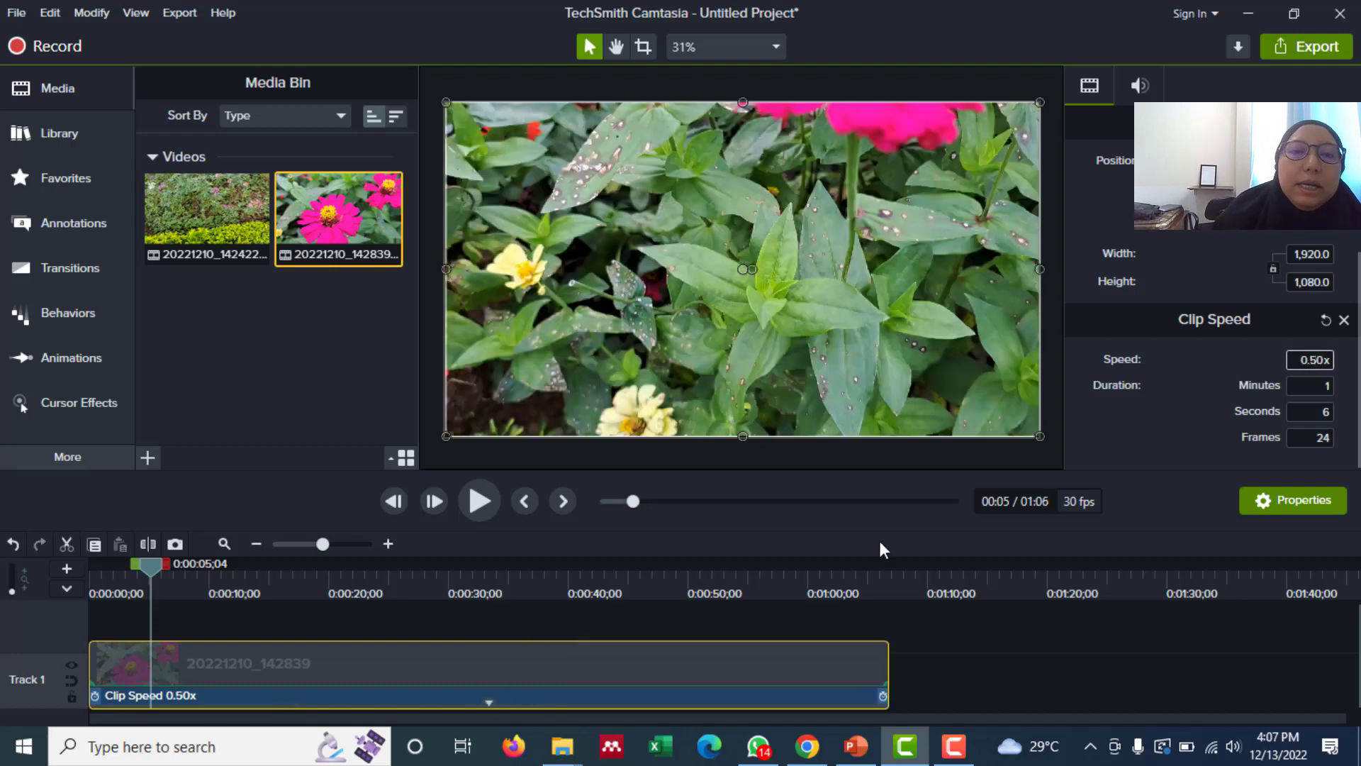
# - Play the slowed clip from the start of the timeline to review its speed, and pause it
pyautogui.moveTo(148, 565); pyautogui.dragTo(81, 572)
pyautogui.click(470, 505)
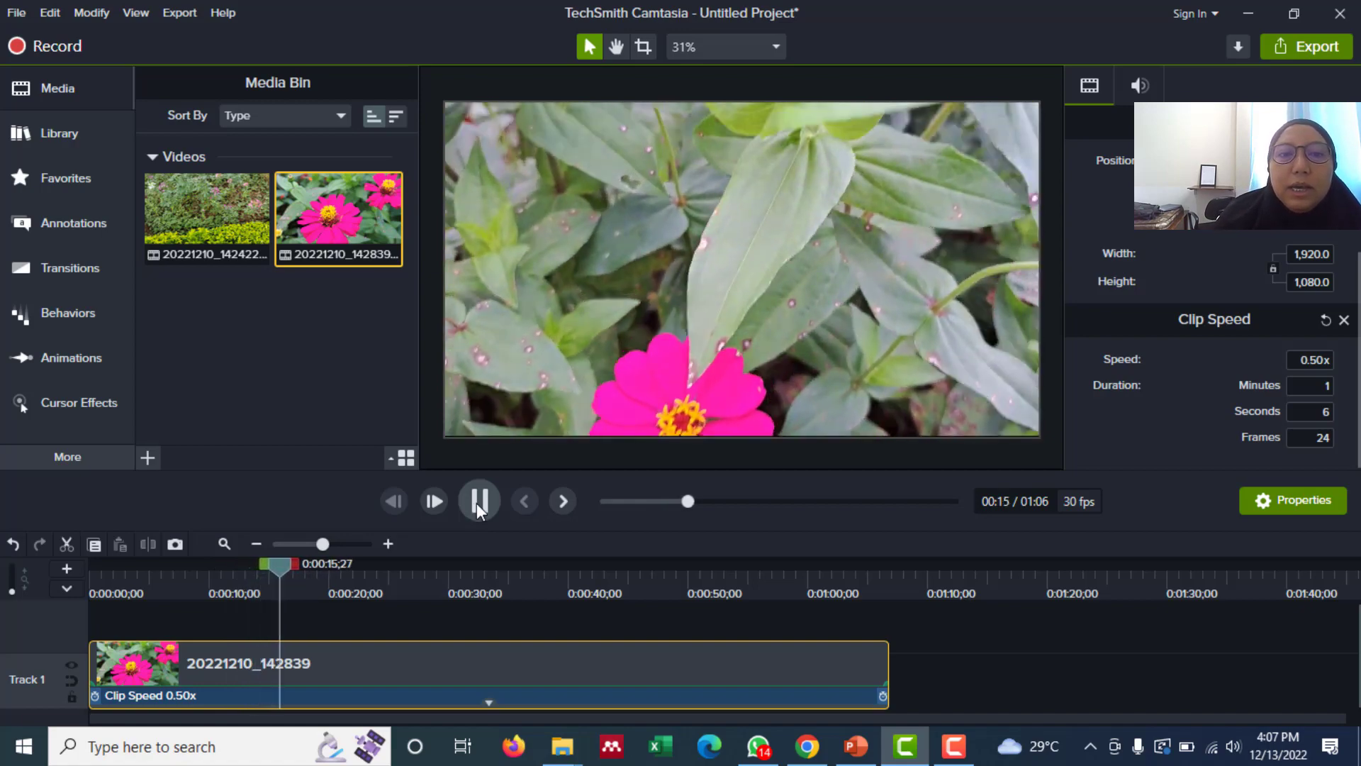
pyautogui.click(485, 500)
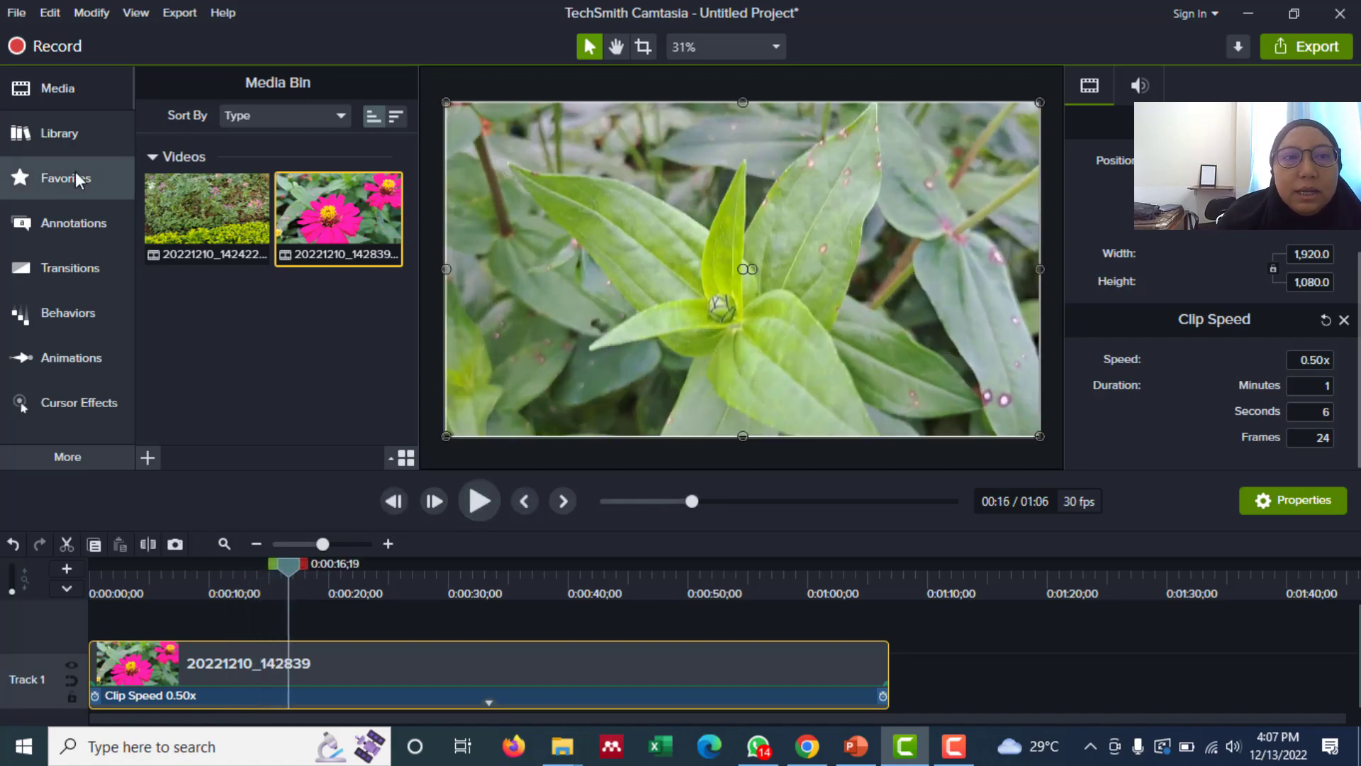
# - Try adding the plain ABC text callout from the Basic style at the playhead, and undo it
pyautogui.click(47, 217)
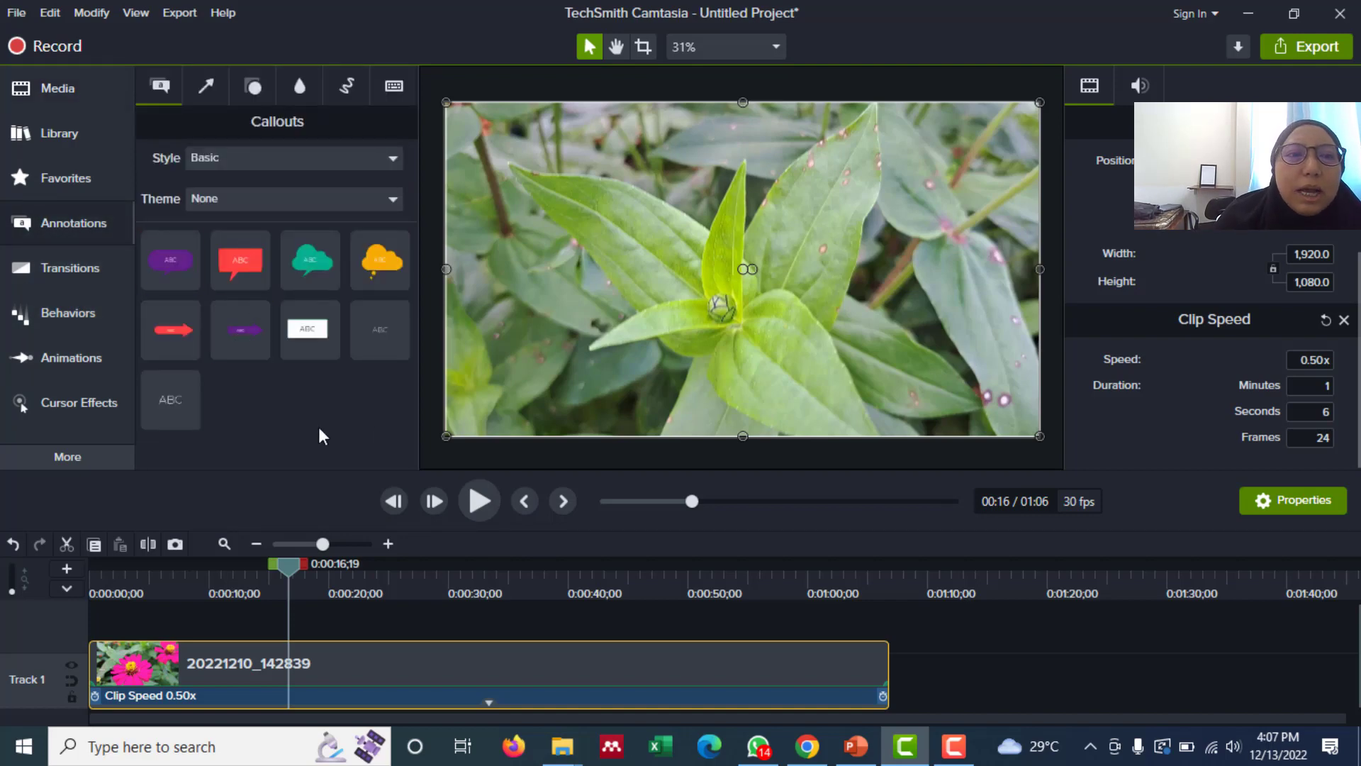
pyautogui.doubleClick(171, 406)
pyautogui.hotkey('ctrl', 'z')
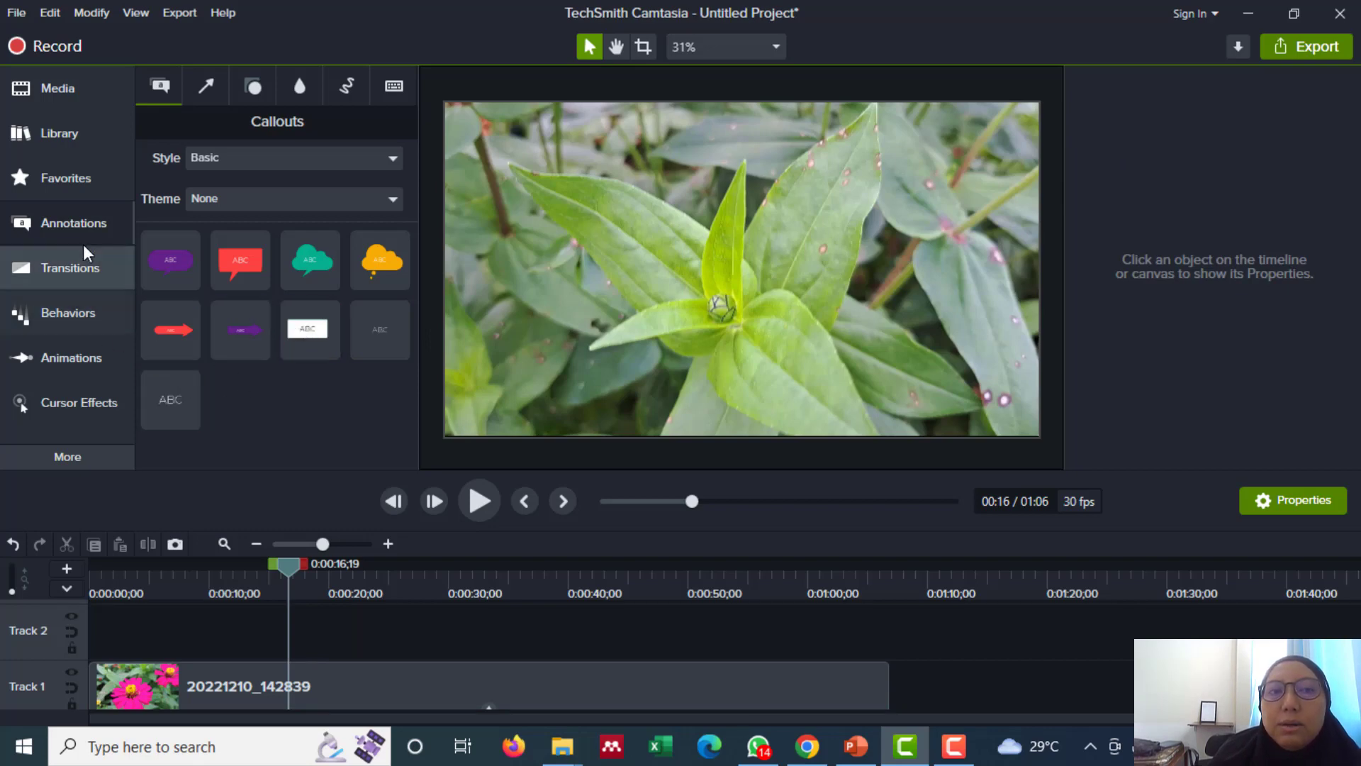
# - Add a white rectangle text callout at the playhead, center it on the flower bud, and set its text to "JANGAN LUPA BERSYUKUR"
pyautogui.moveTo(319, 330); pyautogui.dragTo(590, 259)
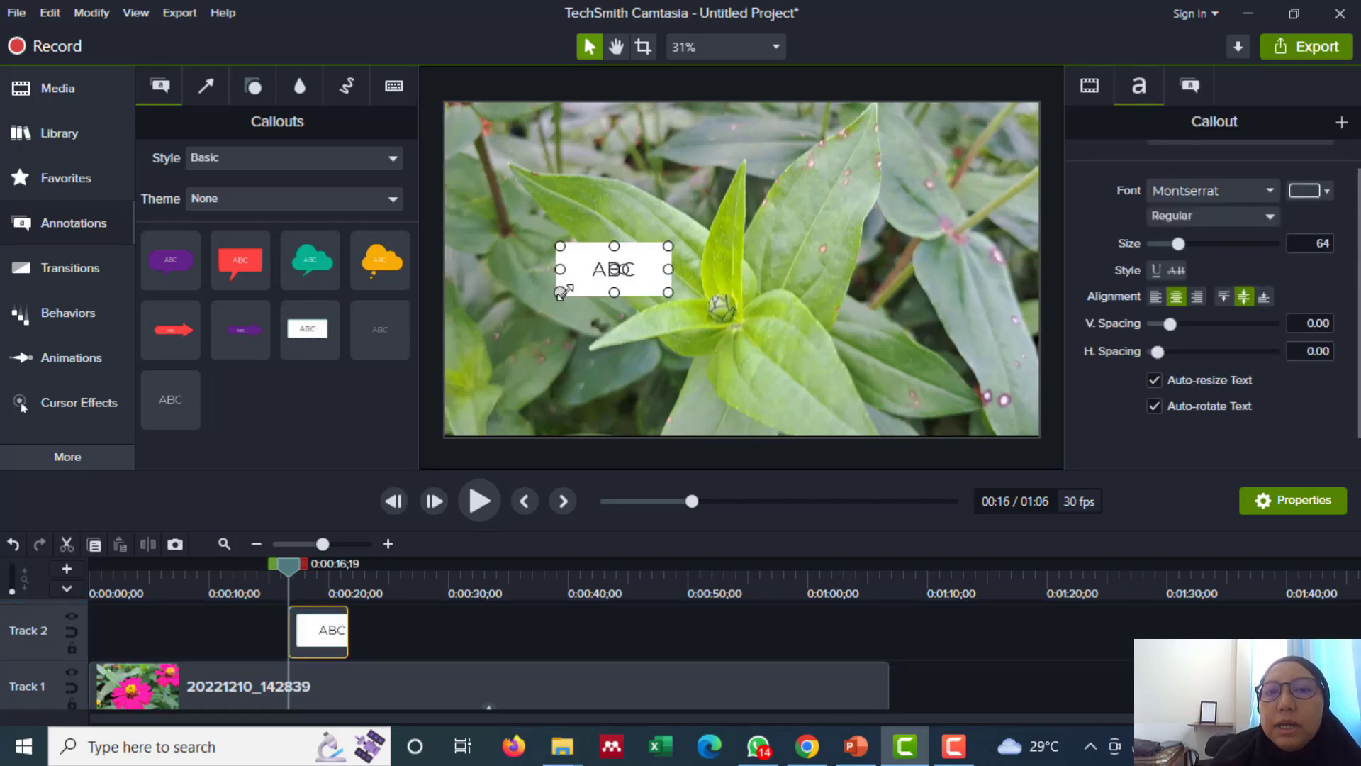
pyautogui.moveTo(587, 285); pyautogui.dragTo(685, 286)
pyautogui.doubleClick(710, 273)
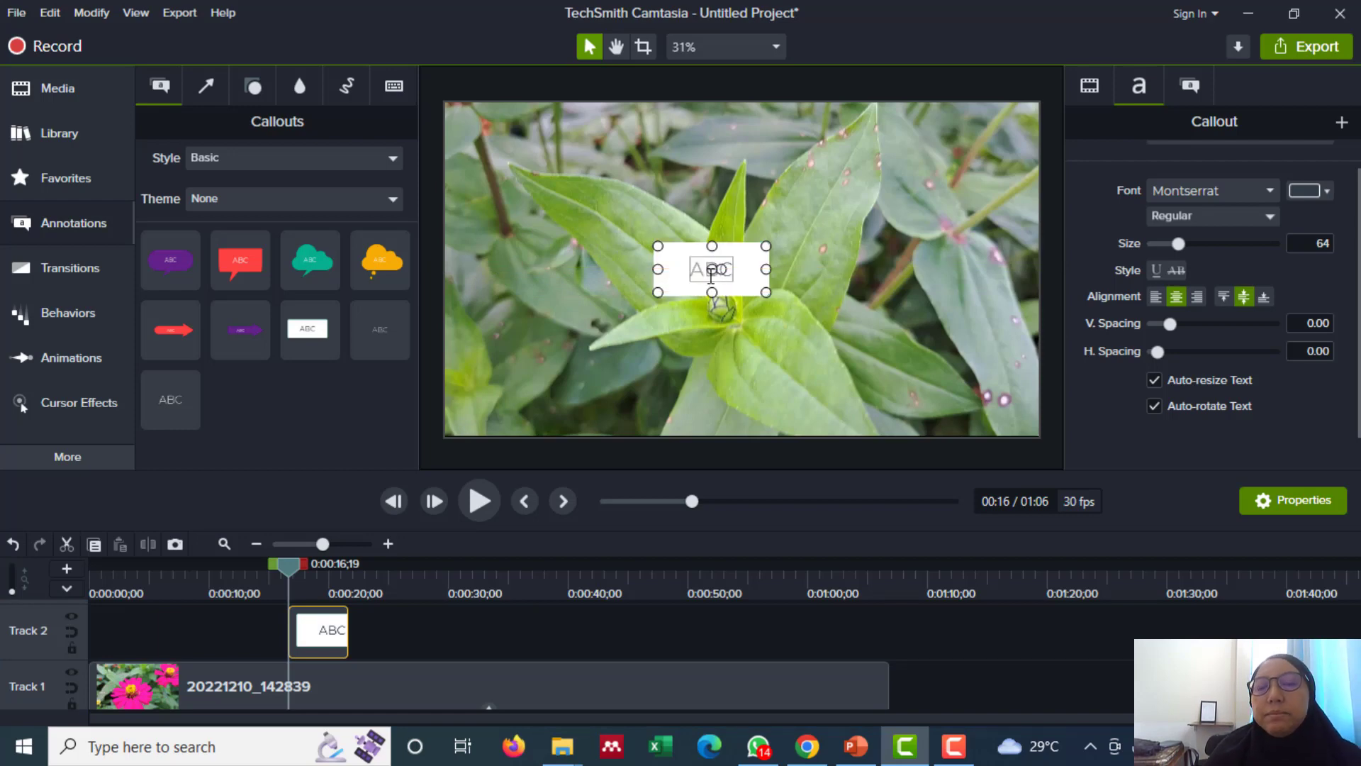
pyautogui.press('Escape')
pyautogui.press('BackSpace')
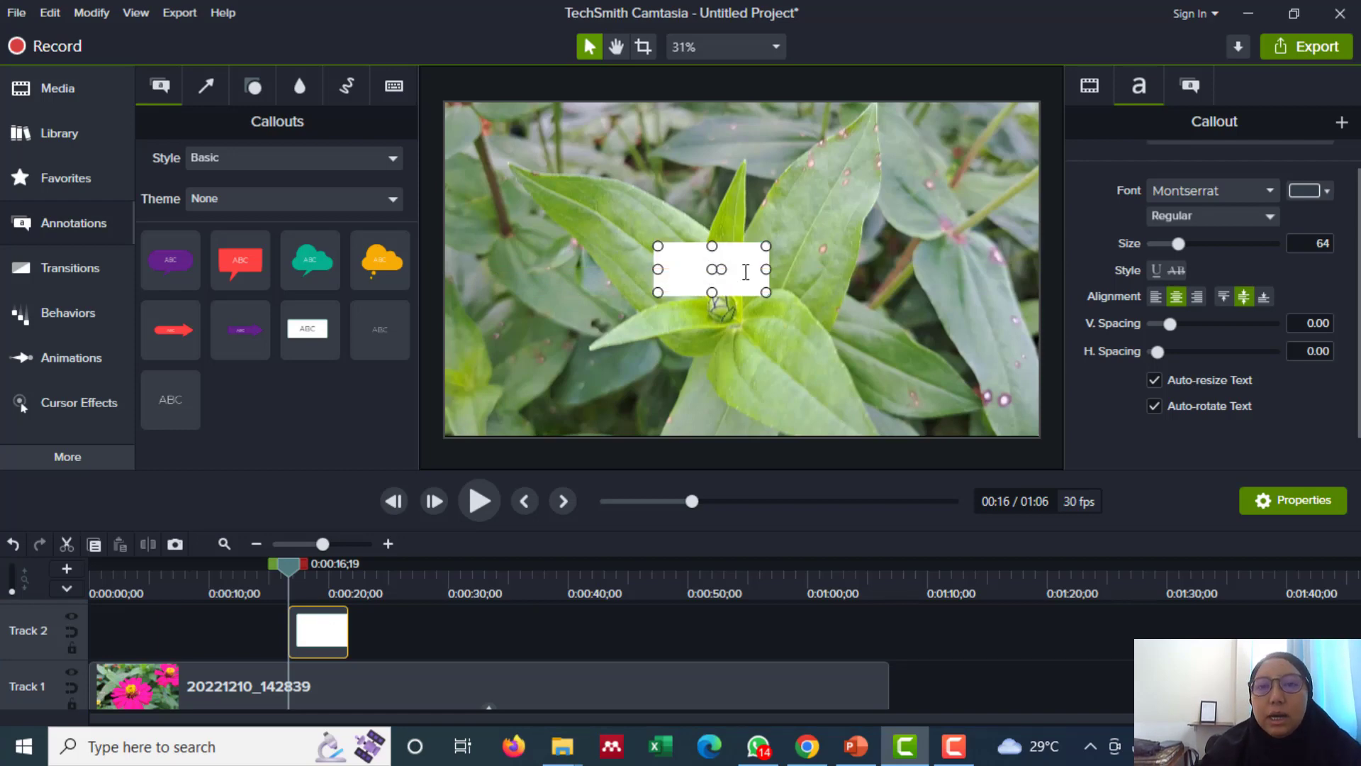
pyautogui.write('JANGAN')
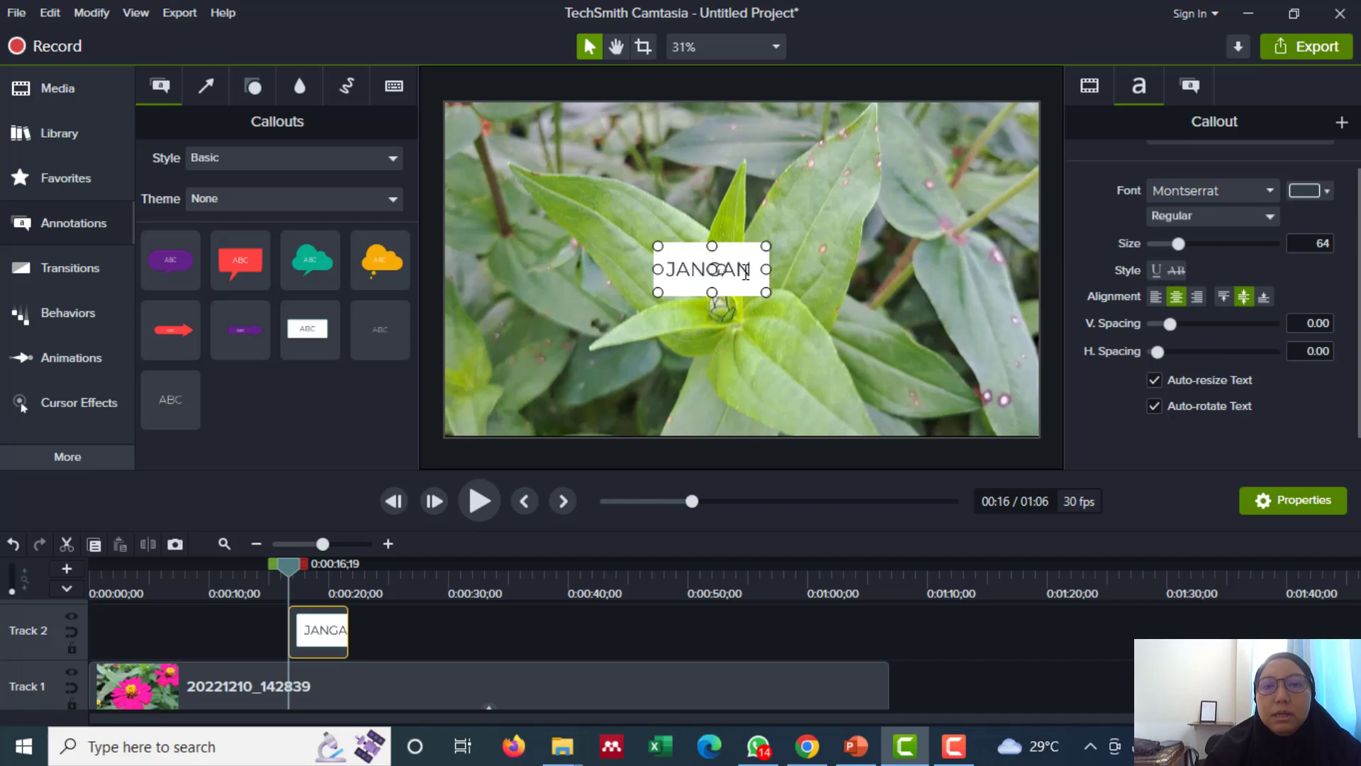
pyautogui.write(' LUPA')
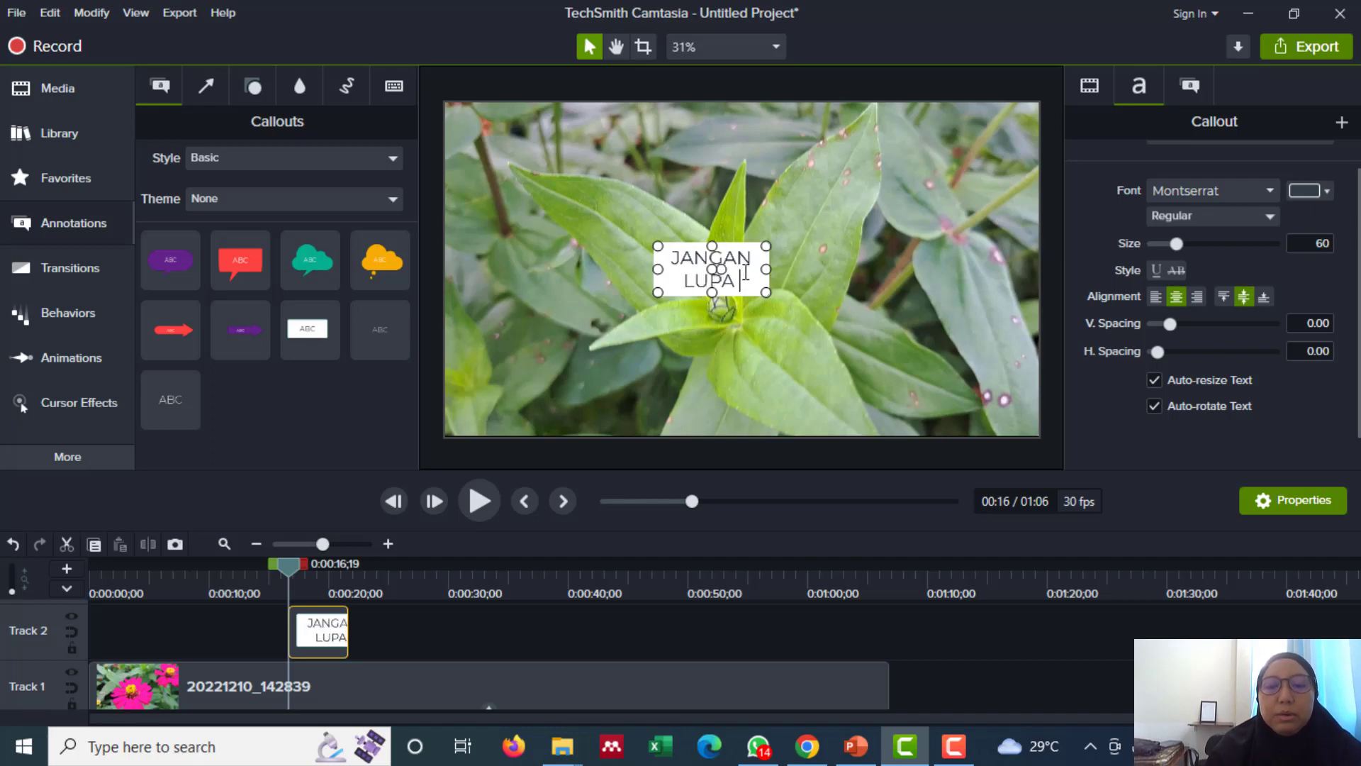
pyautogui.write(' BERSYUKUR')
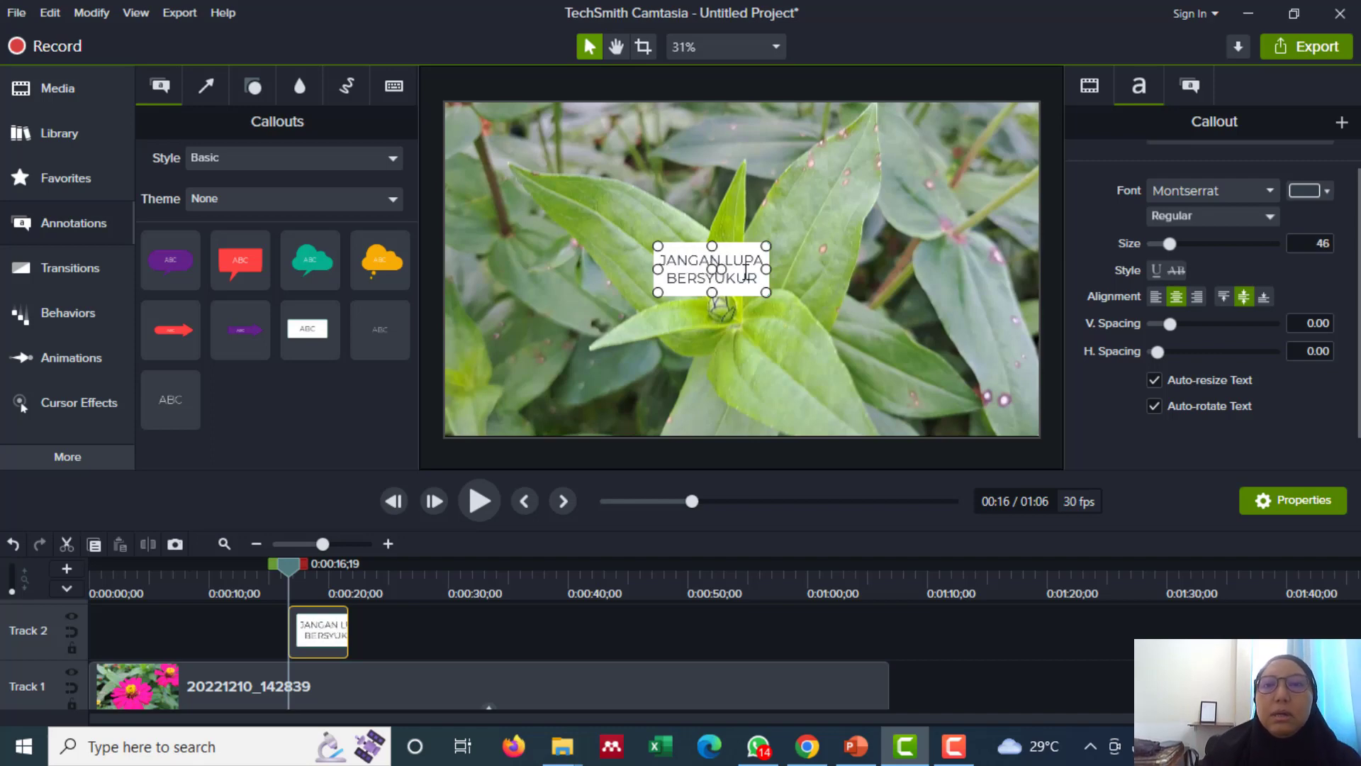
# - Enlarge the callout into a wide banner and position it across the middle of the canvas
pyautogui.moveTo(767, 292); pyautogui.dragTo(988, 356)
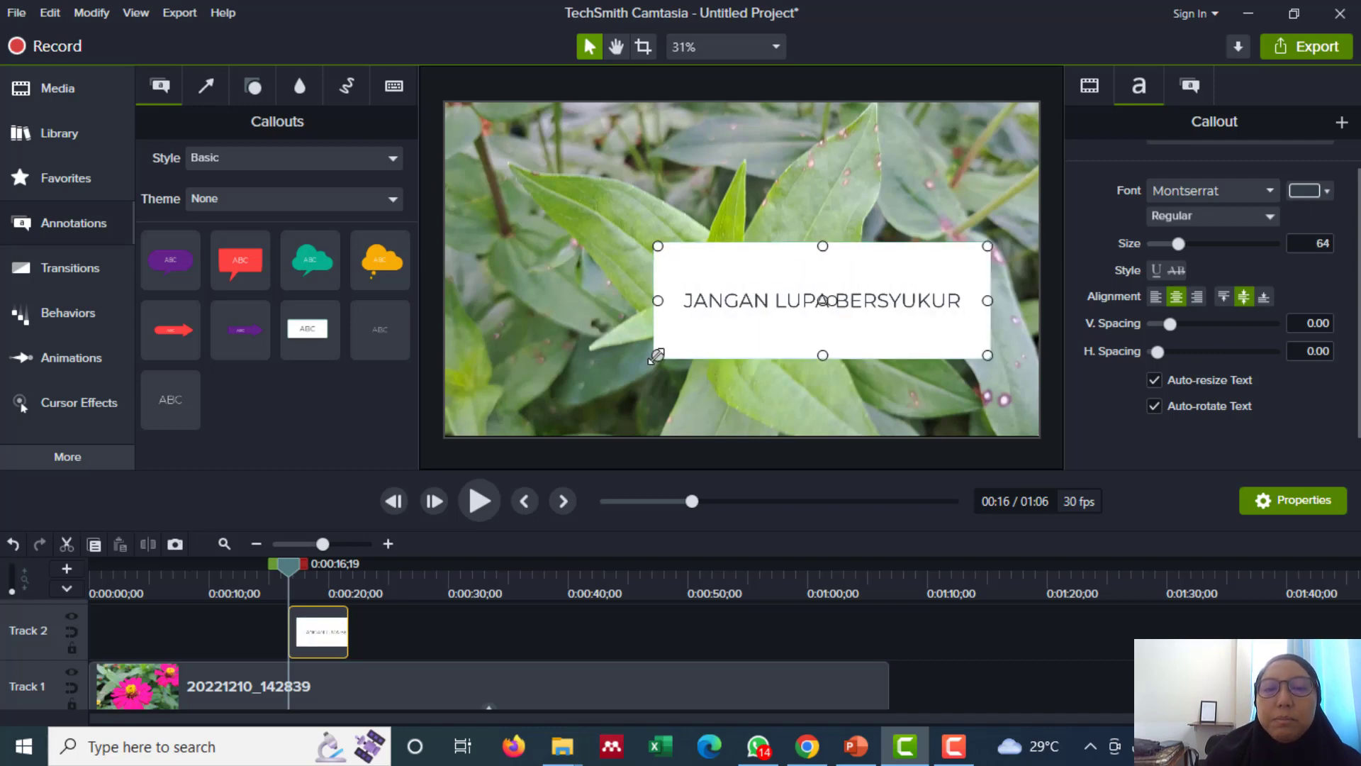
pyautogui.moveTo(666, 356); pyautogui.dragTo(476, 359)
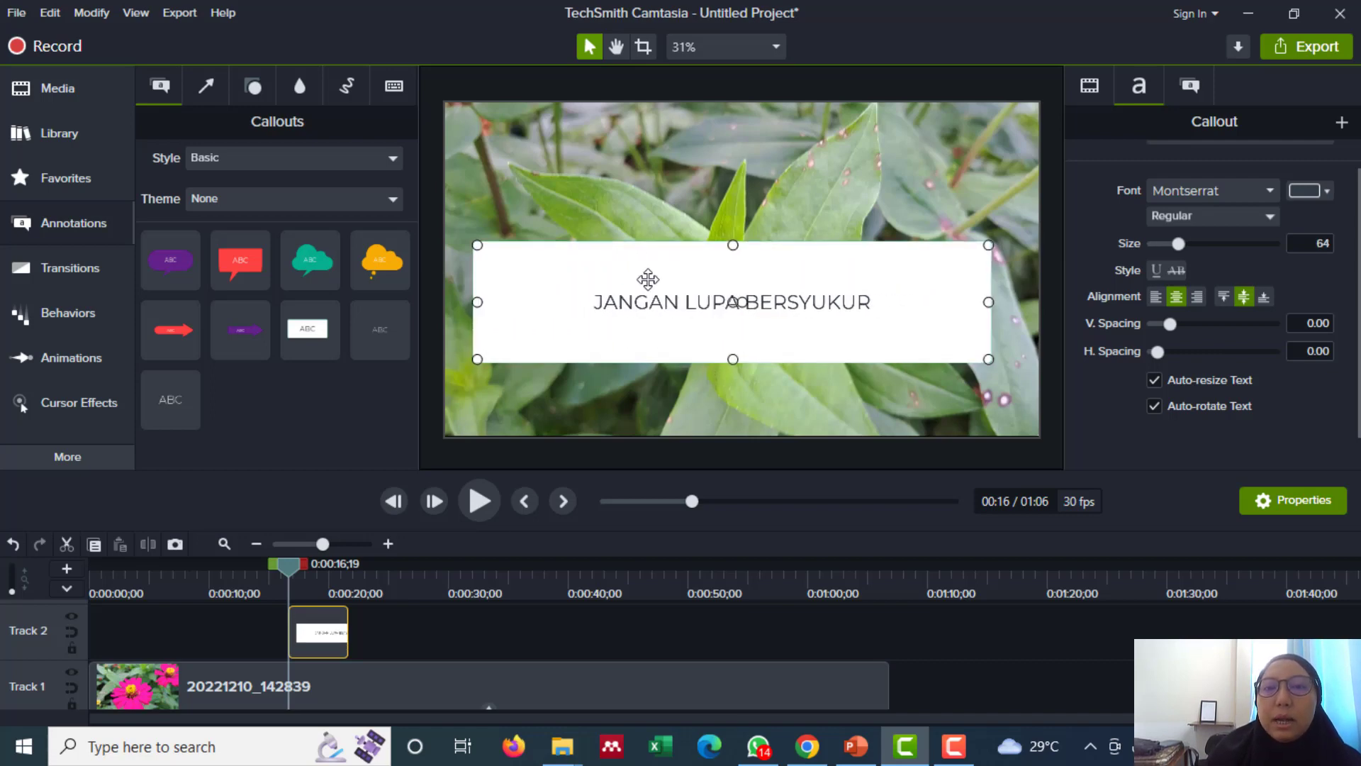
pyautogui.moveTo(642, 291); pyautogui.dragTo(652, 257)
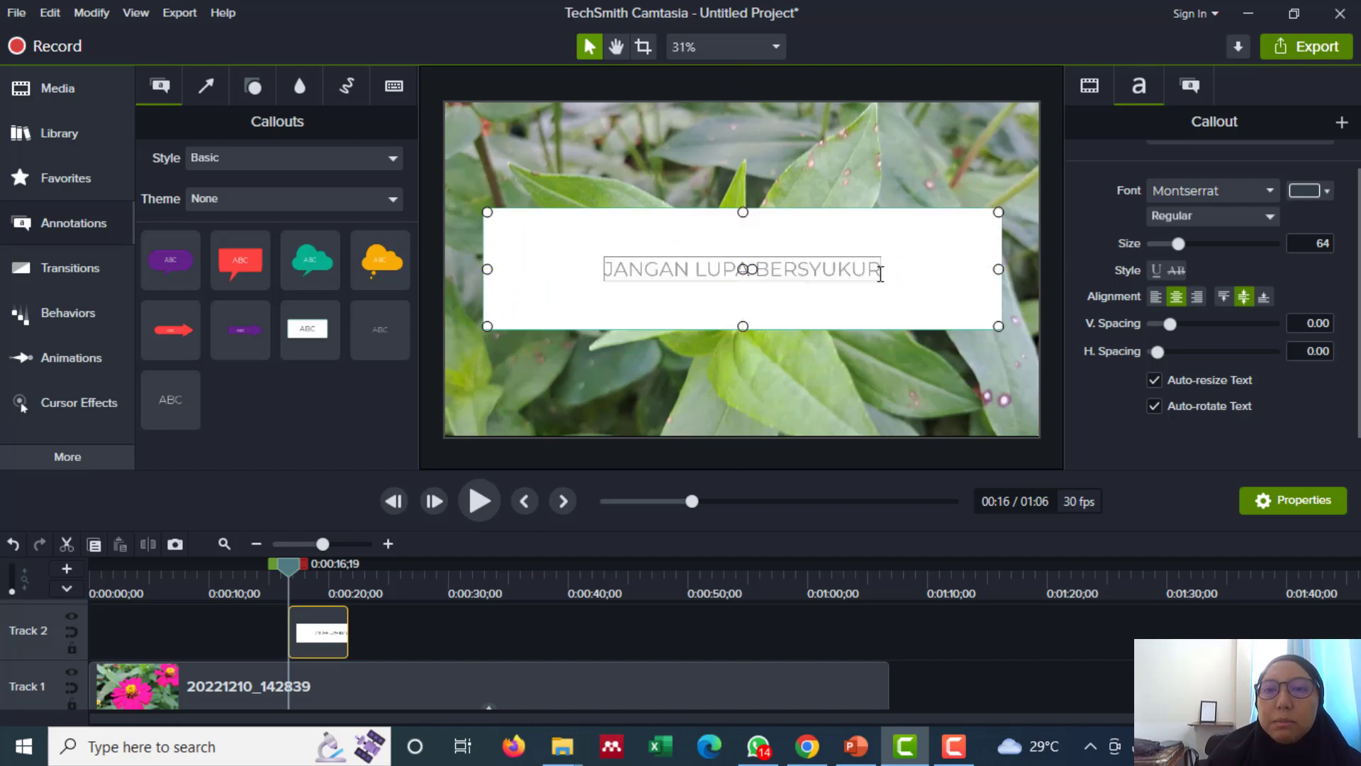
# - Change the font color of the whole callout text to light grey (#D8DEE3)
pyautogui.moveTo(883, 275); pyautogui.dragTo(604, 276)
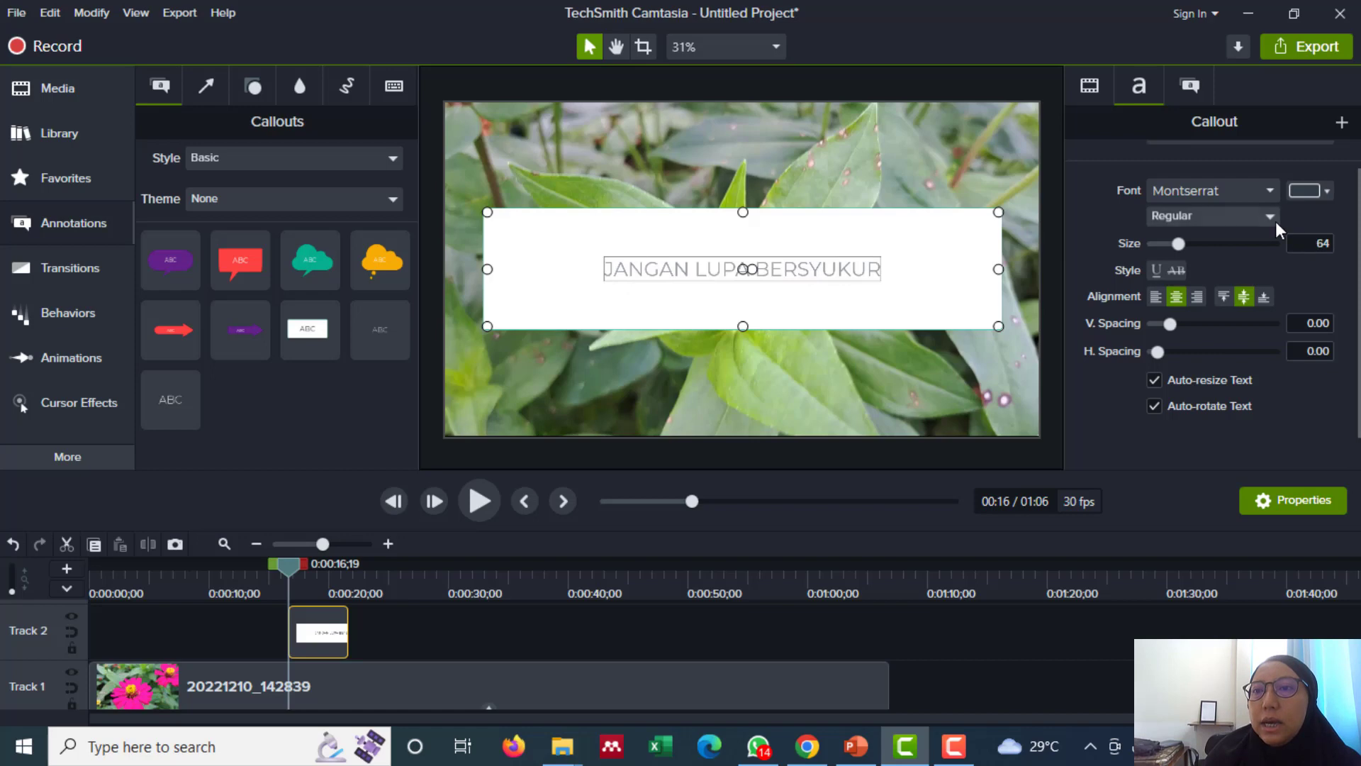
pyautogui.click(1304, 193)
pyautogui.click(1165, 254)
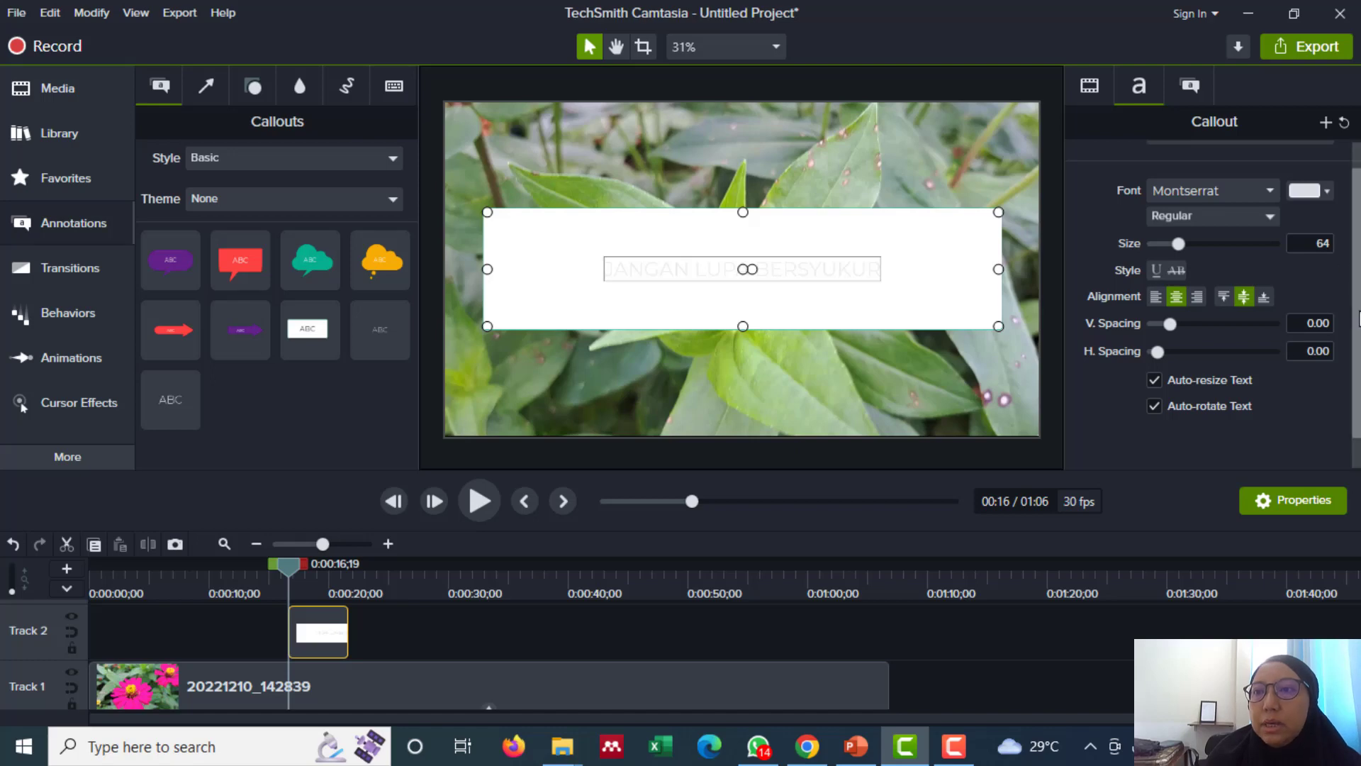
pyautogui.scroll(2, 1359, 324)
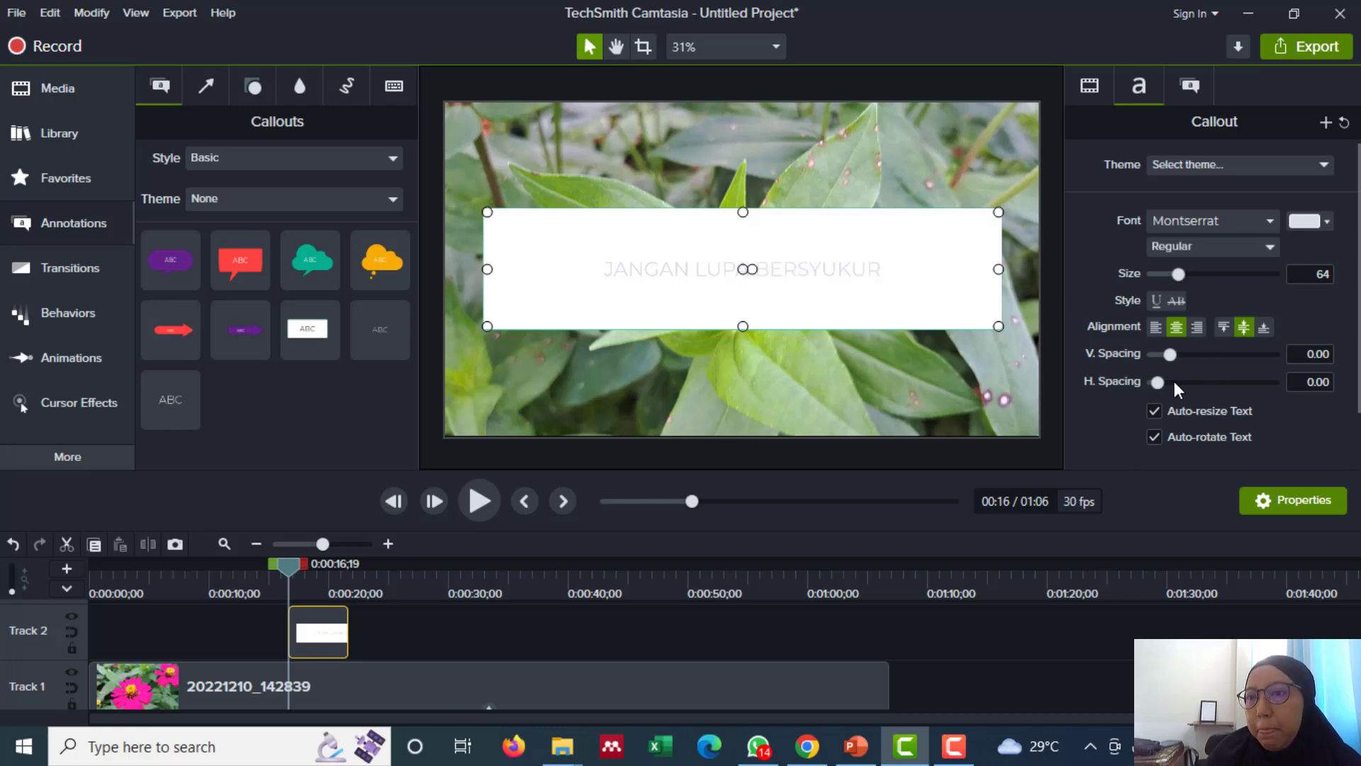
# - Return the font color of the whole callout text to dark grey (#363E45)
pyautogui.click(1328, 222)
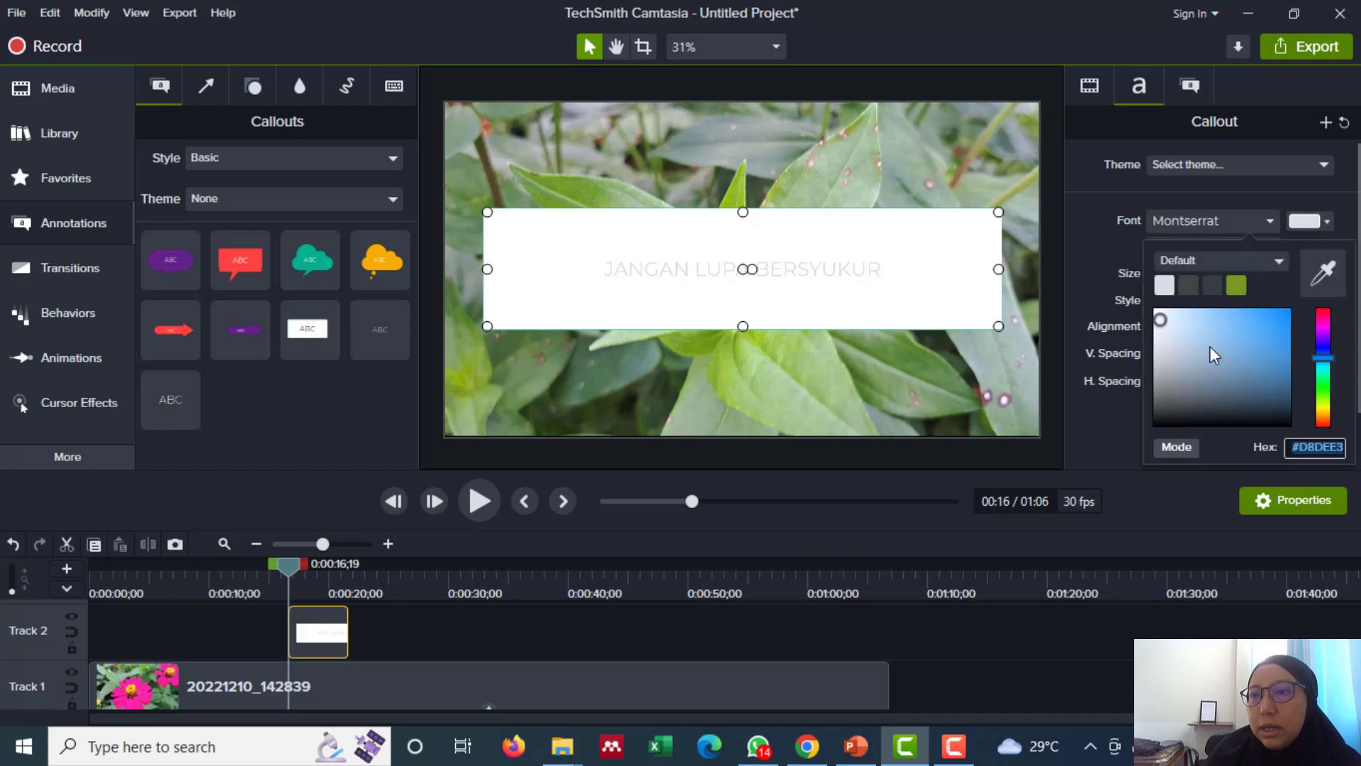
pyautogui.press('Escape')
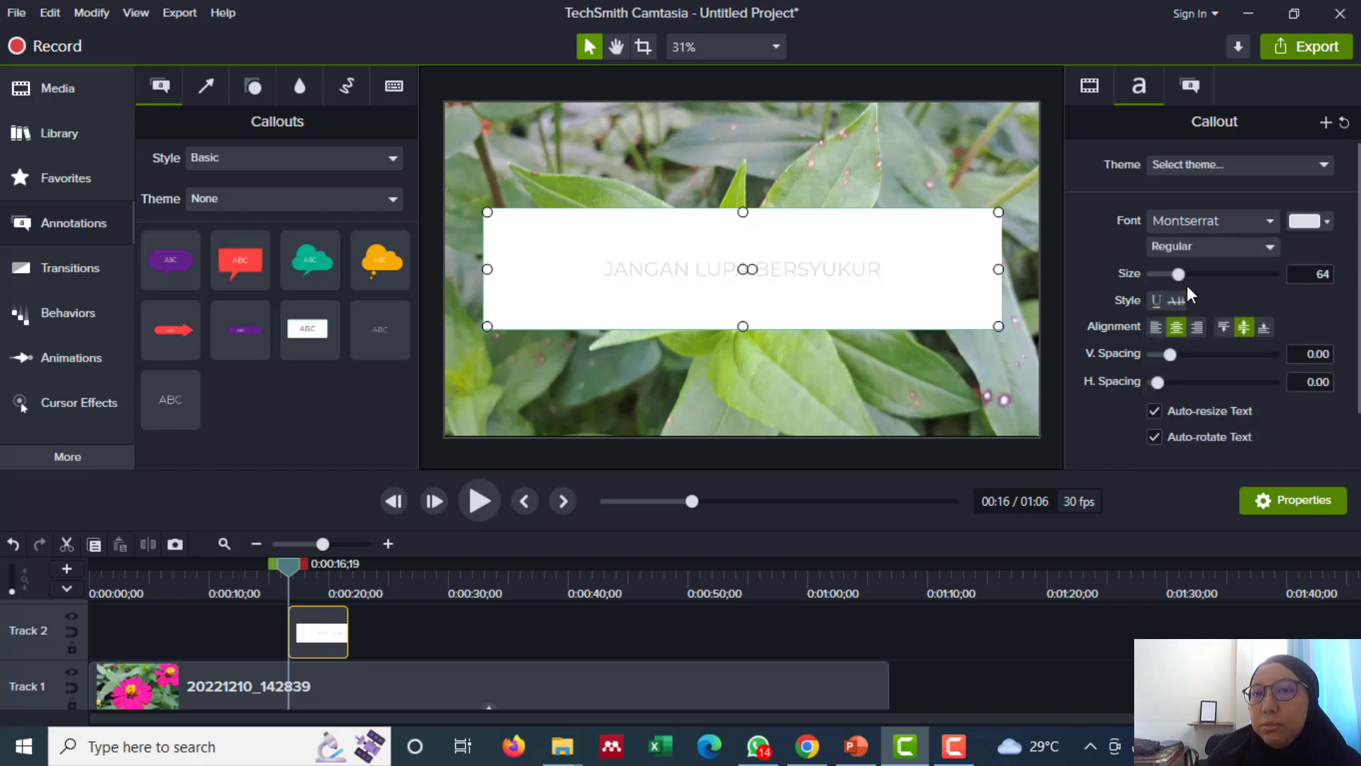
pyautogui.moveTo(881, 273); pyautogui.dragTo(578, 274)
pyautogui.click(1326, 224)
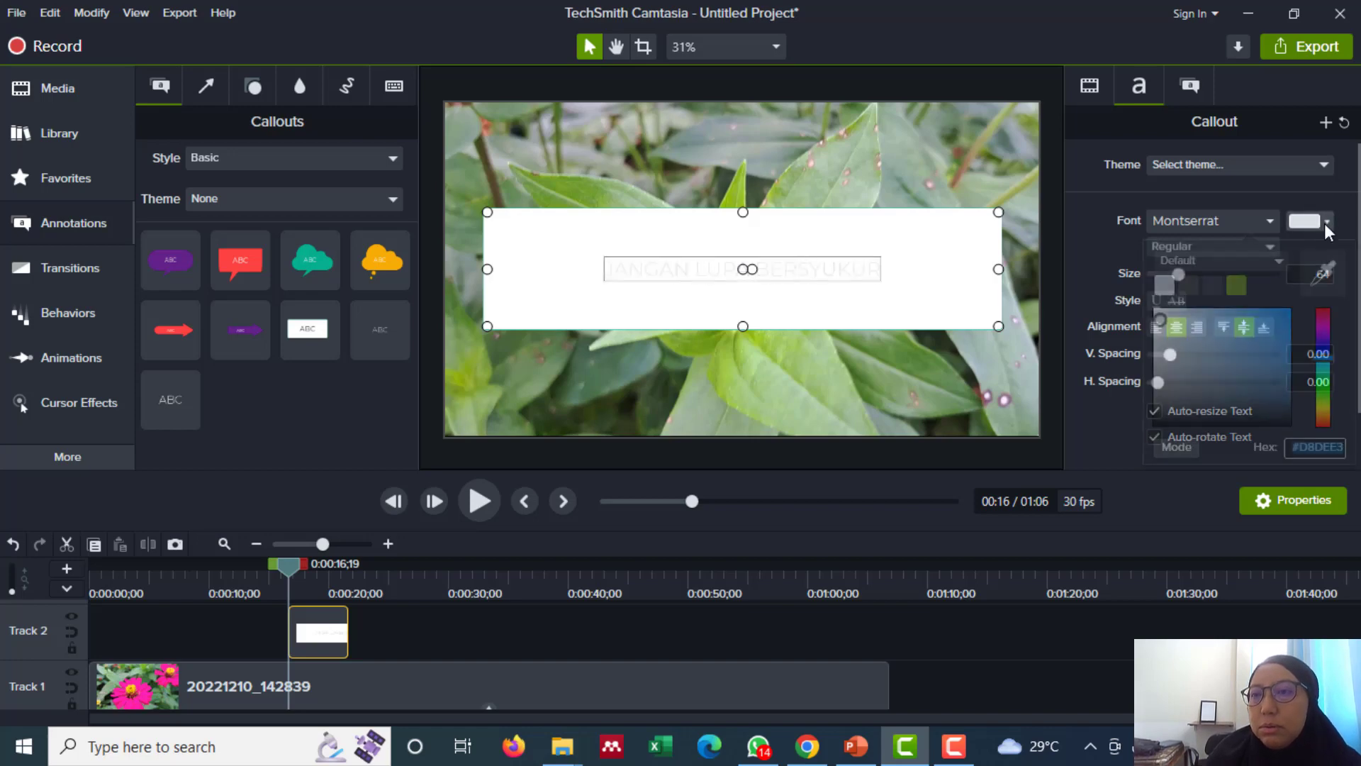
pyautogui.write('000000')
pyautogui.press('Return')
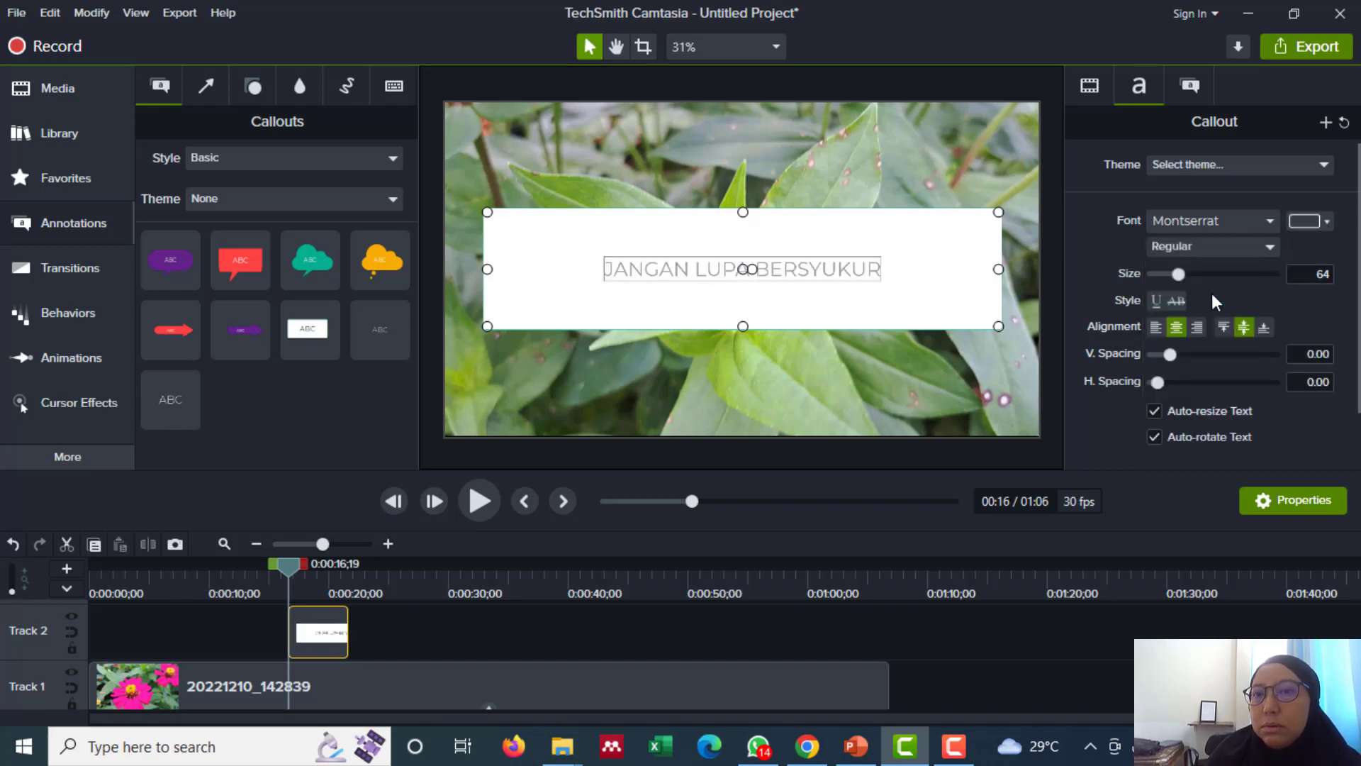
# - Give the callout's rectangle a dark grey solid fill and reduce the fill opacity to 43%
pyautogui.click(986, 314)
pyautogui.moveTo(881, 269); pyautogui.dragTo(755, 269)
pyautogui.click(1171, 83)
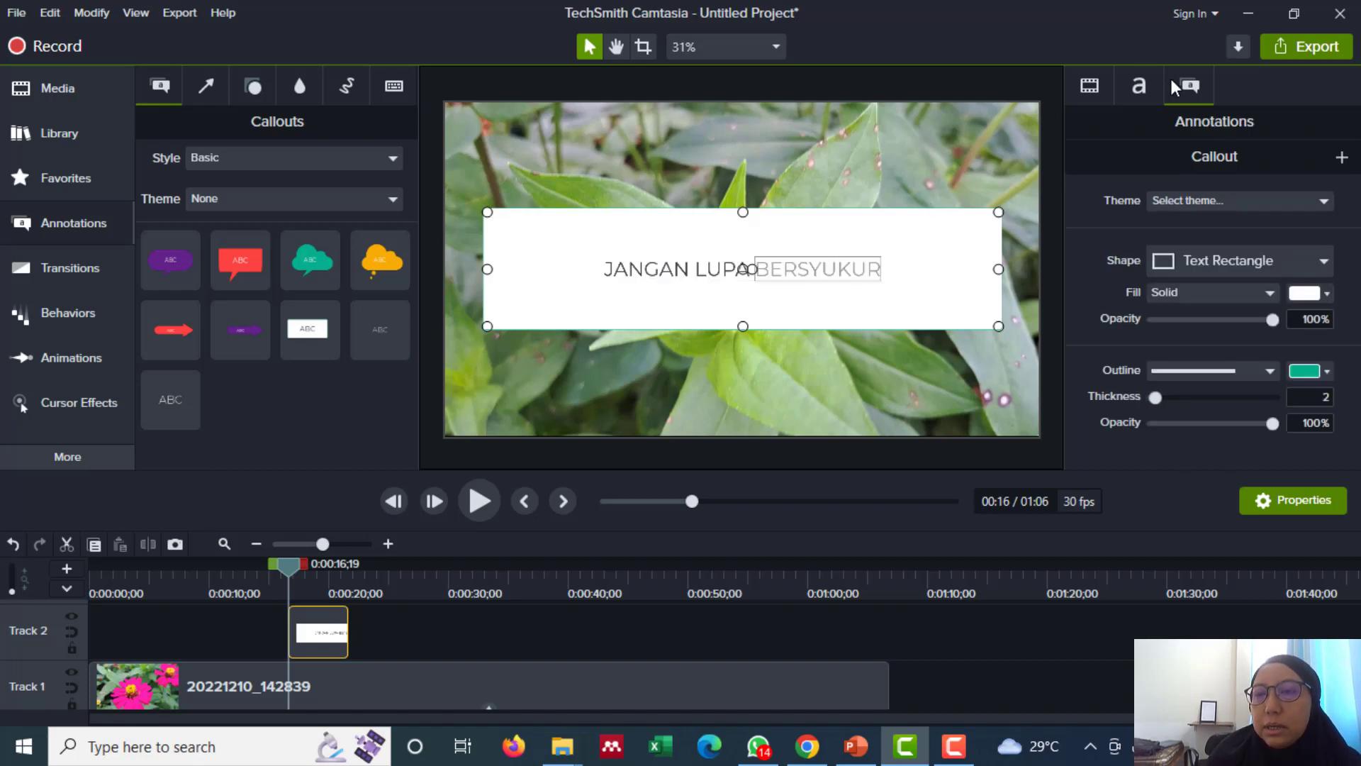
pyautogui.click(1308, 294)
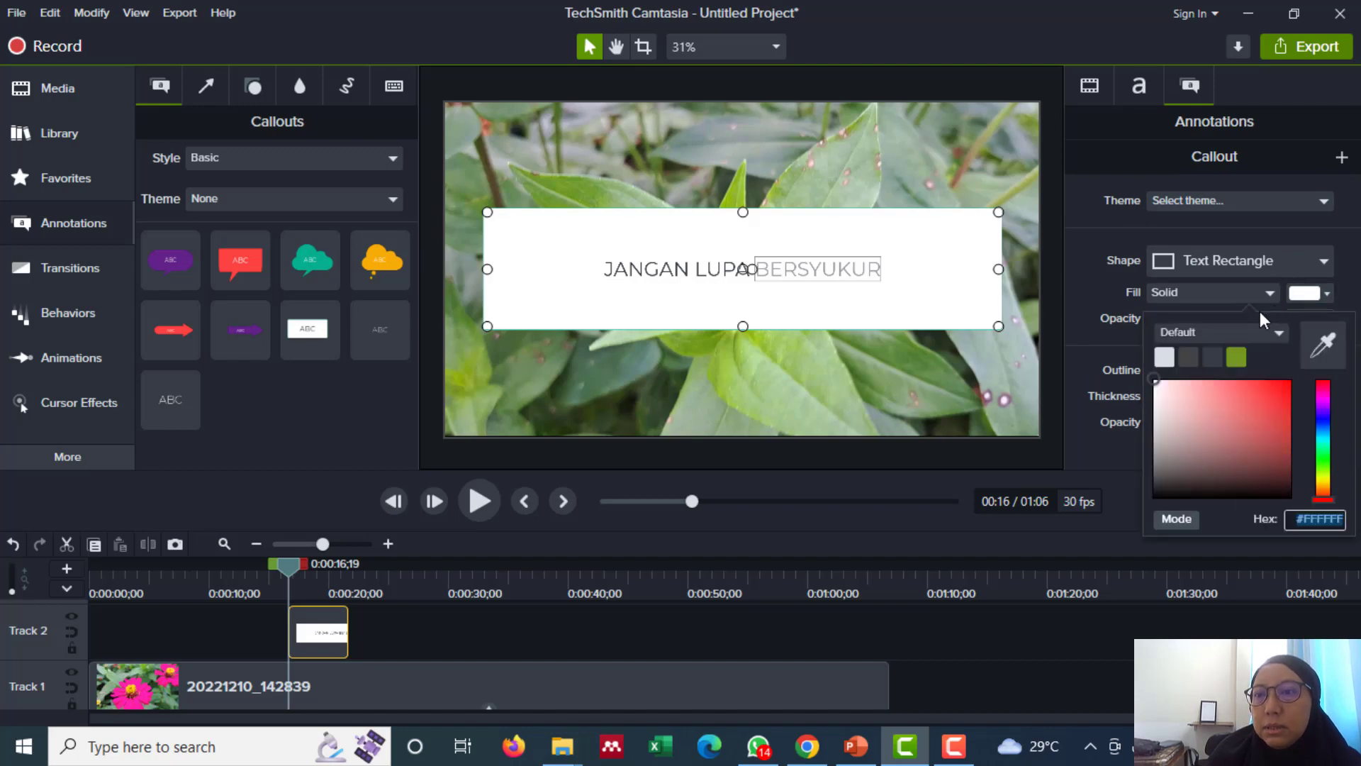
pyautogui.click(1214, 354)
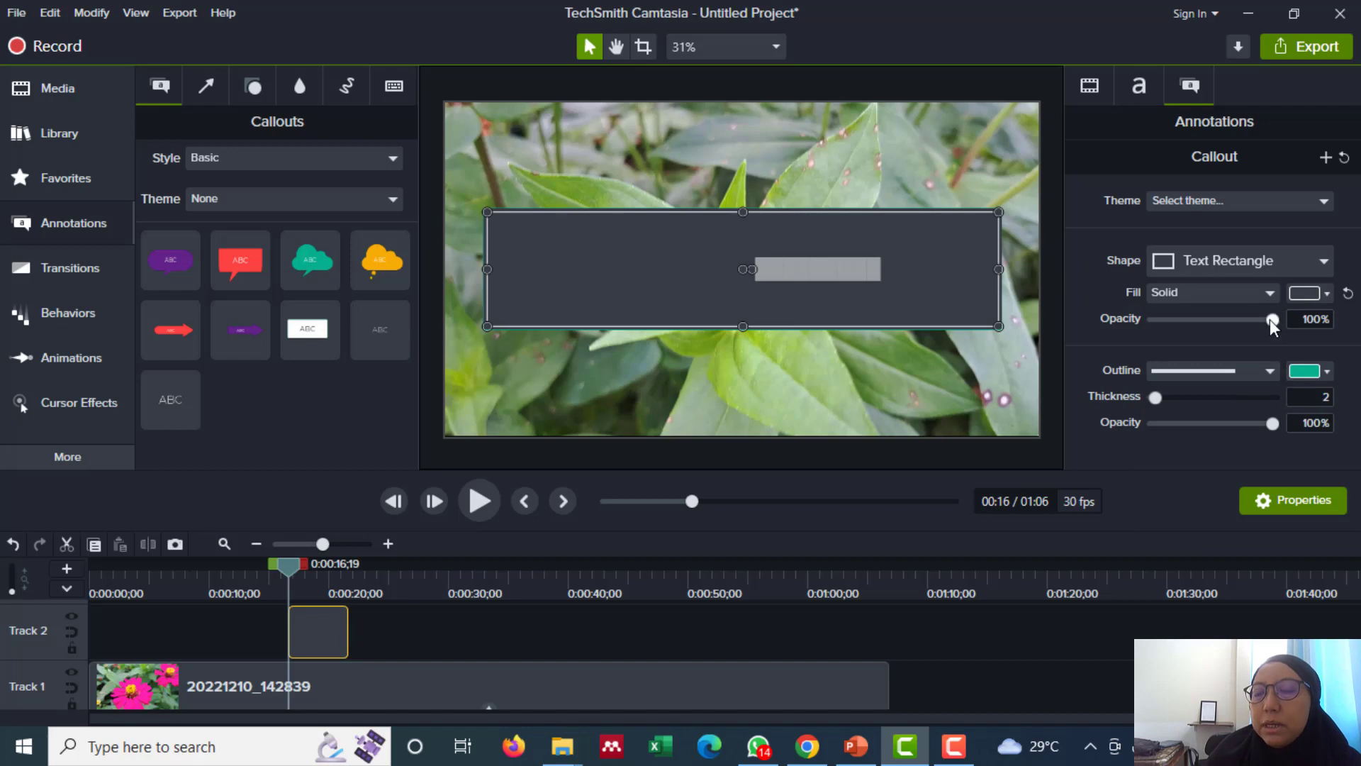
pyautogui.moveTo(1269, 319); pyautogui.dragTo(1203, 320)
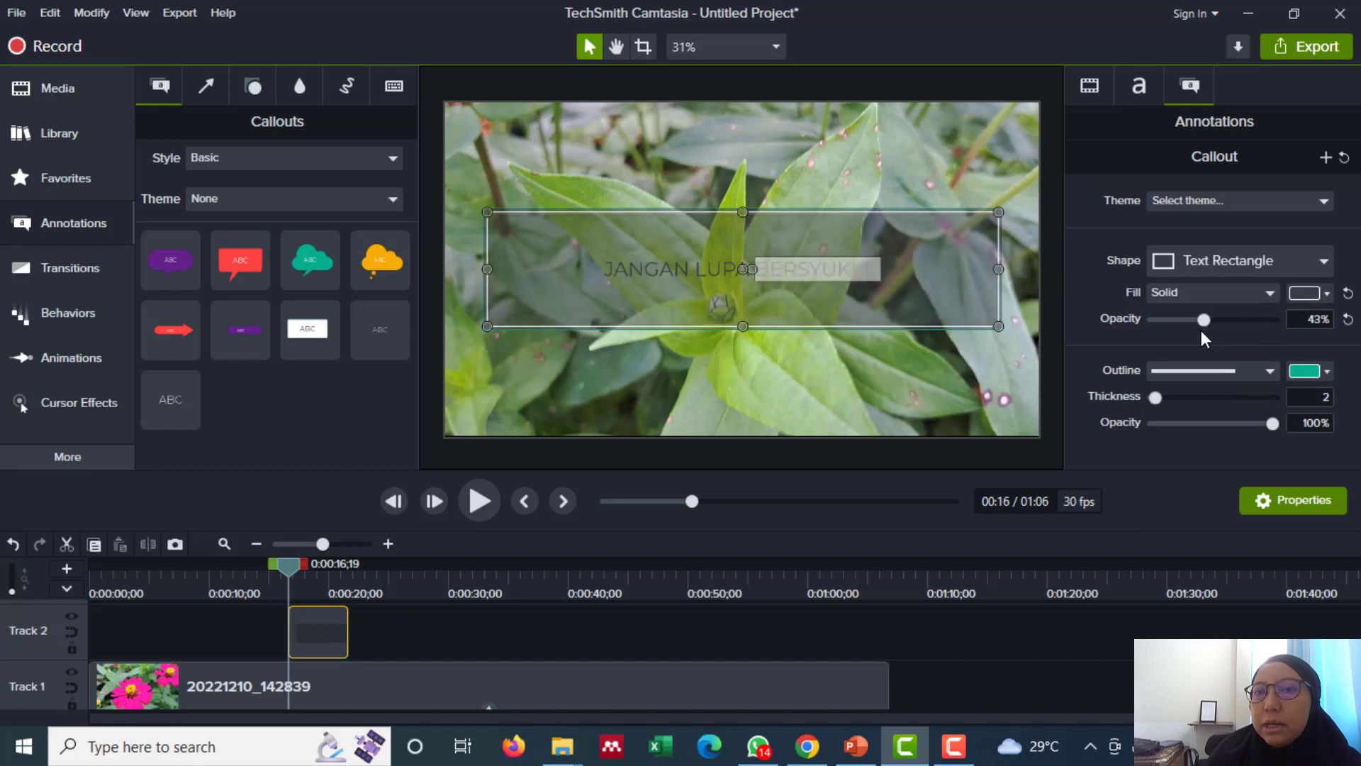
# - Widen the callout banner so it spans the full width of the video frame, making it slightly taller
pyautogui.click(489, 322)
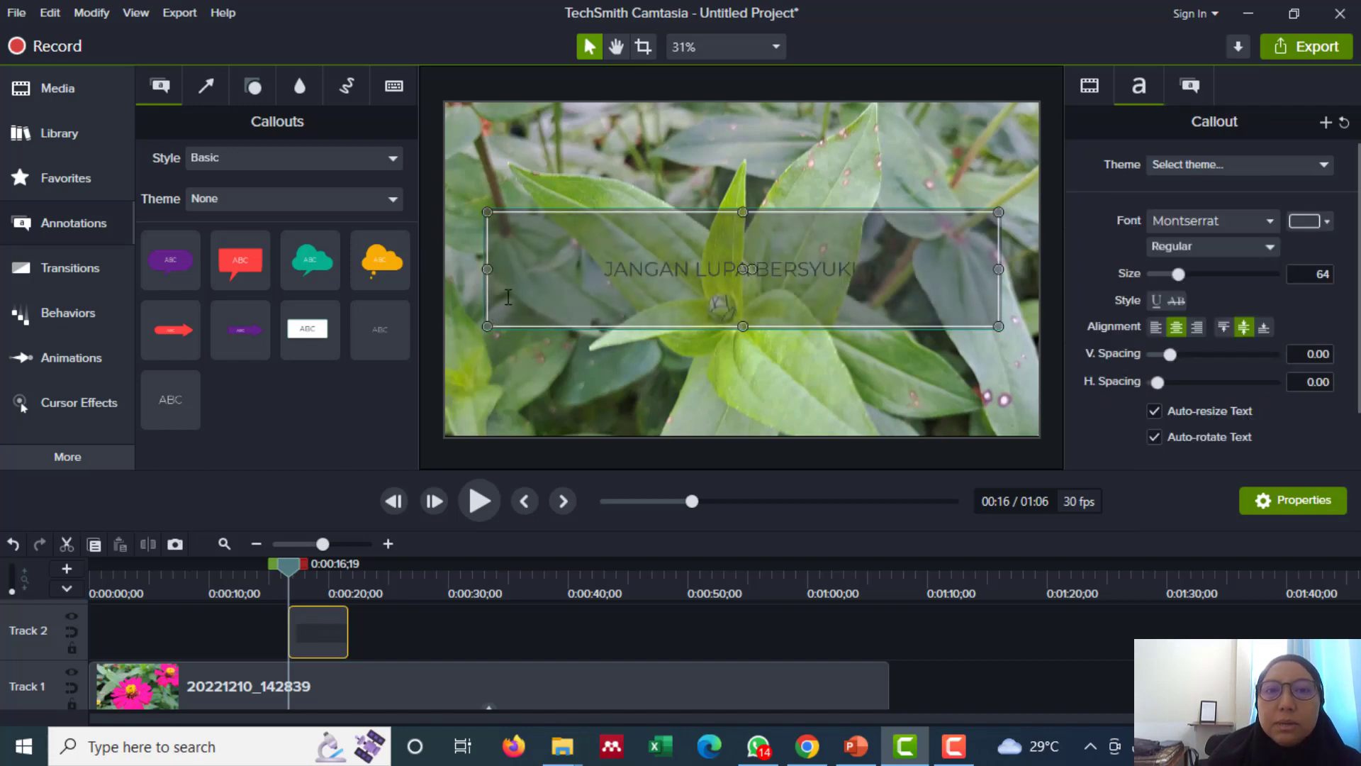
pyautogui.moveTo(487, 327); pyautogui.dragTo(446, 341)
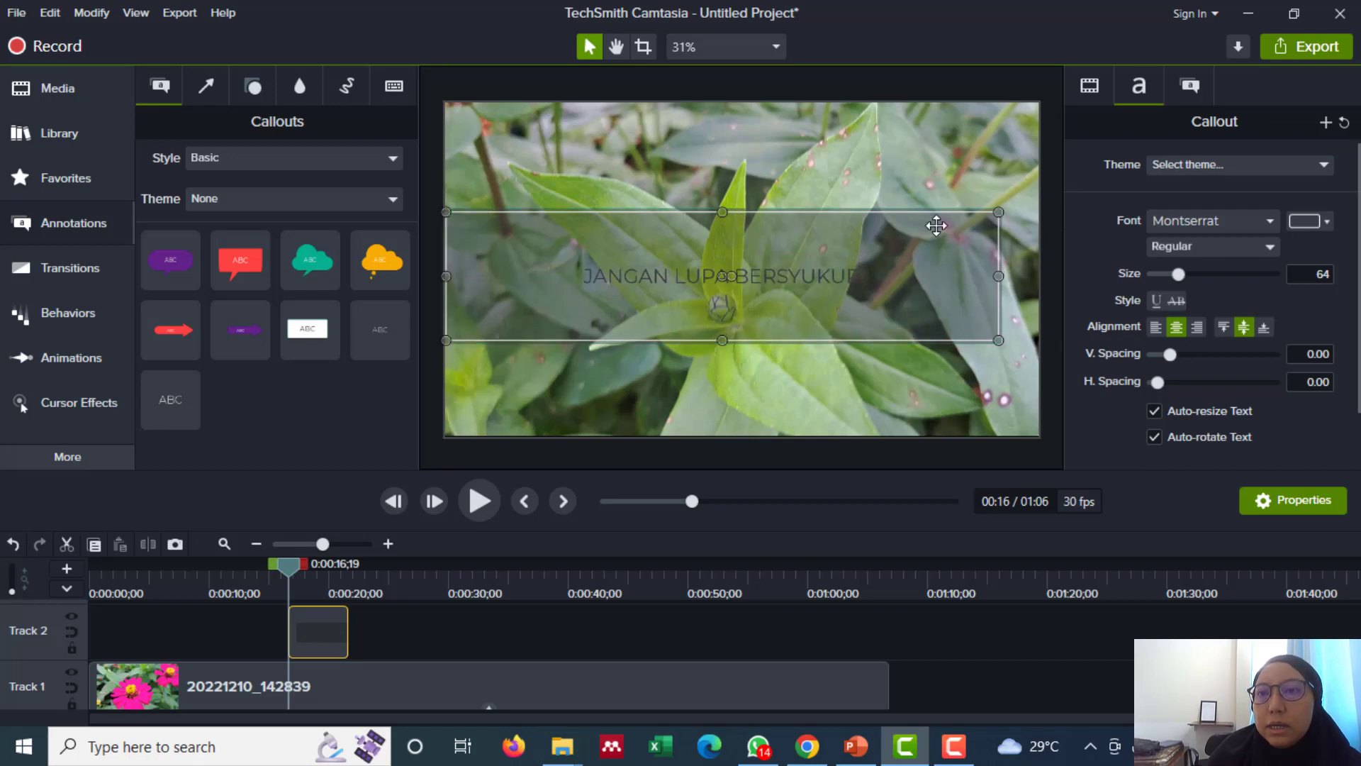
pyautogui.moveTo(997, 210); pyautogui.dragTo(1037, 209)
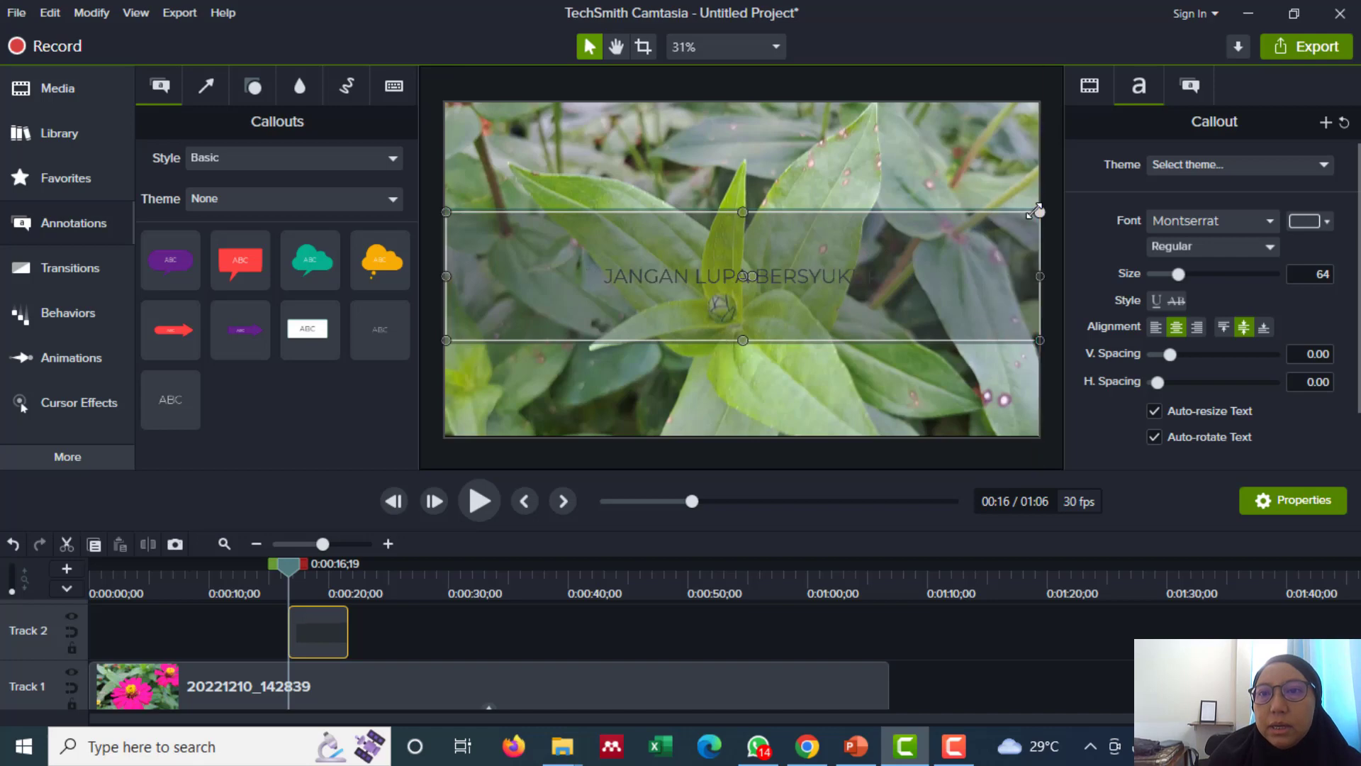
# - Recolor the whole "JANGAN LUPA BERSYUKUR" text to light grey (#D8DEE3) from the default swatches
pyautogui.click(1299, 224)
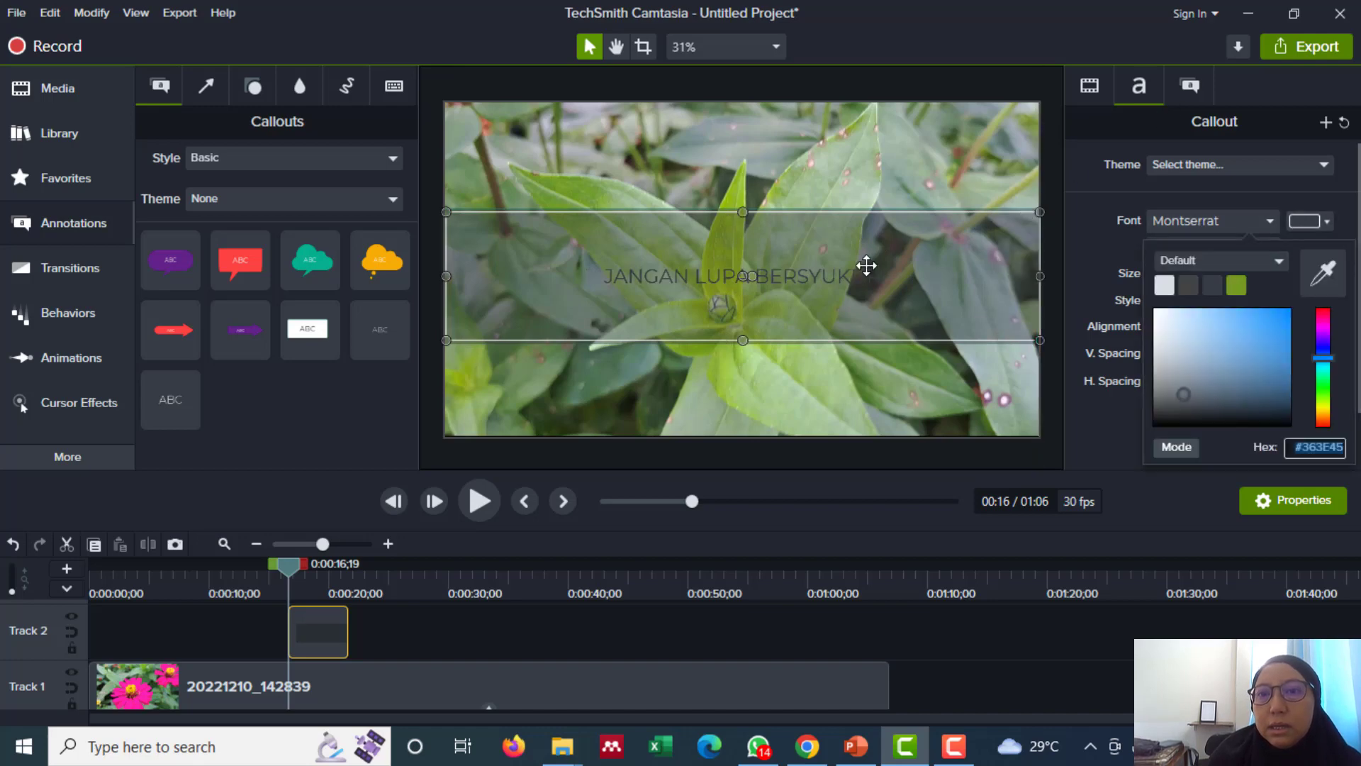
pyautogui.click(866, 267)
pyautogui.doubleClick(841, 273)
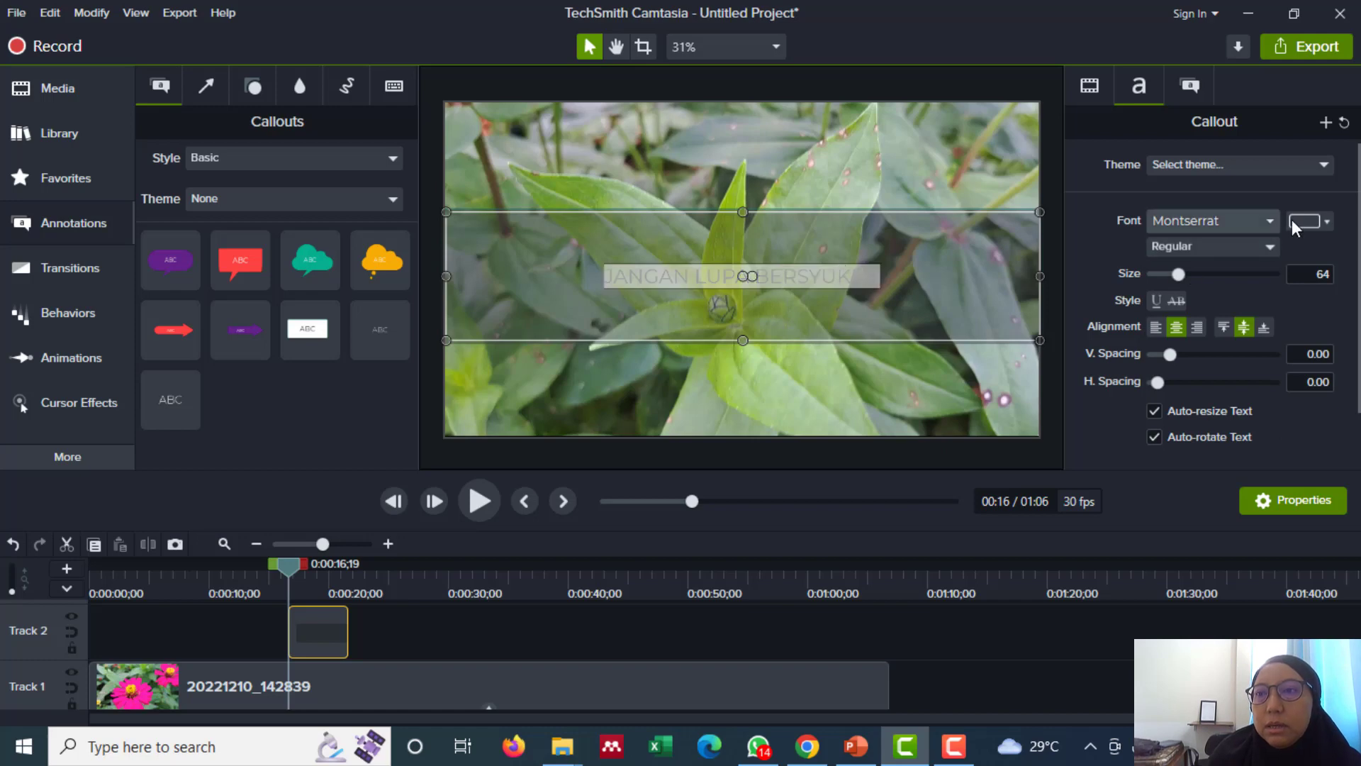
pyautogui.click(1326, 221)
pyautogui.click(1162, 287)
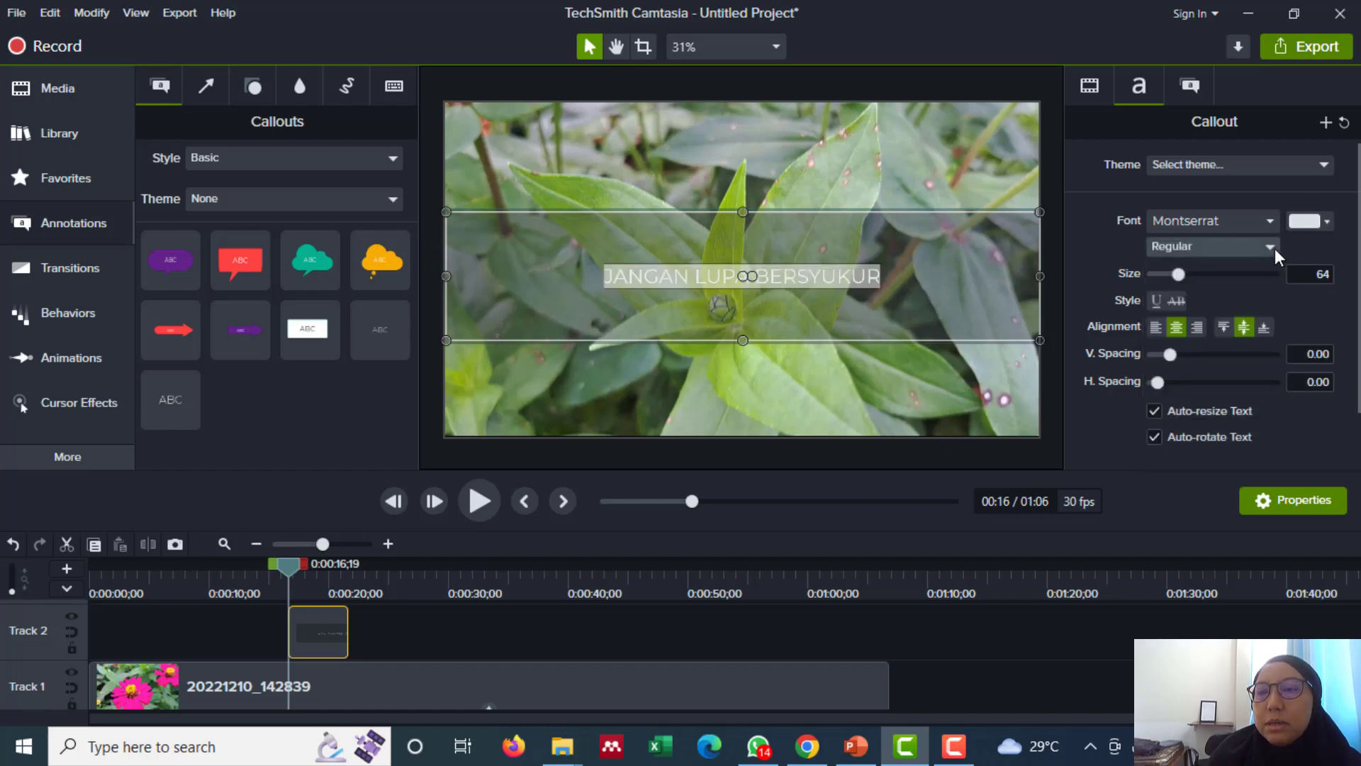
# - Make the callout text bold at font size 100 and deselect the callout
pyautogui.click(1274, 249)
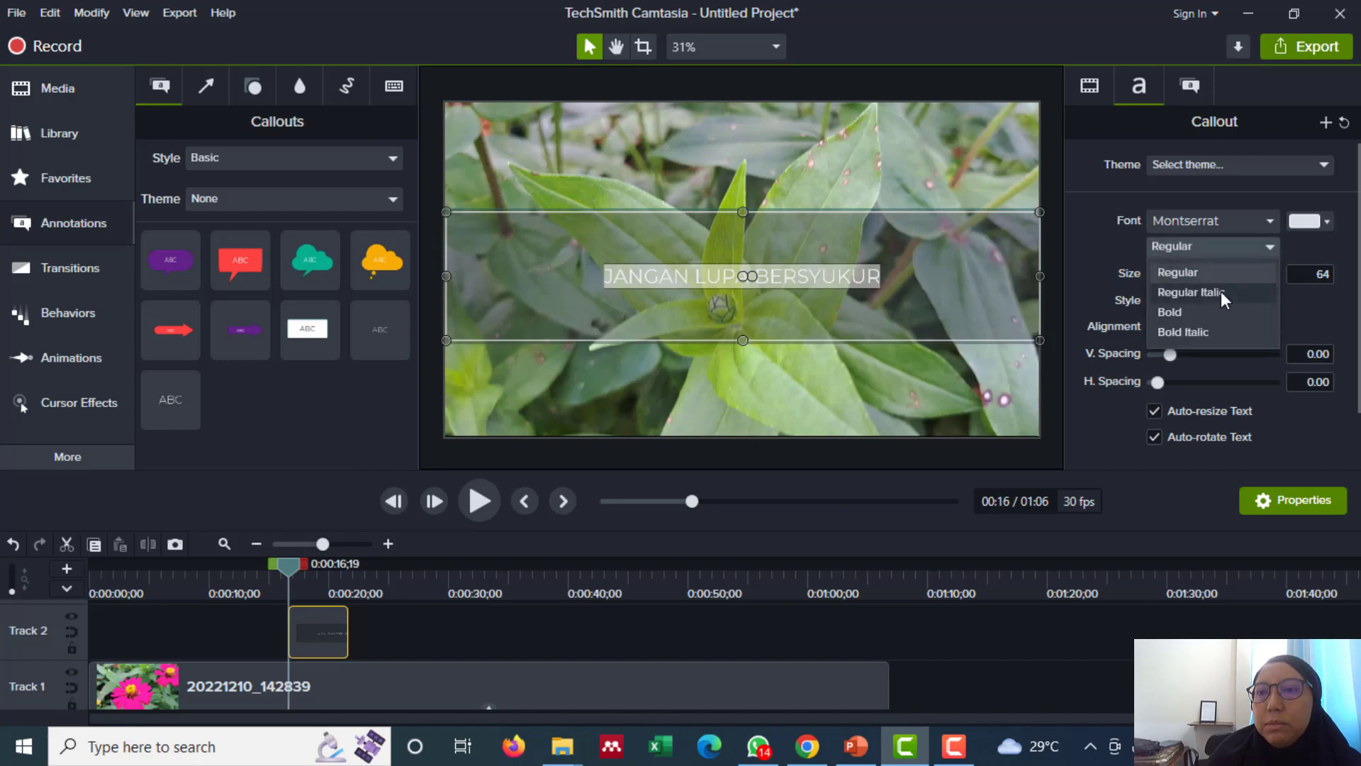
pyautogui.click(1185, 314)
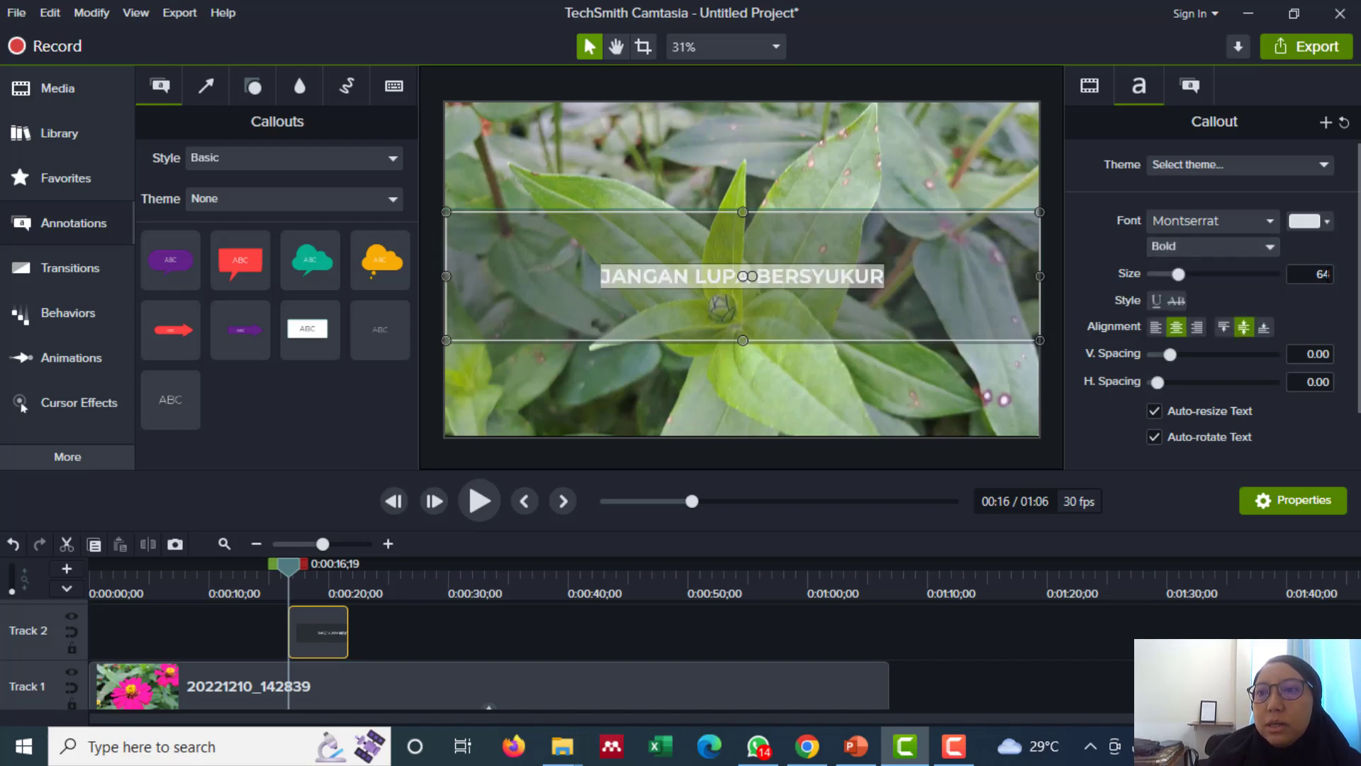
pyautogui.click(1321, 274)
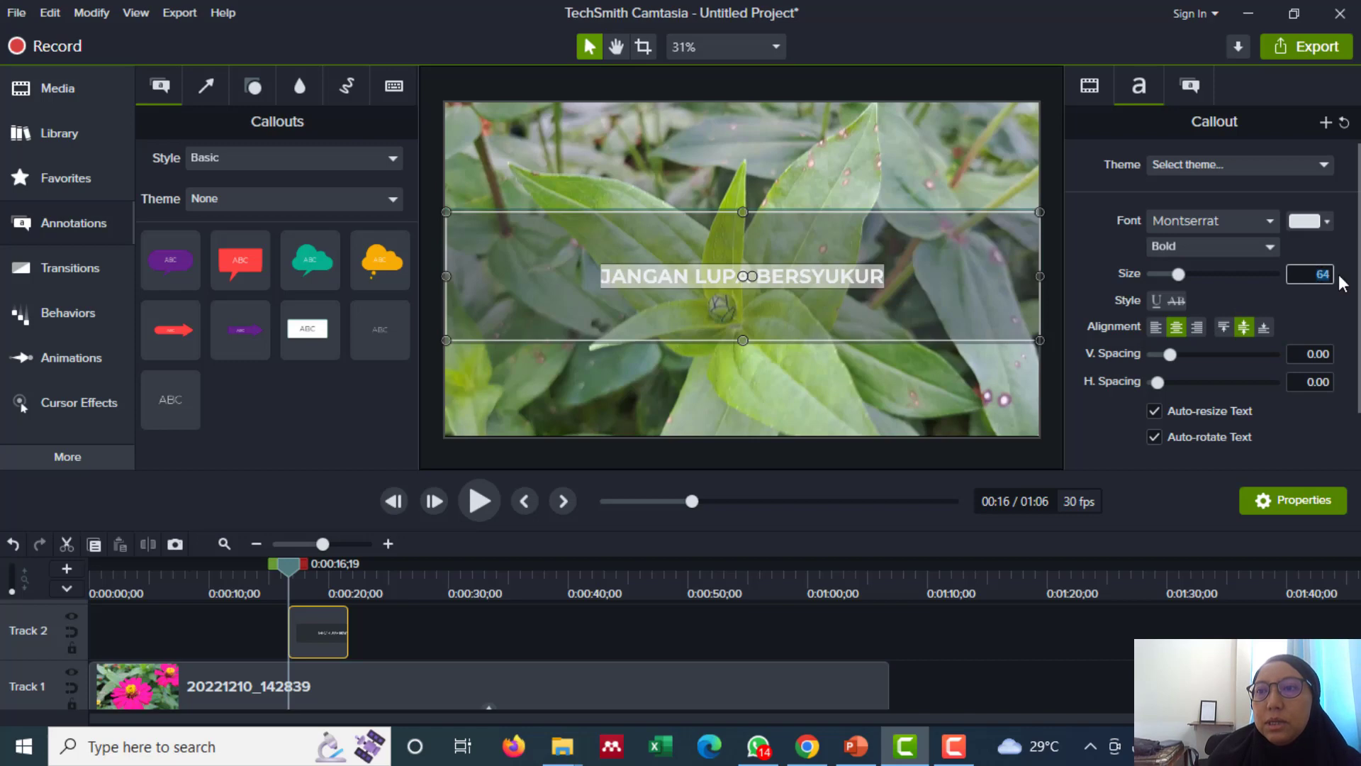
pyautogui.write('1')
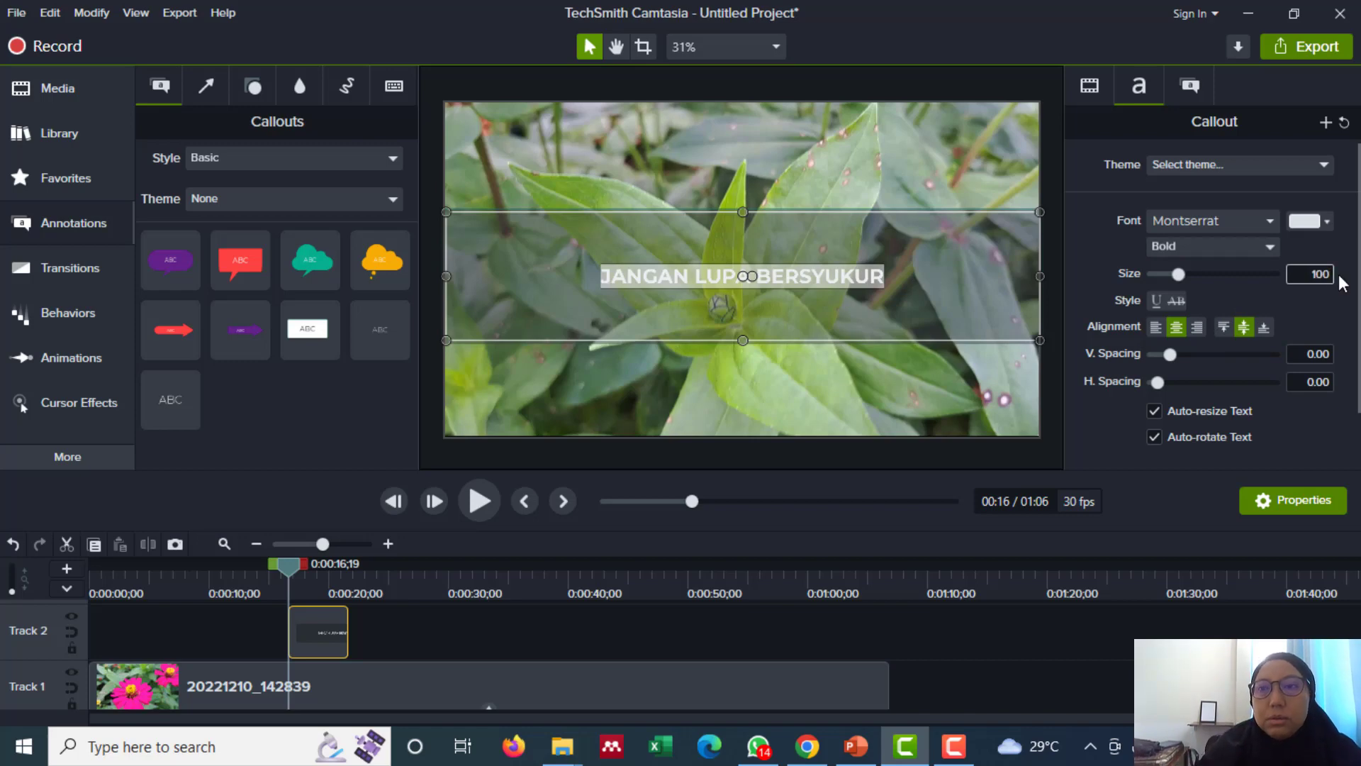
pyautogui.write('00')
pyautogui.press('Return')
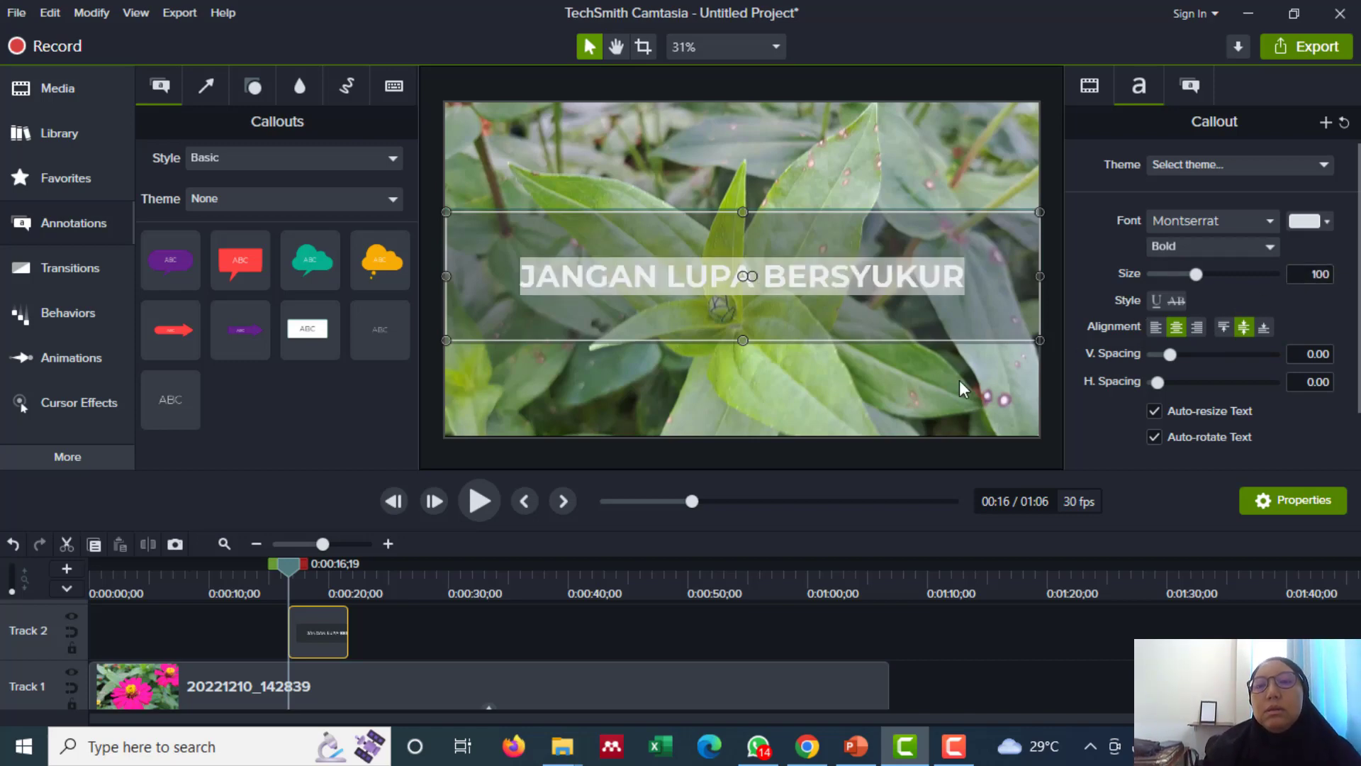
pyautogui.click(960, 381)
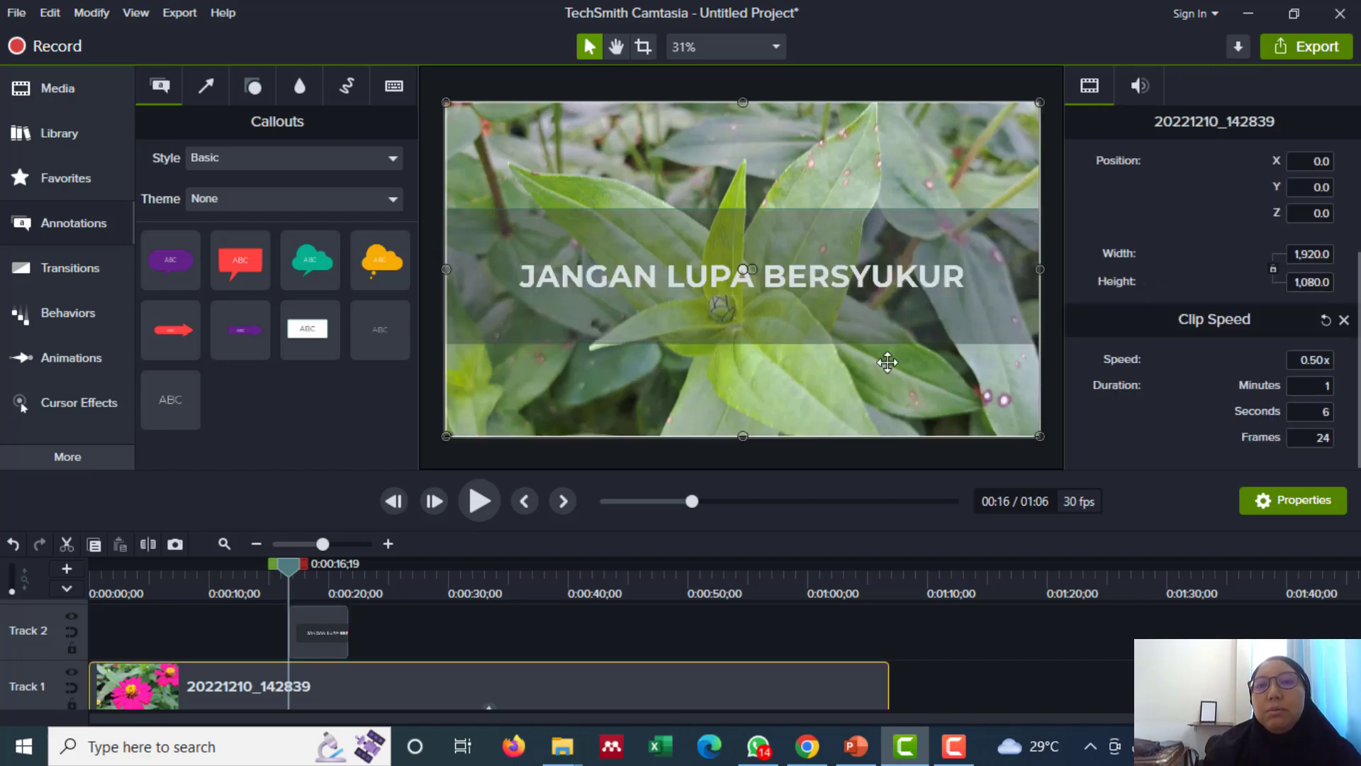
pyautogui.click(645, 264)
pyautogui.click(798, 405)
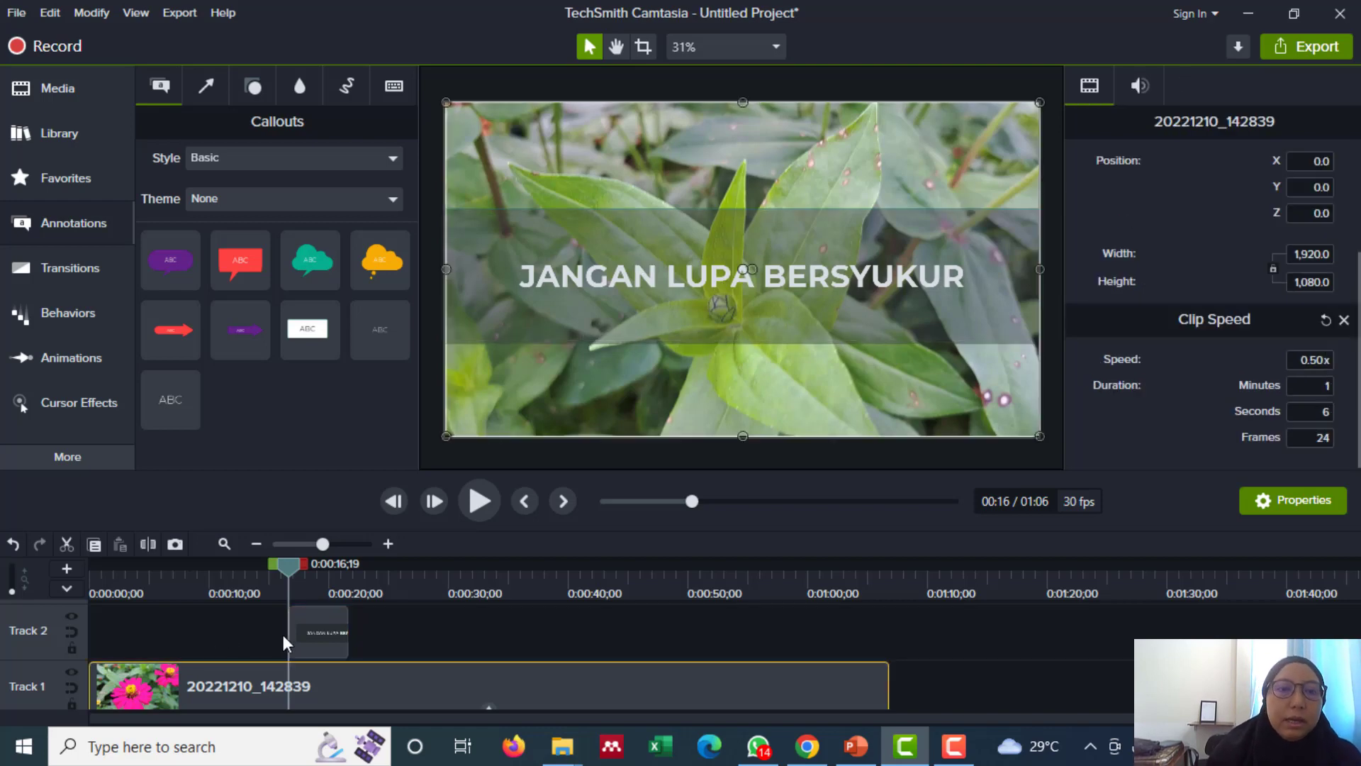
# - Make the callout on Track 2 span from the start of the timeline to about 11 seconds, and play it back from the start
pyautogui.moveTo(321, 633); pyautogui.dragTo(220, 643)
pyautogui.moveTo(246, 571); pyautogui.dragTo(78, 595)
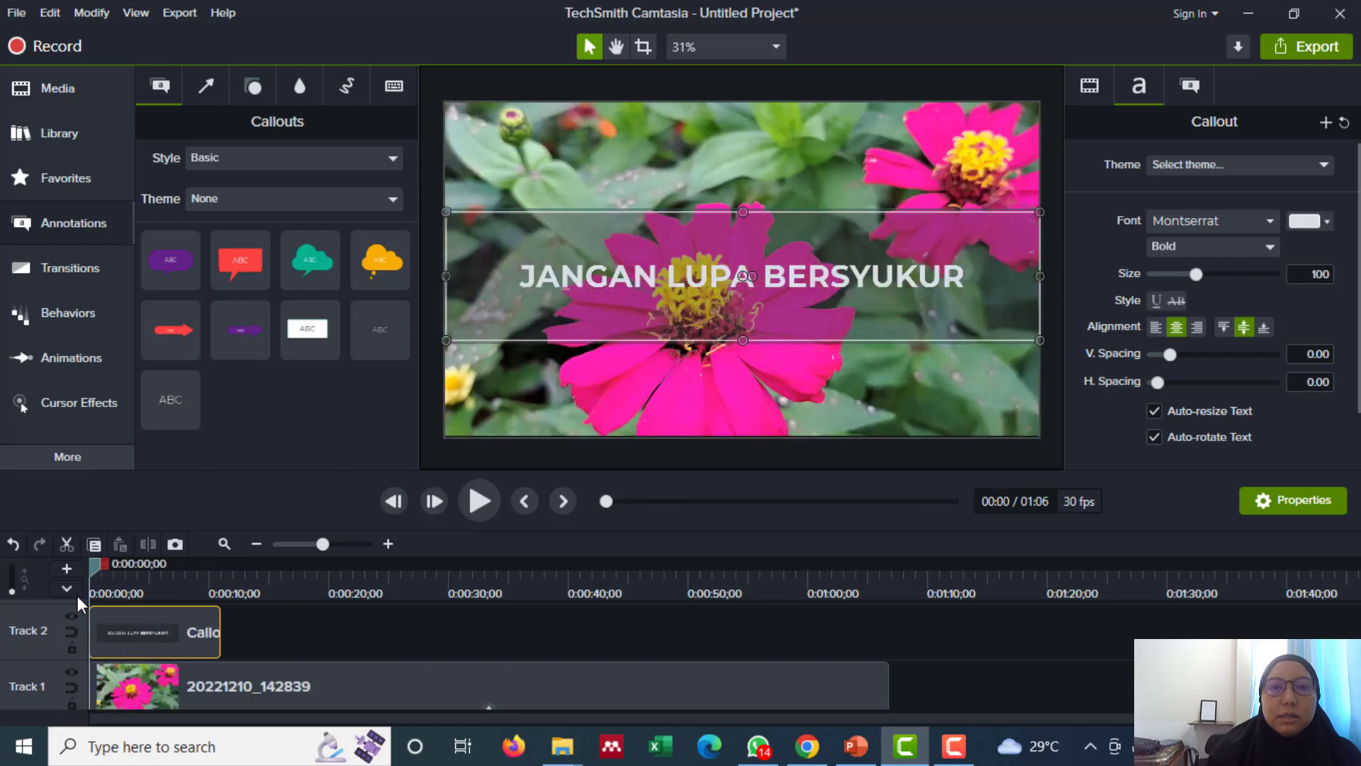
pyautogui.press('space')
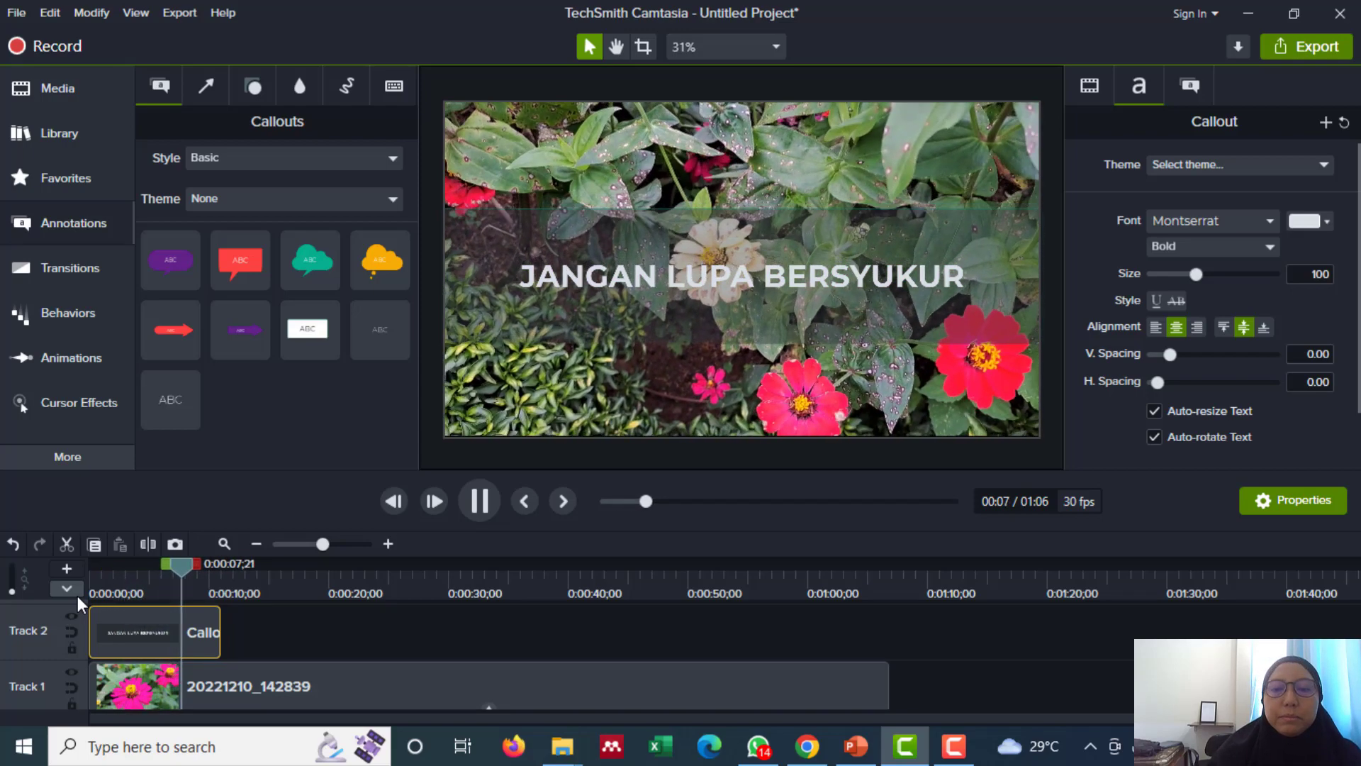
# - Paste a copy of the callout and place it on Track 2 after the first one, starting at about 14 seconds
pyautogui.press('space')
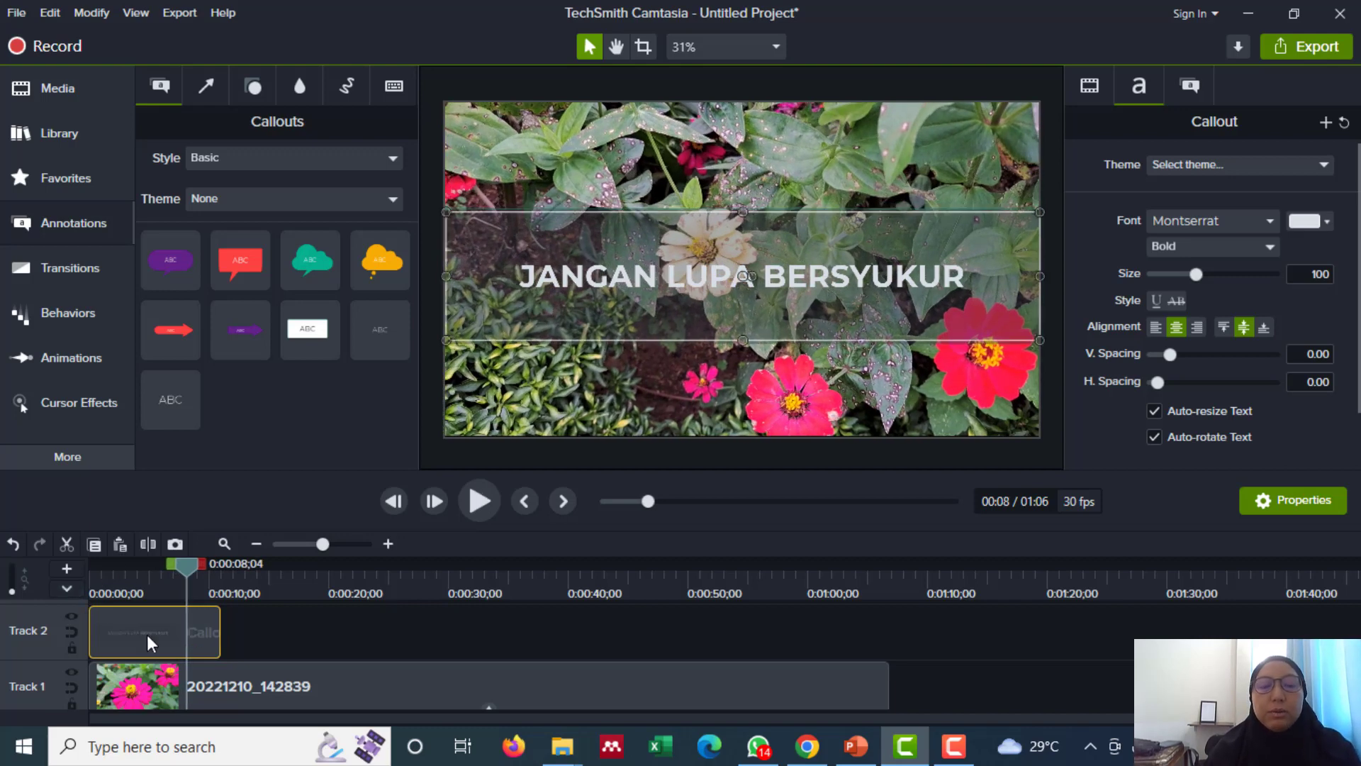
pyautogui.moveTo(184, 563); pyautogui.dragTo(217, 571)
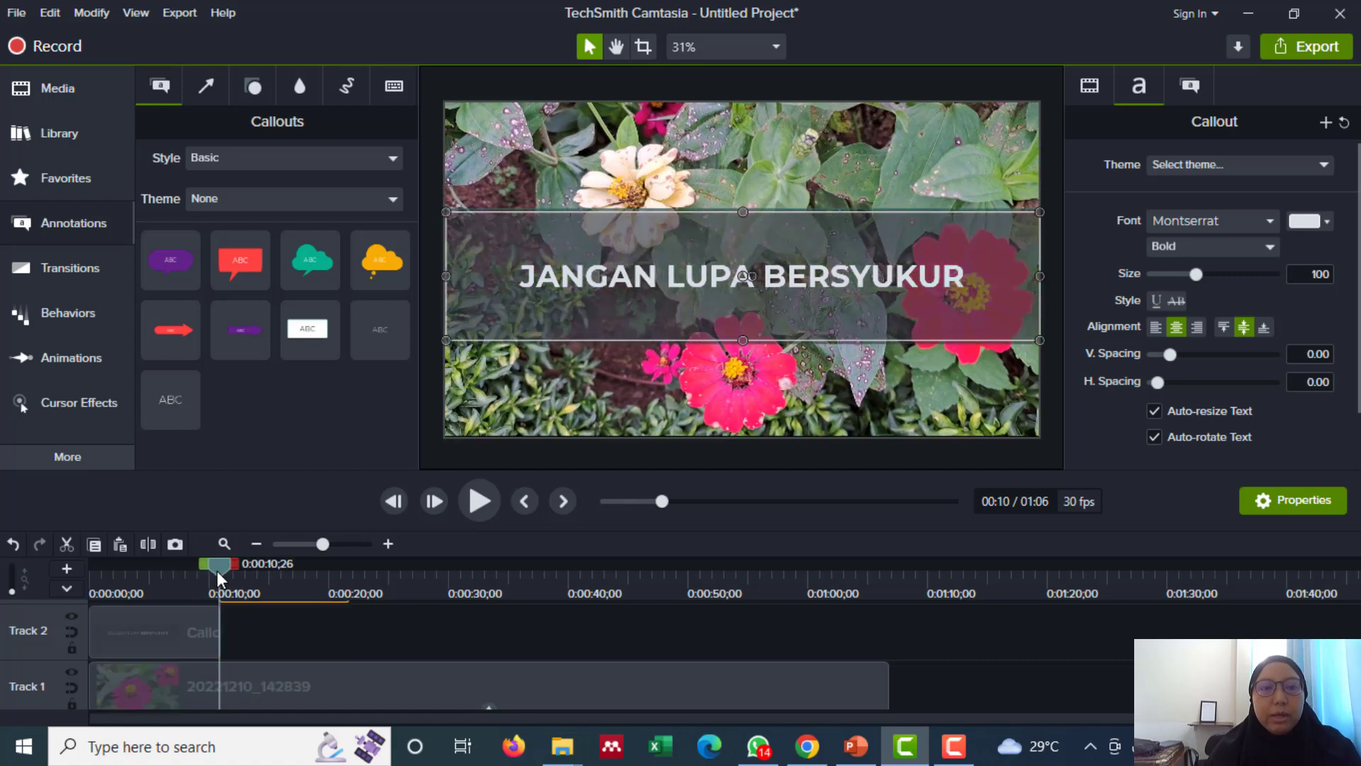
pyautogui.moveTo(954, 746)
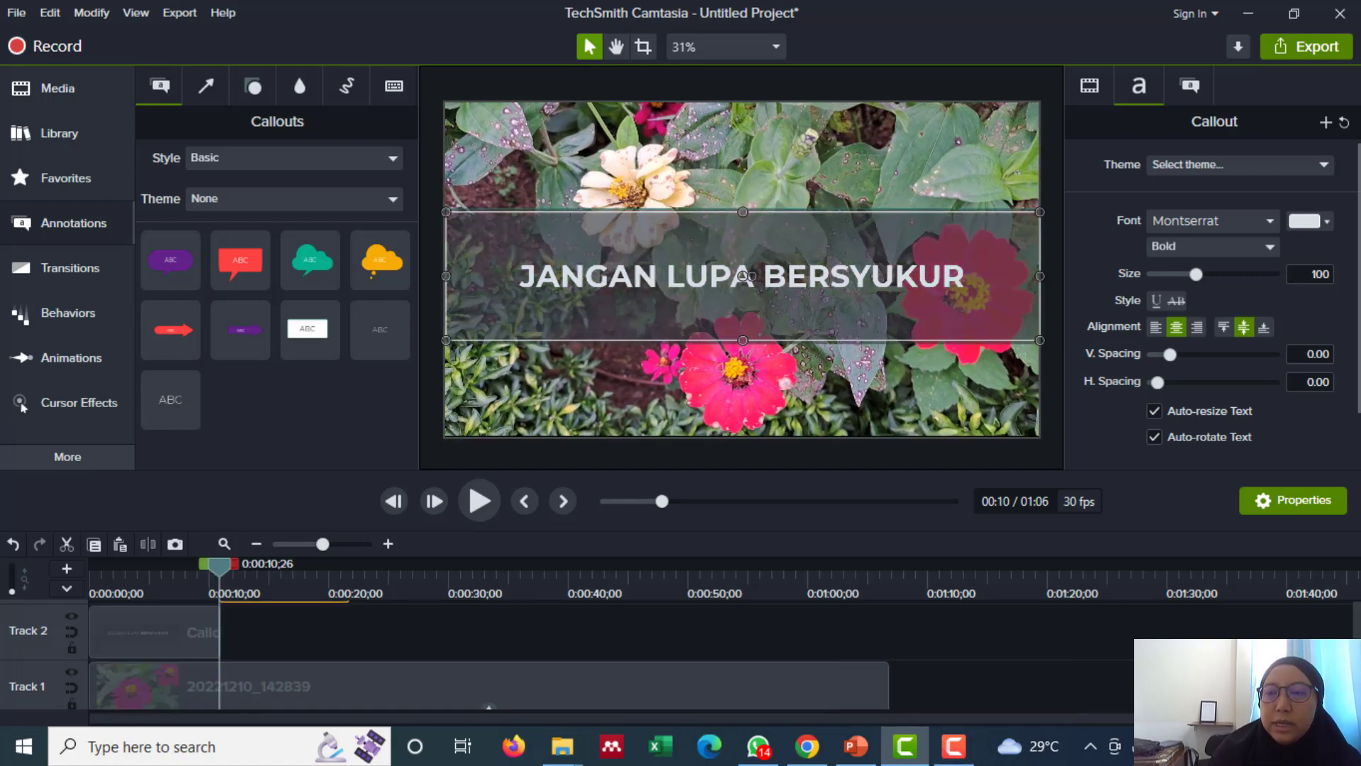
pyautogui.hotkey('ctrl', 'v')
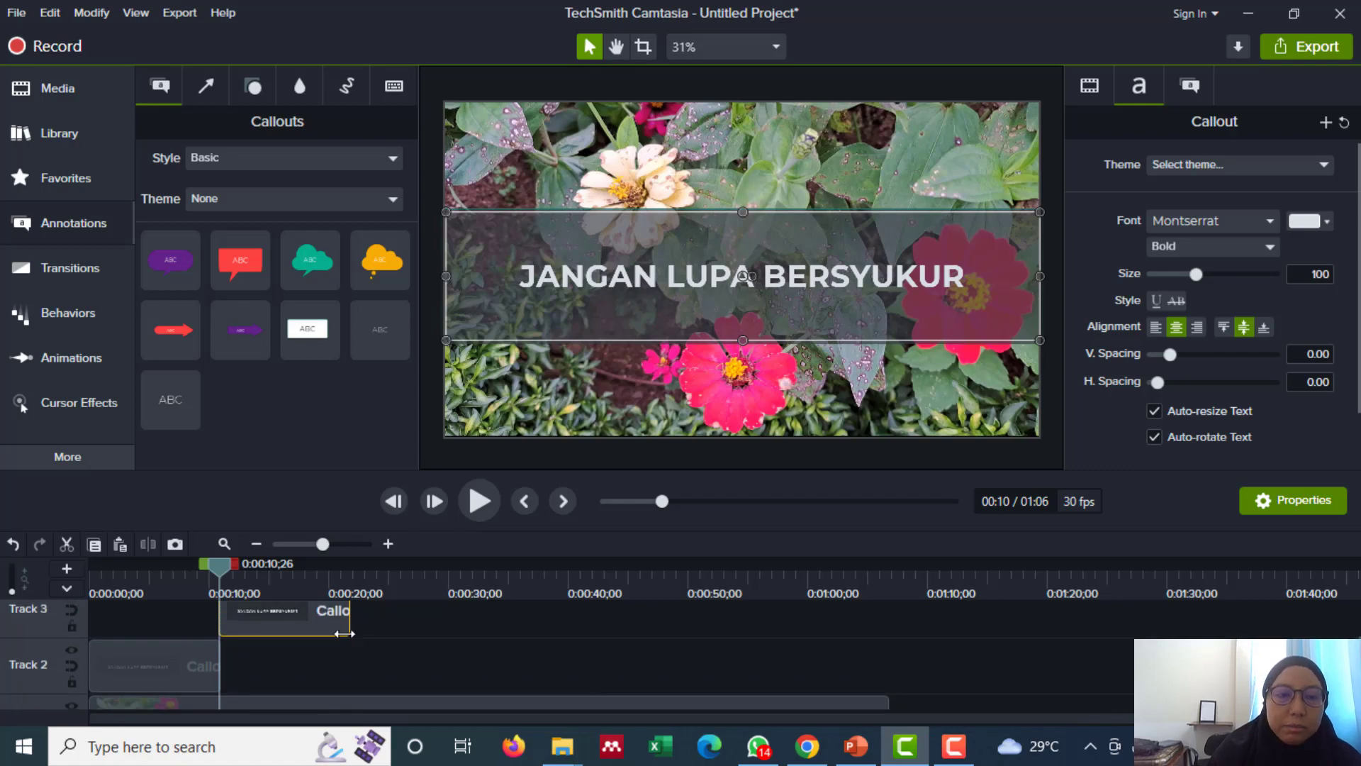
pyautogui.moveTo(312, 623); pyautogui.dragTo(345, 658)
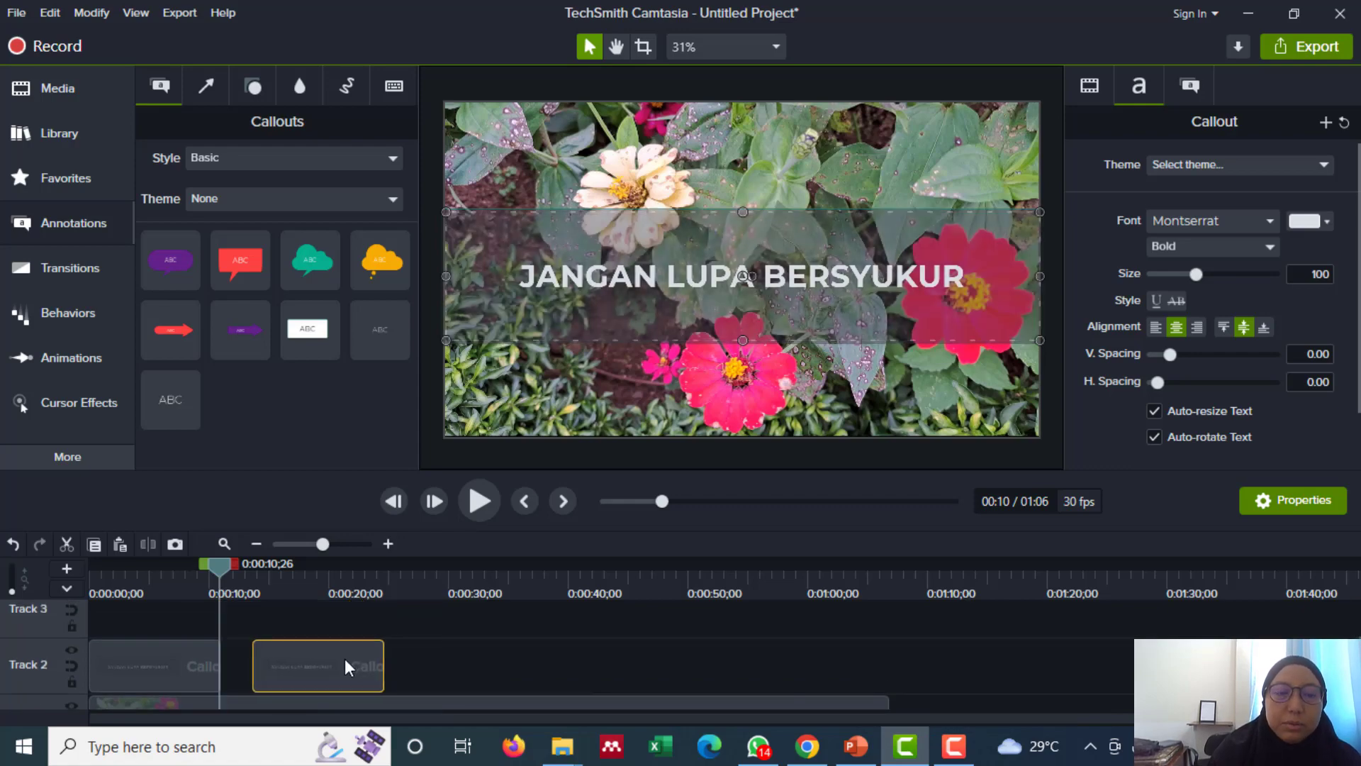
# - Replace the copied callout's text with "BERSYUKUR MEMBUAT NIKMAT HIDUP BERTAMBAH" and deselect it
pyautogui.moveTo(219, 565); pyautogui.dragTo(265, 572)
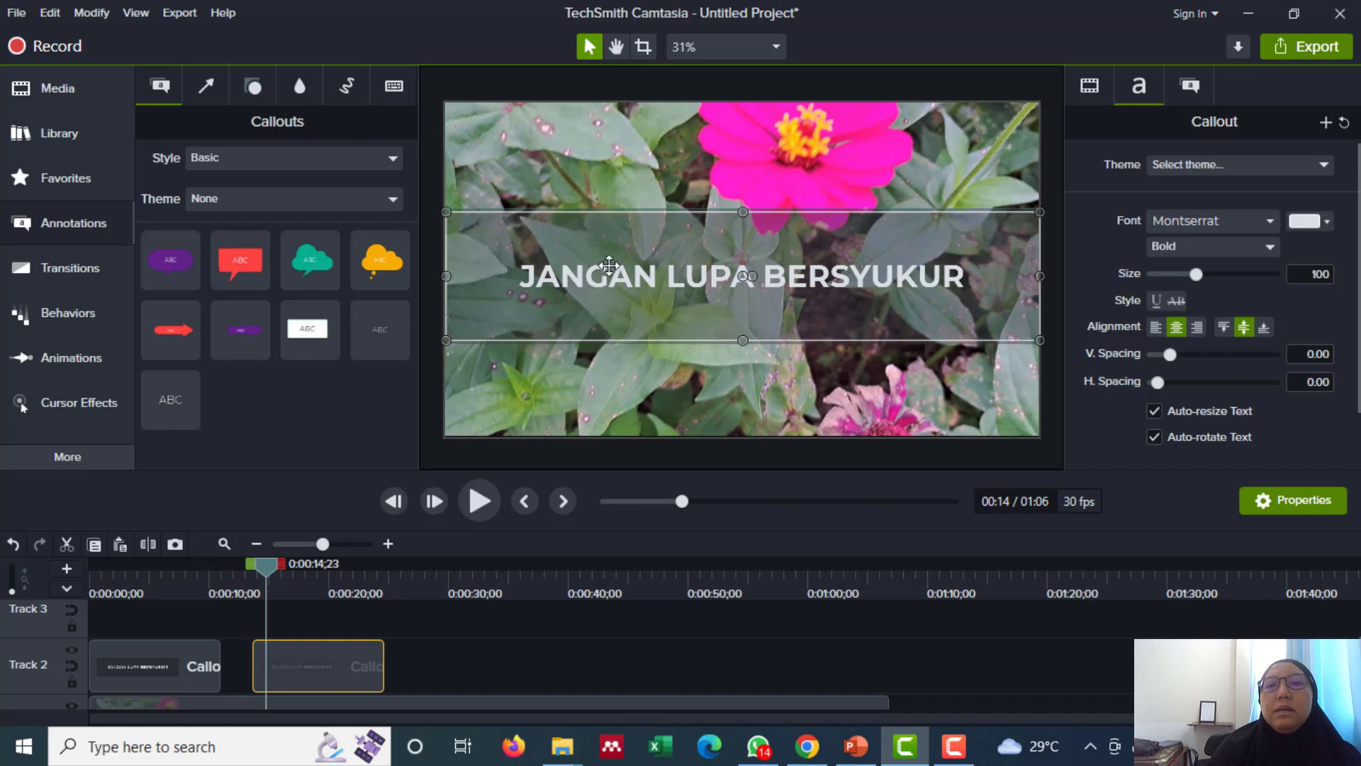
pyautogui.click(657, 277)
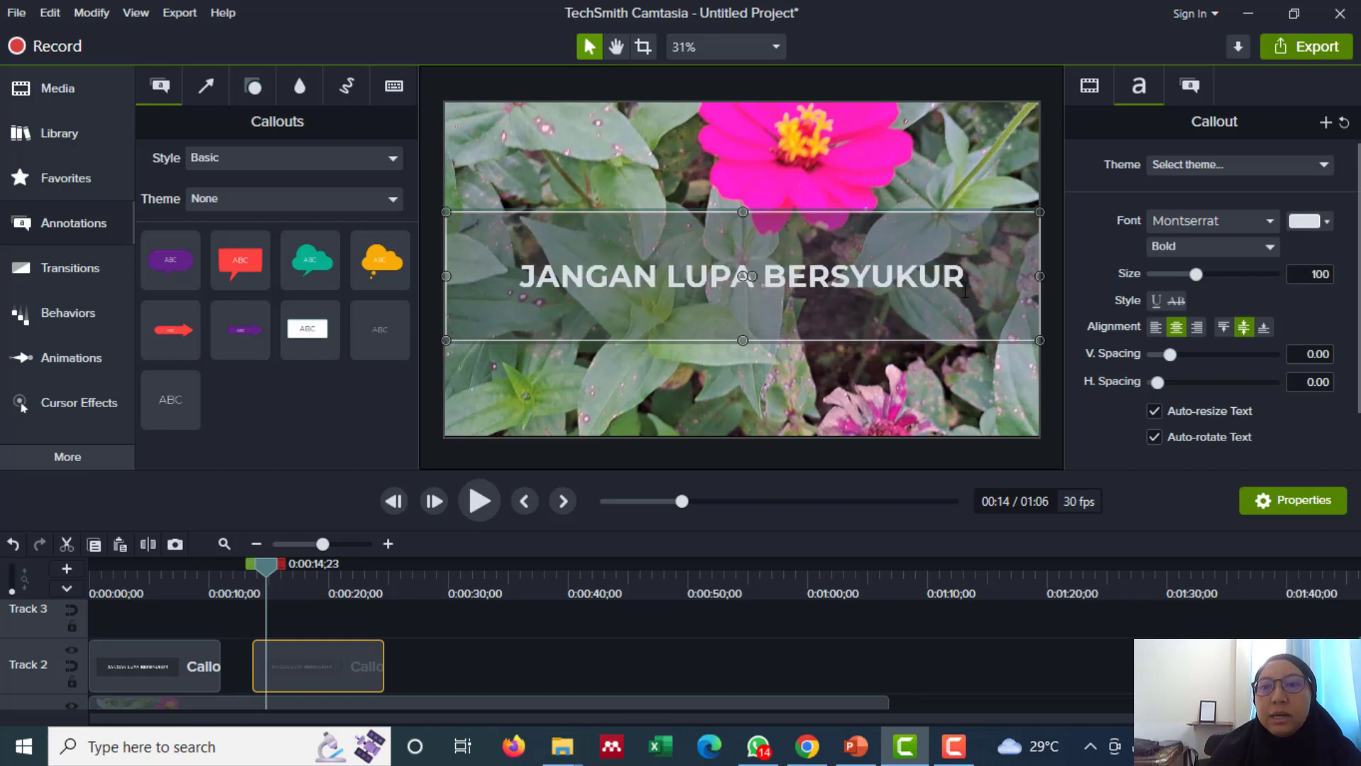
pyautogui.moveTo(964, 283); pyautogui.dragTo(529, 277)
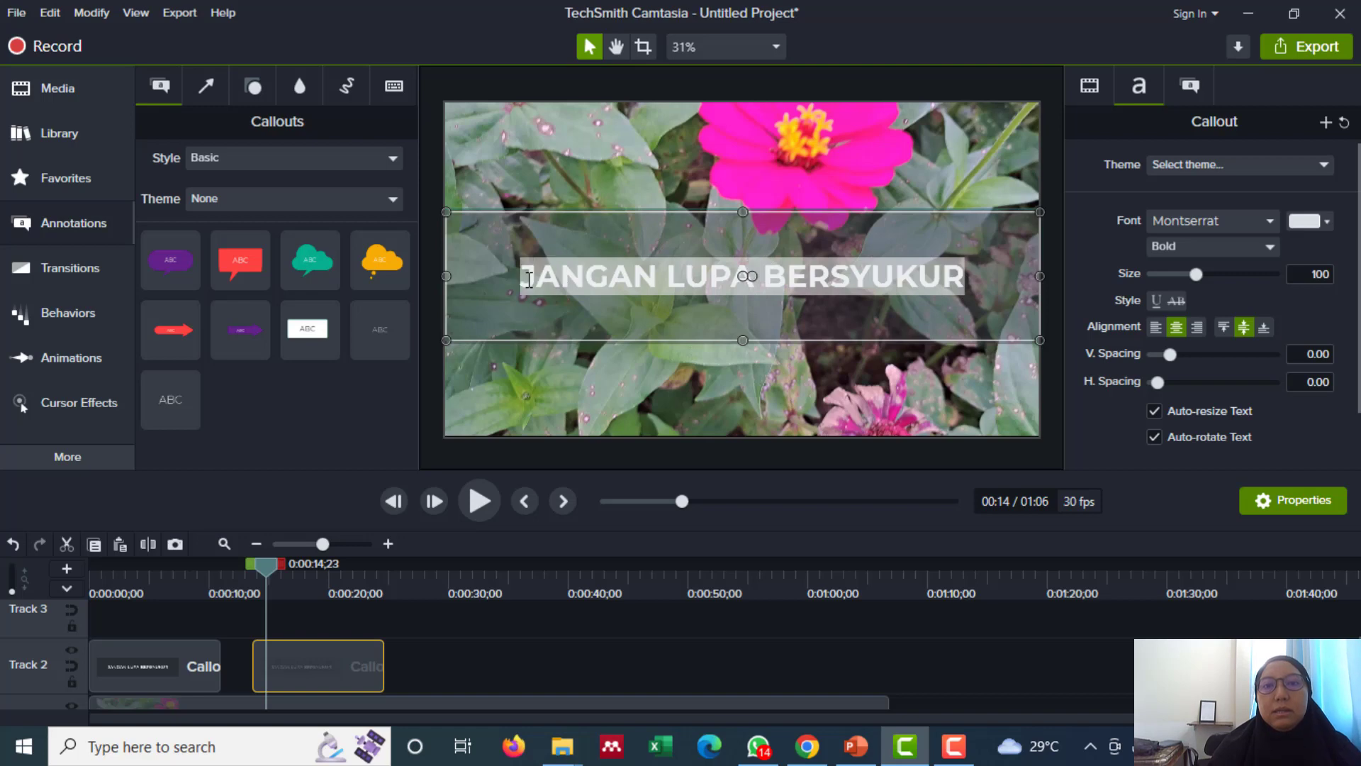
pyautogui.press('BackSpace')
pyautogui.write('BER')
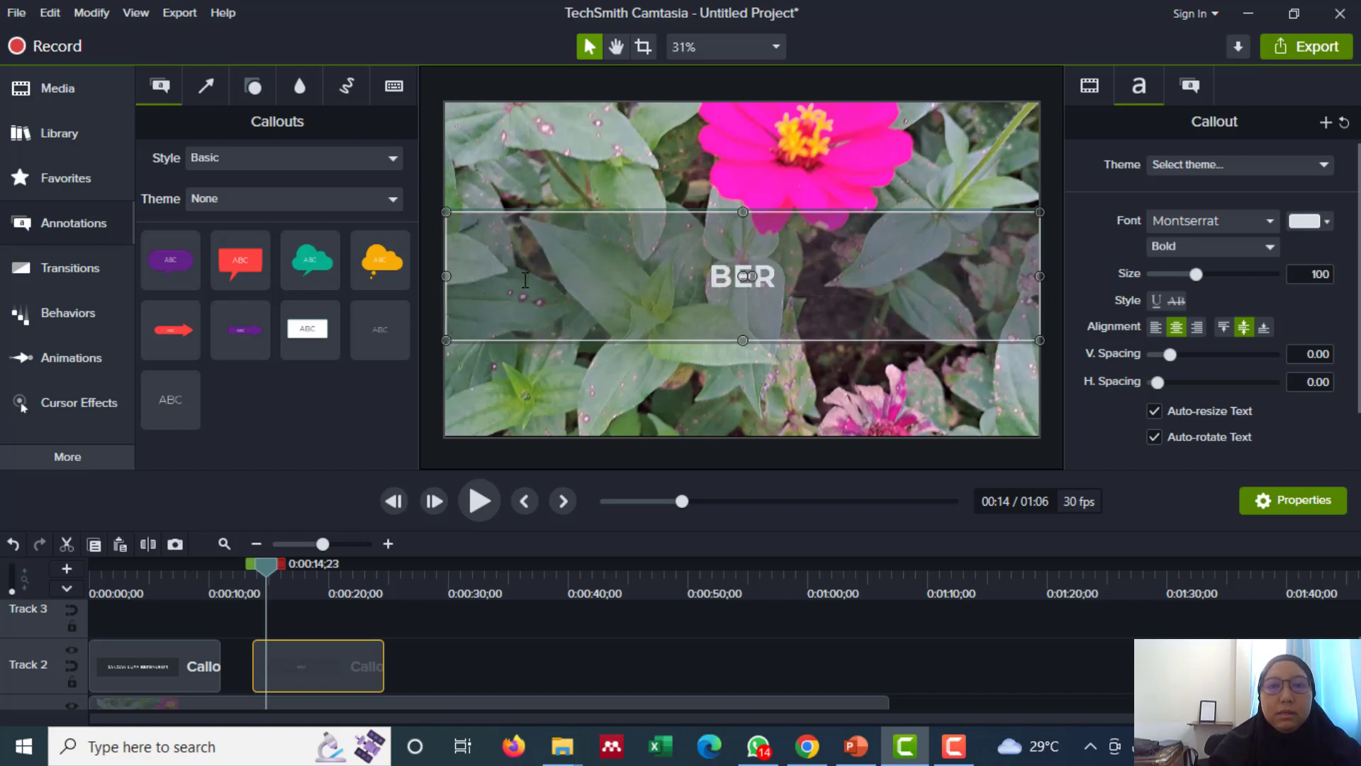
pyautogui.write('SYUKUR M')
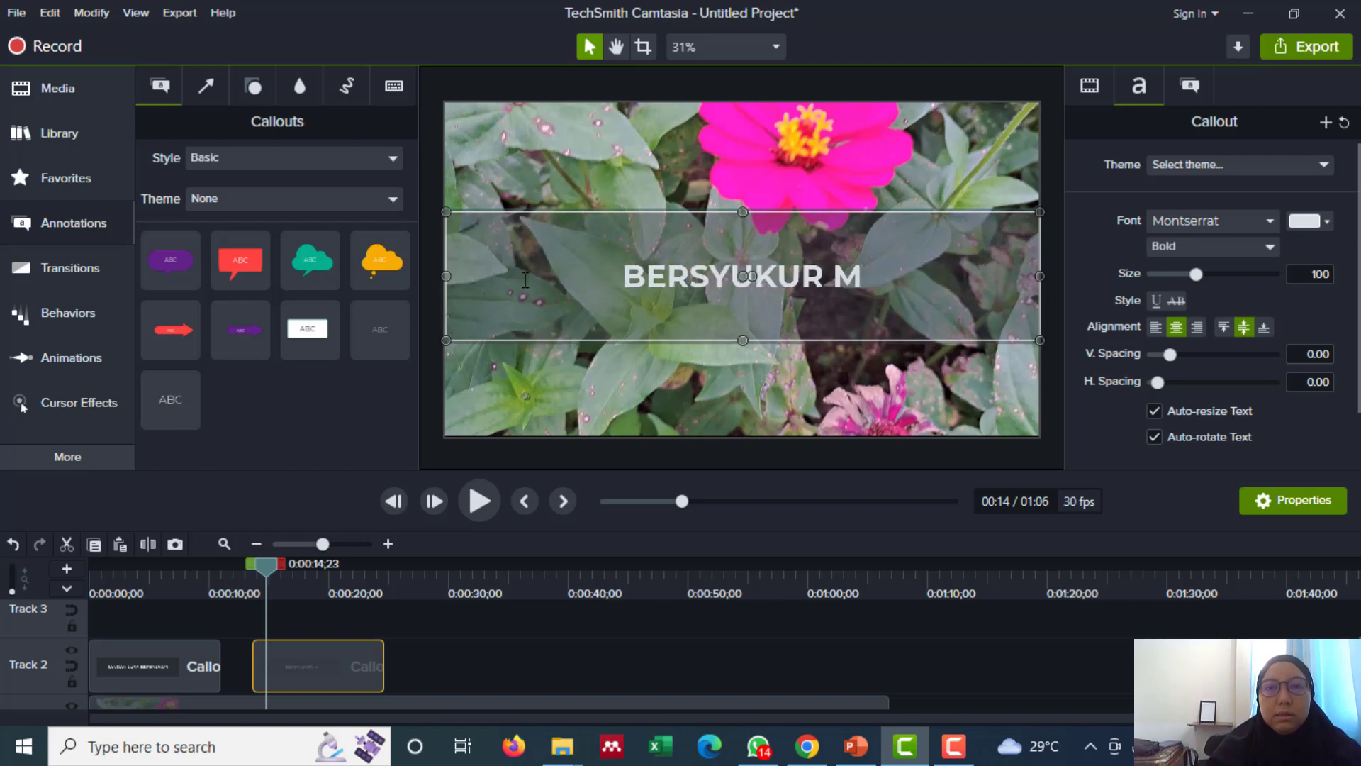
pyautogui.write('EMBUAT NIKMAT')
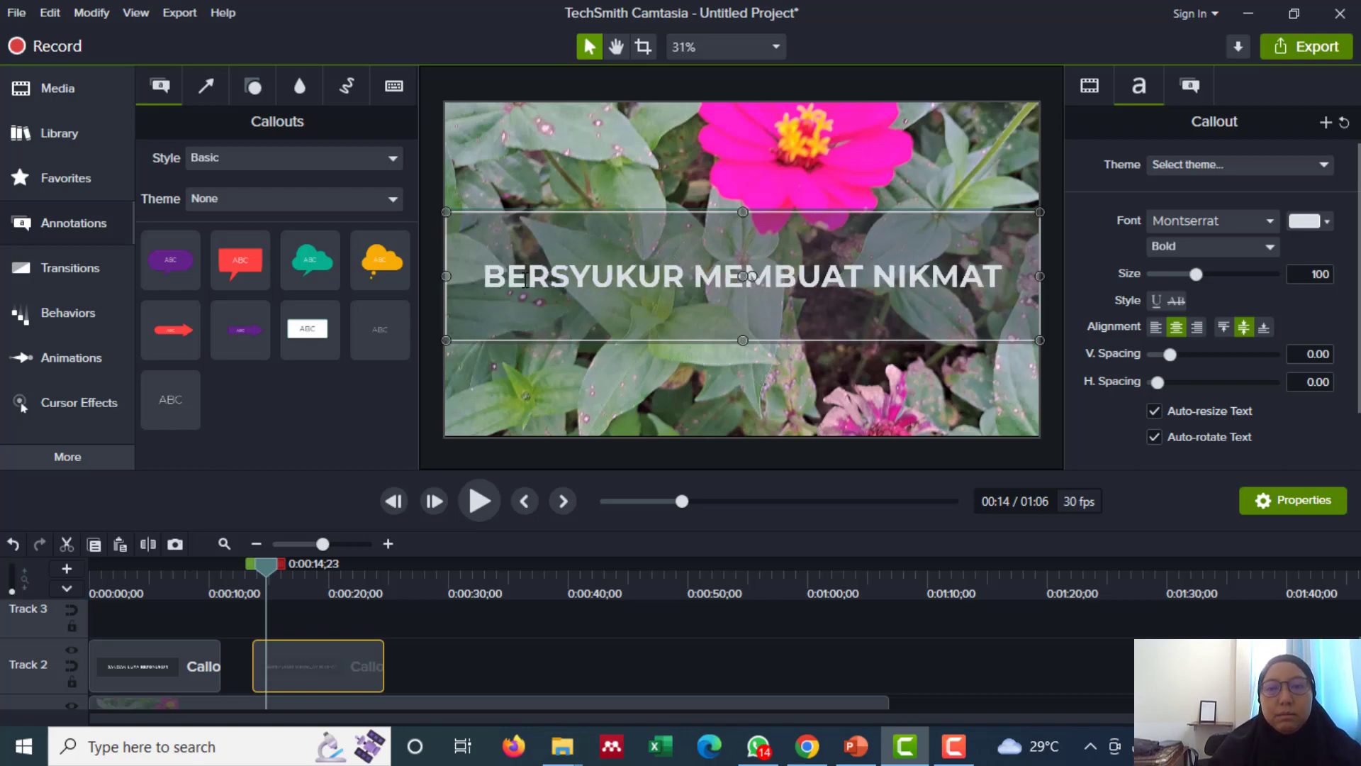
pyautogui.write(' HIDUP')
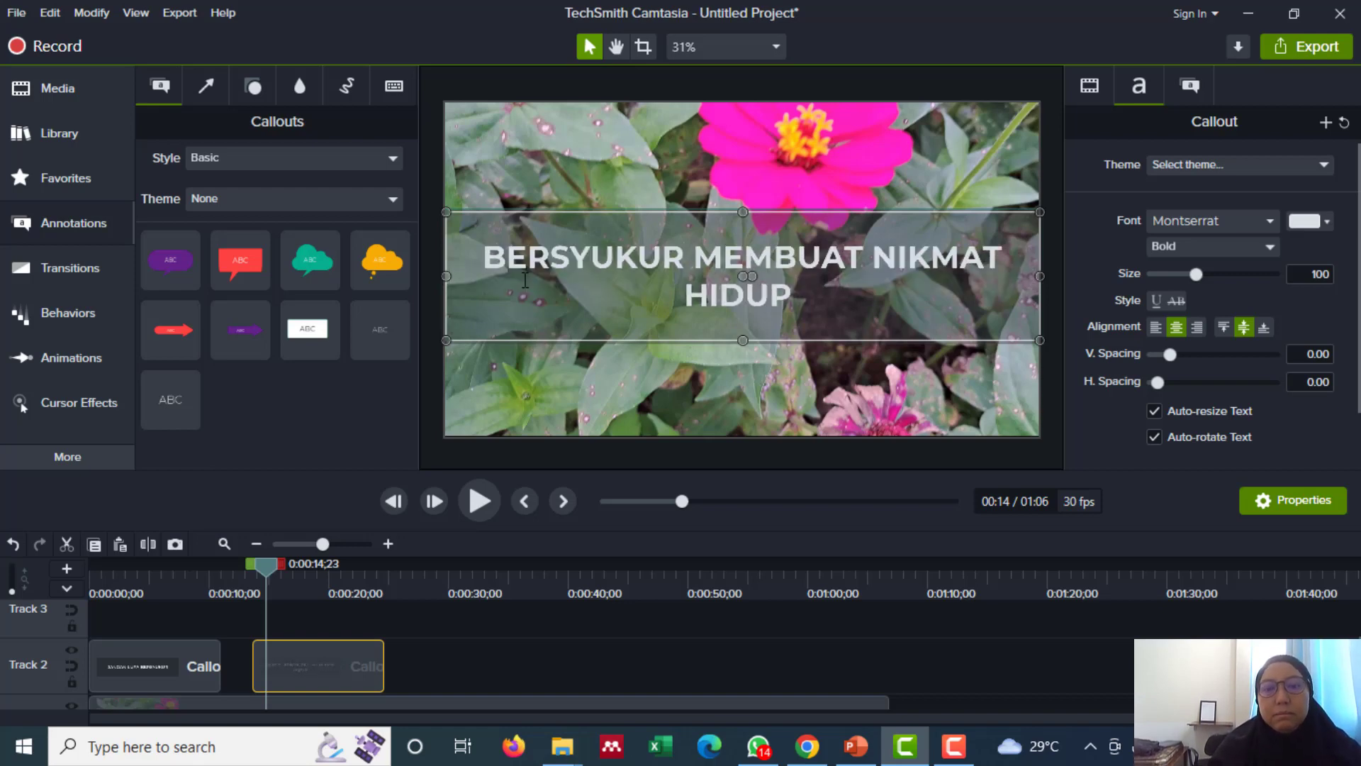
pyautogui.press('BackSpace')
pyautogui.press('BackSpace')
pyautogui.press('BackSpace')
pyautogui.press('BackSpace')
pyautogui.press('BackSpace')
pyautogui.press('BackSpace')
pyautogui.press('BackSpace')
pyautogui.press('BackSpace')
pyautogui.press('BackSpace')
pyautogui.press('BackSpace')
pyautogui.press('BackSpace')
pyautogui.press('BackSpace')
pyautogui.press('BackSpace')
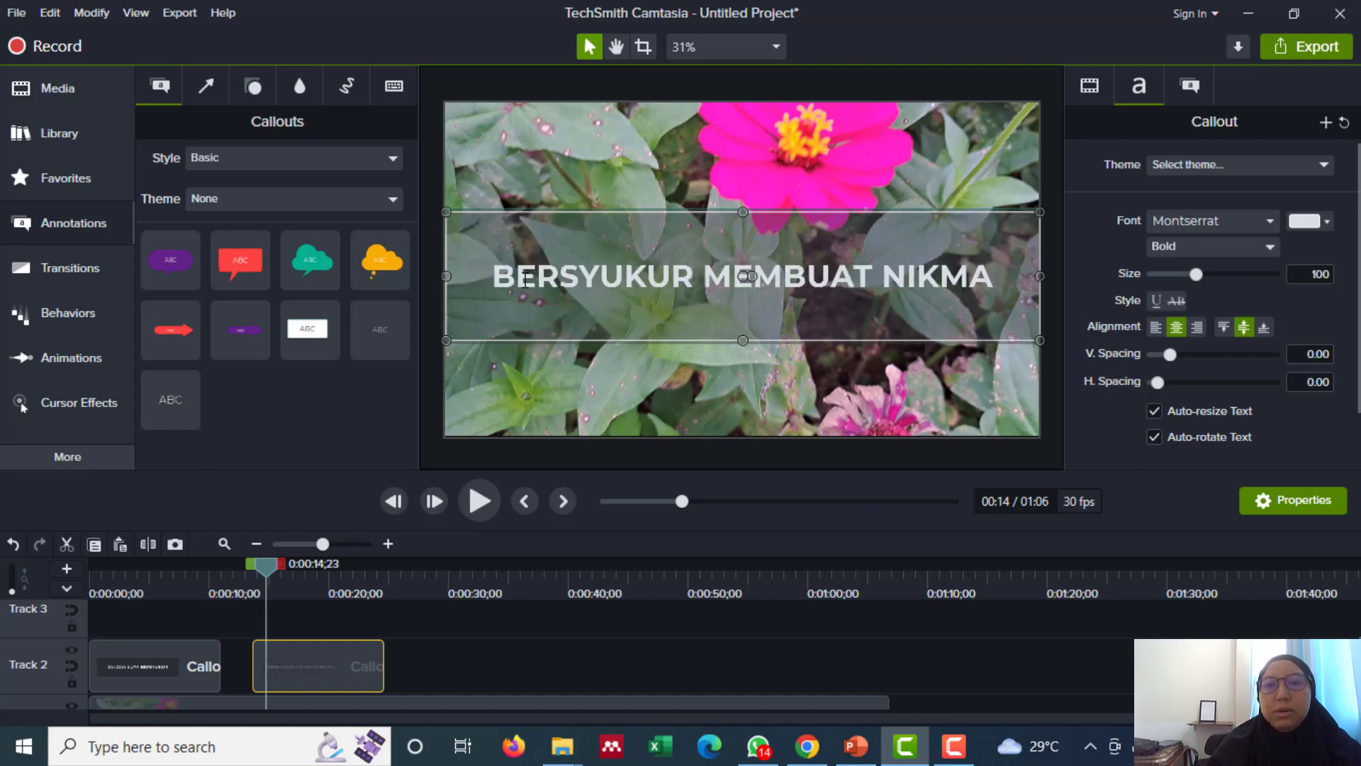
pyautogui.press('BackSpace')
pyautogui.write('T ')
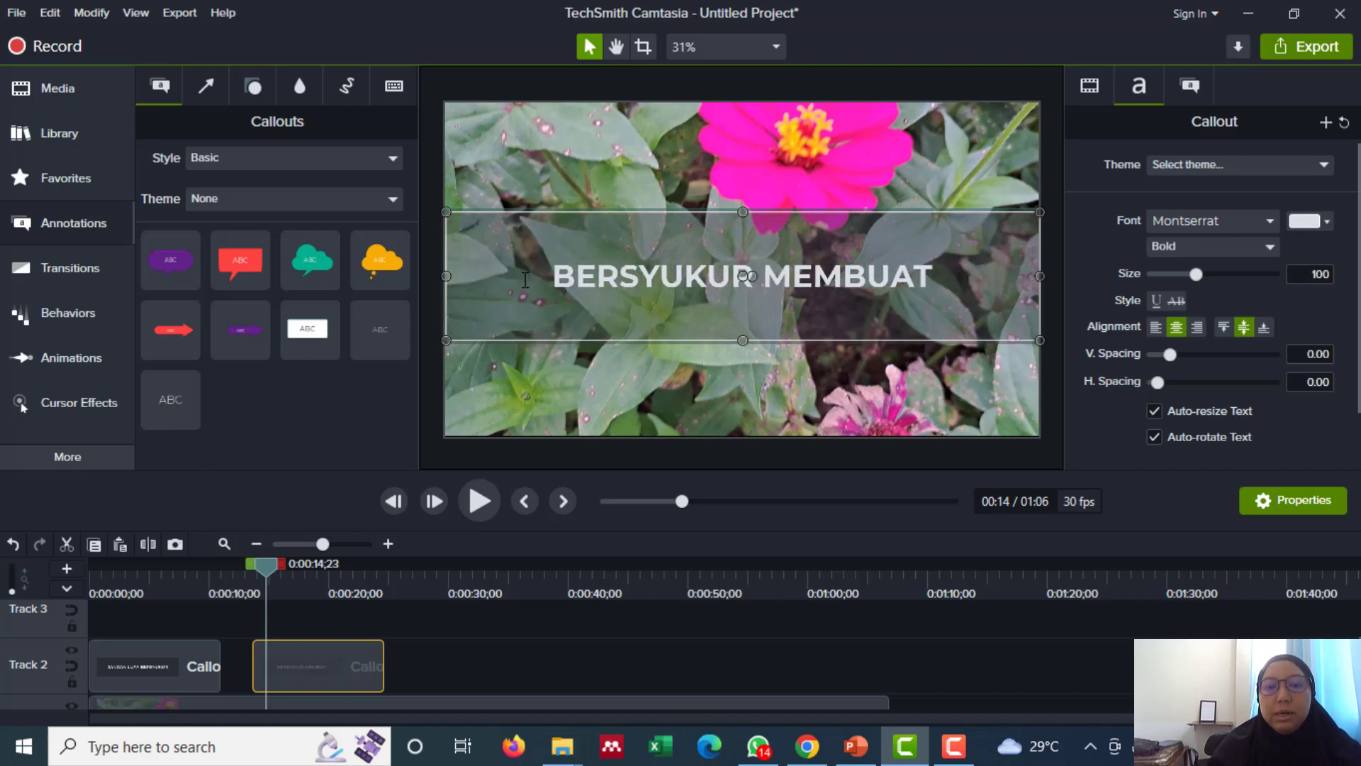
pyautogui.write('N')
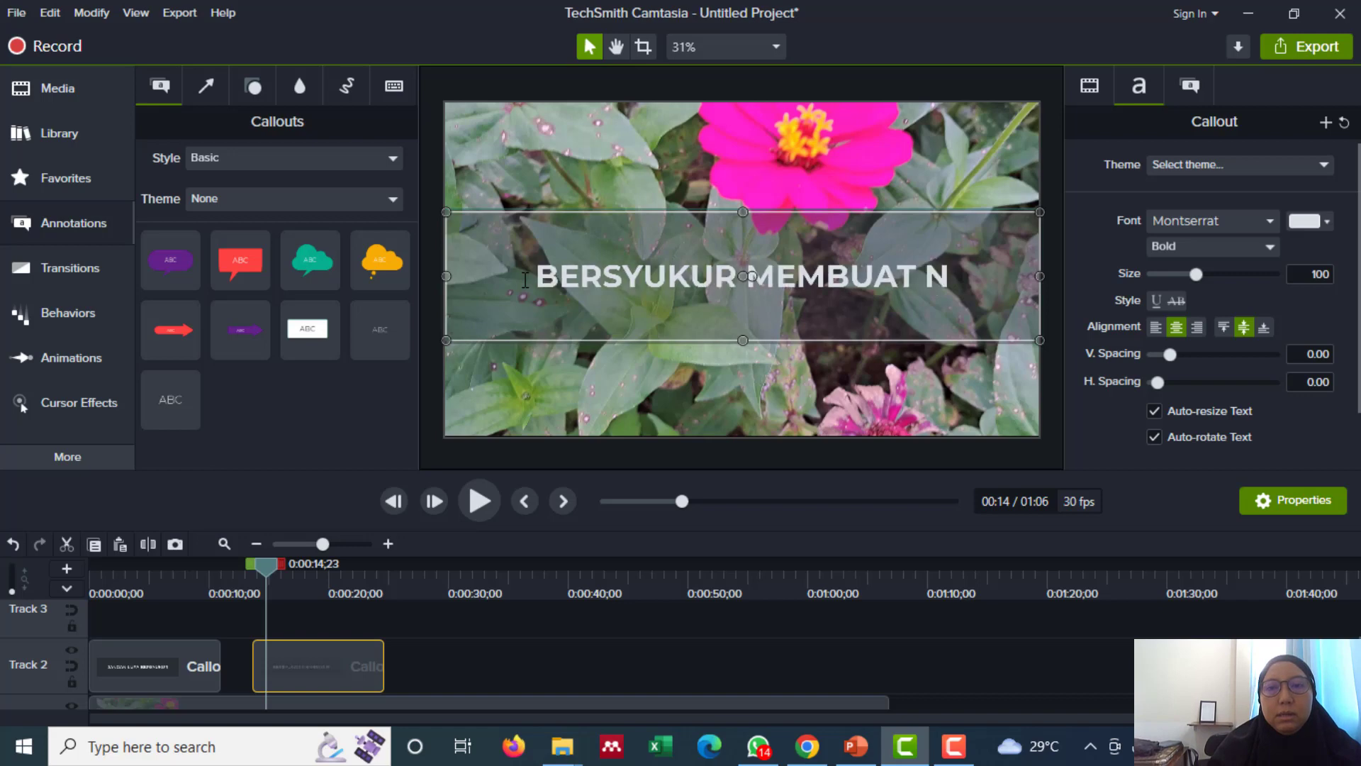
pyautogui.write('IKMAT HIDU')
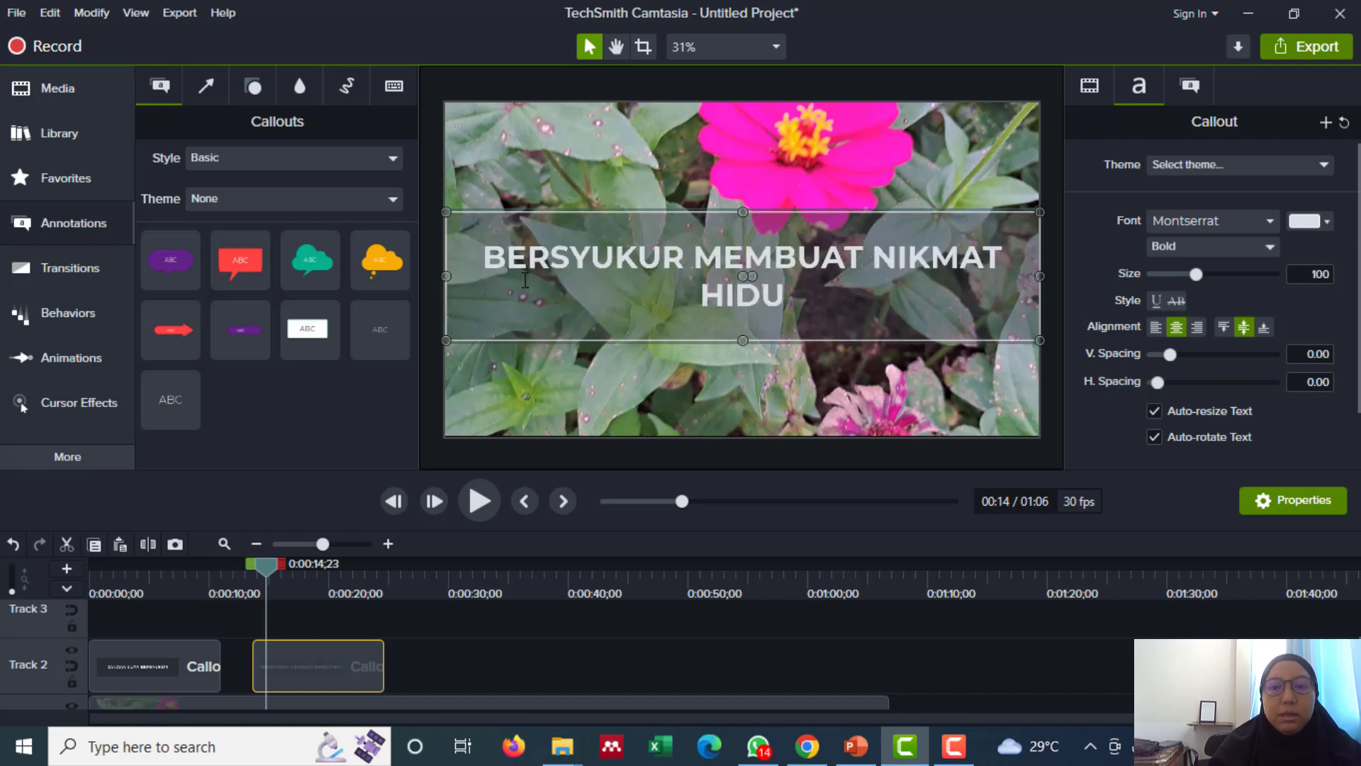
pyautogui.write('P BERTAMBAH')
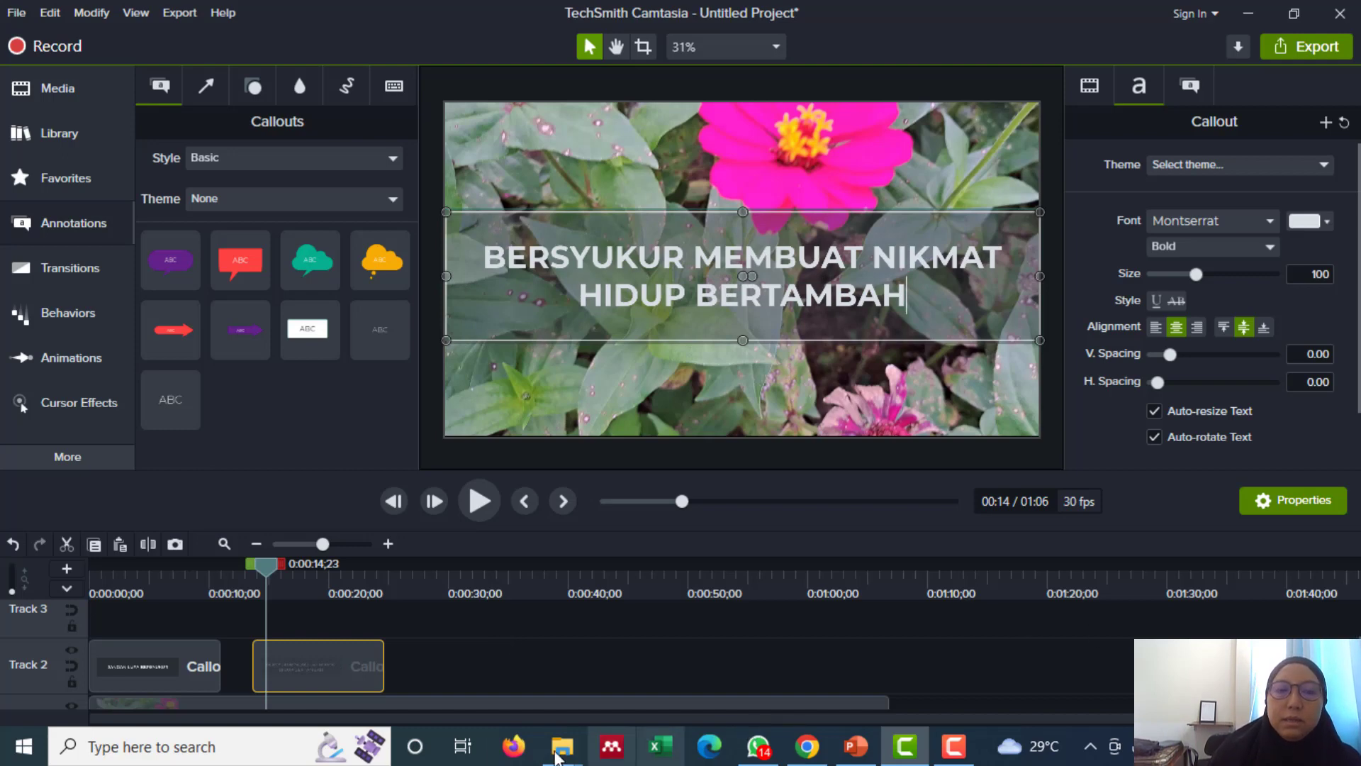
pyautogui.click(528, 650)
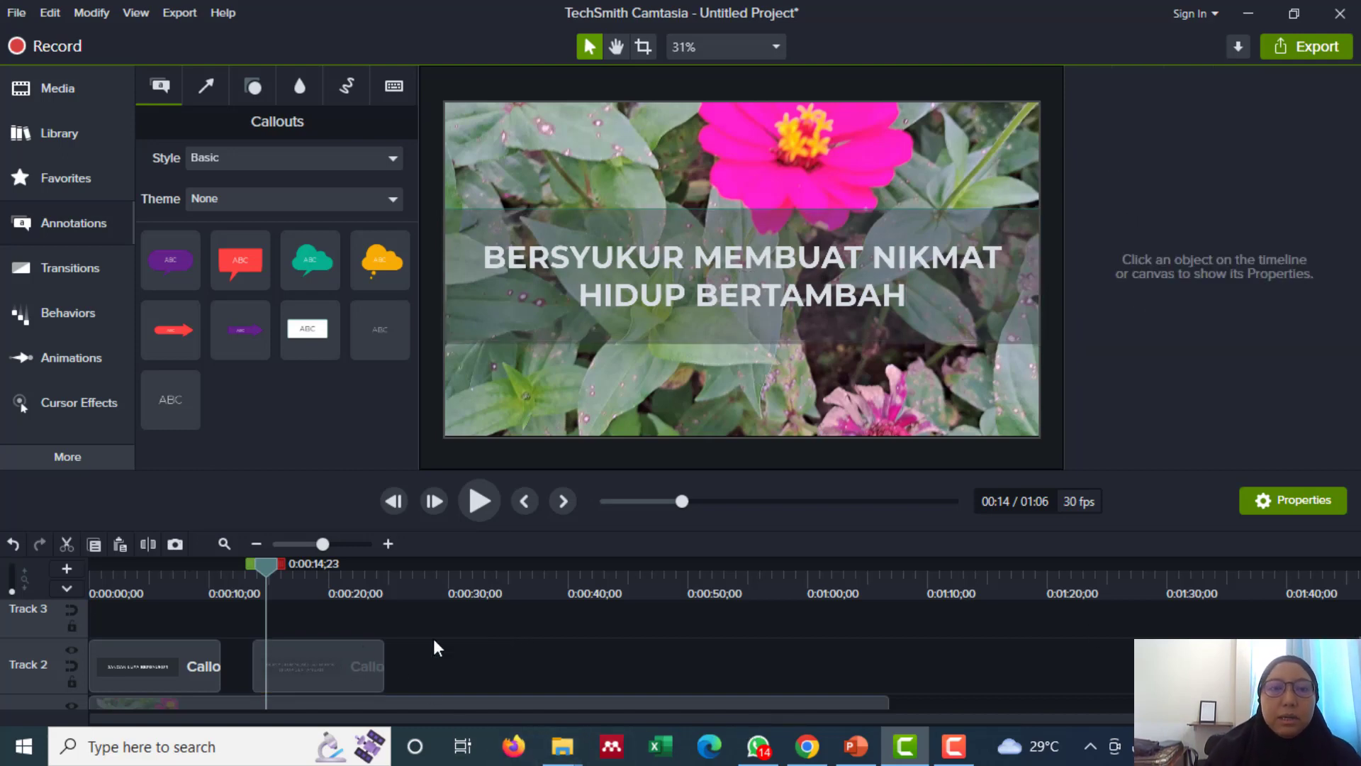
# - Move the second callout to start at about 20 seconds and extend the first callout to end at 0:00:14;23
pyautogui.moveTo(340, 655); pyautogui.dragTo(418, 656)
pyautogui.click(211, 670)
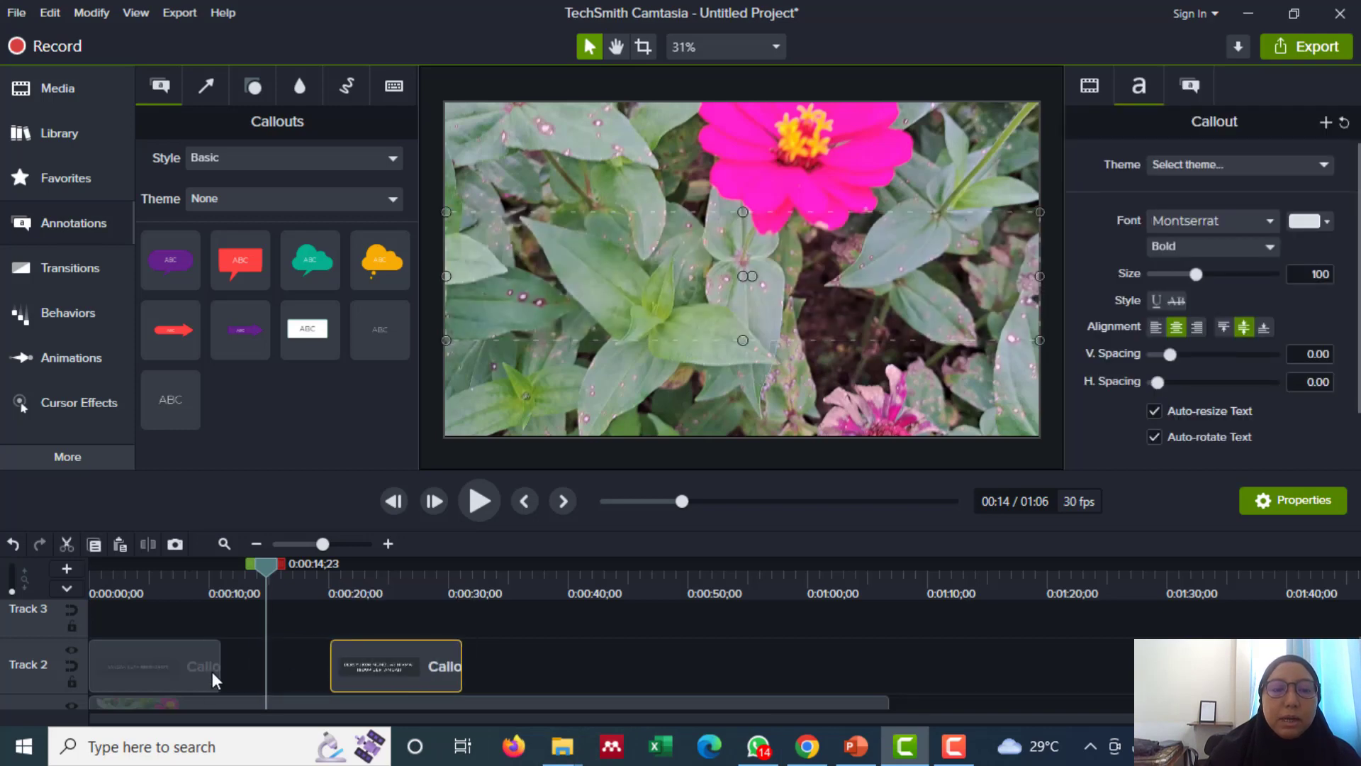
pyautogui.moveTo(218, 667); pyautogui.dragTo(265, 666)
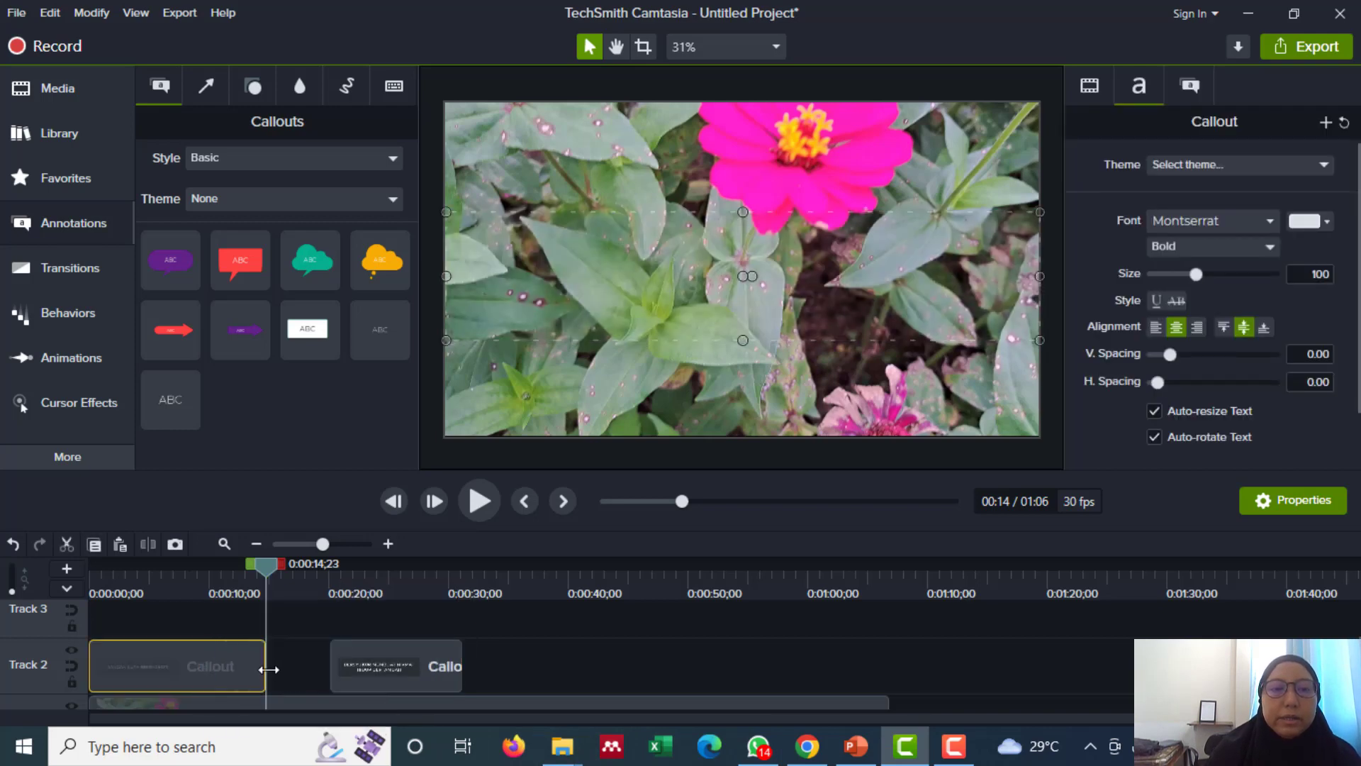
# - Extend the end of the second callout on Track 2 to about 38 seconds
pyautogui.moveTo(264, 566); pyautogui.dragTo(334, 598)
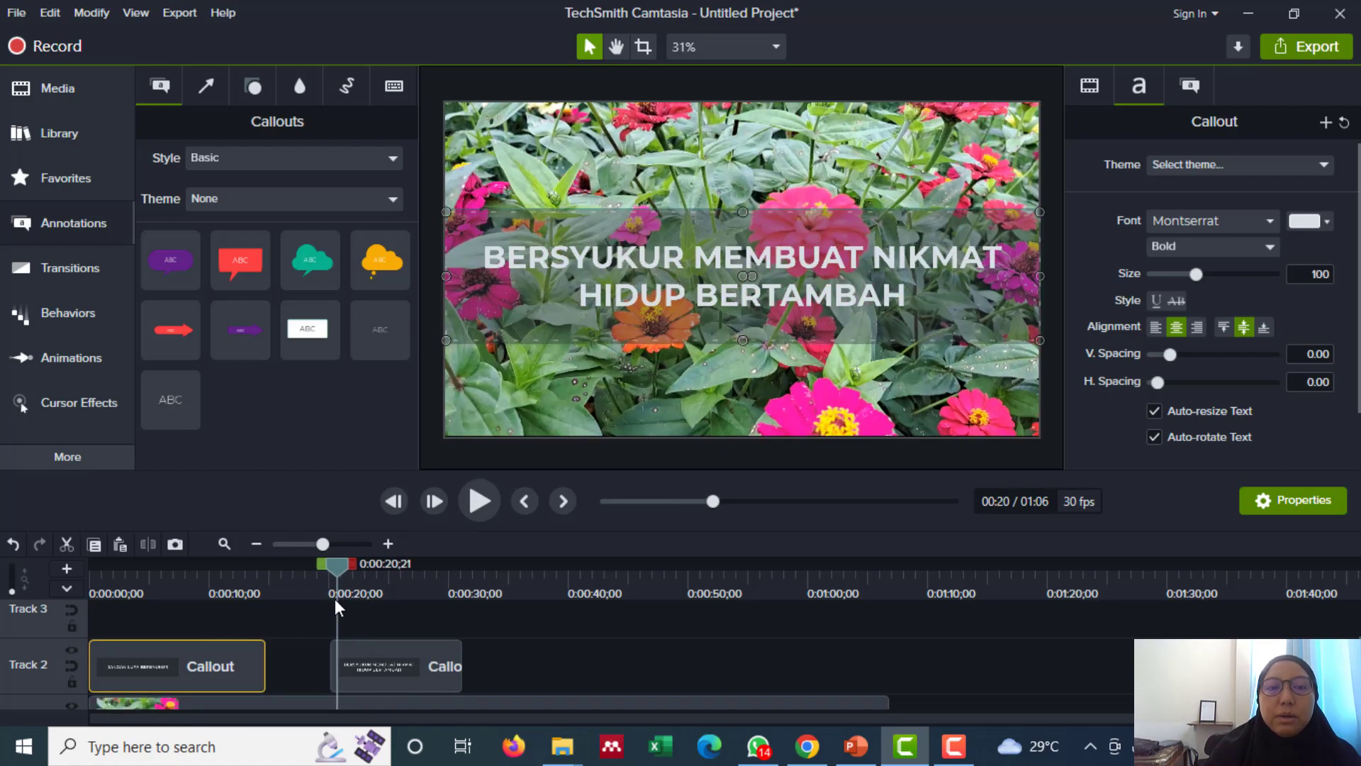
pyautogui.click(463, 663)
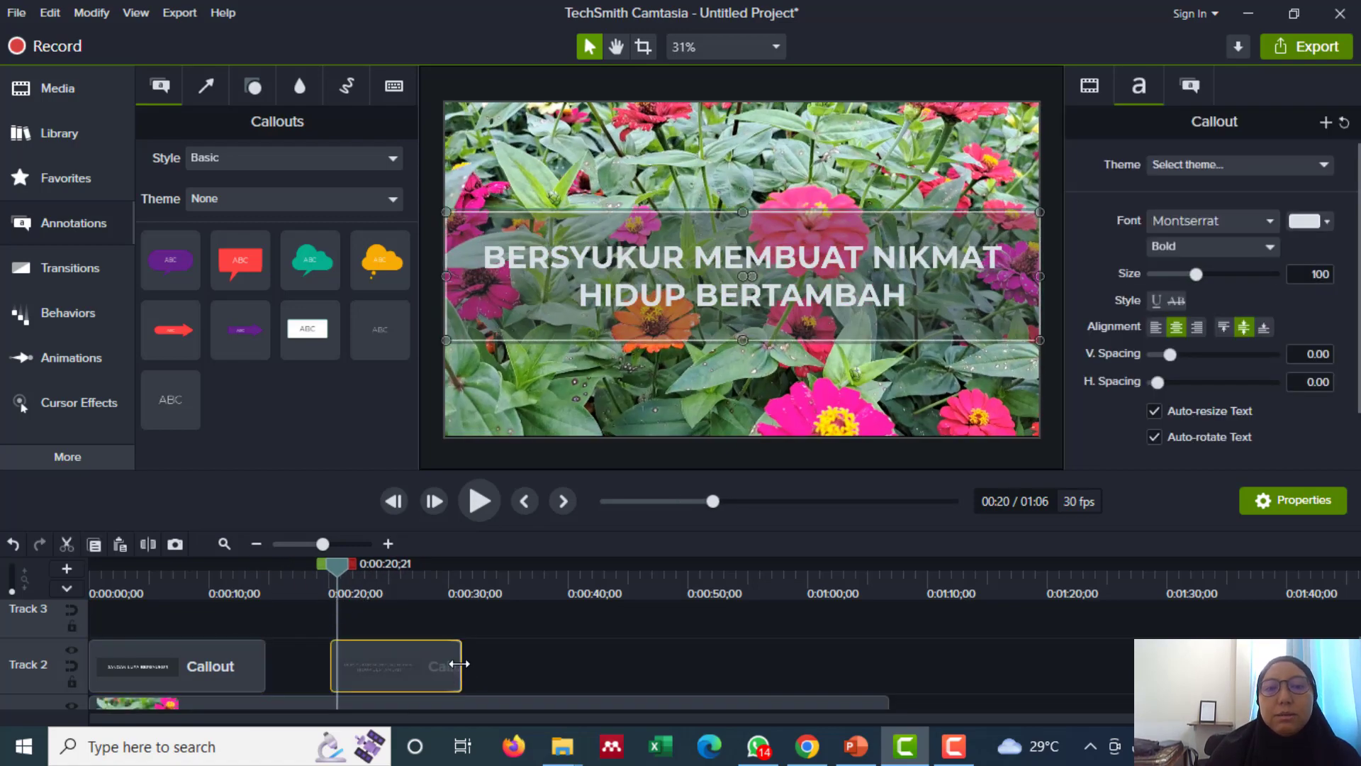
pyautogui.moveTo(461, 667); pyautogui.dragTo(545, 671)
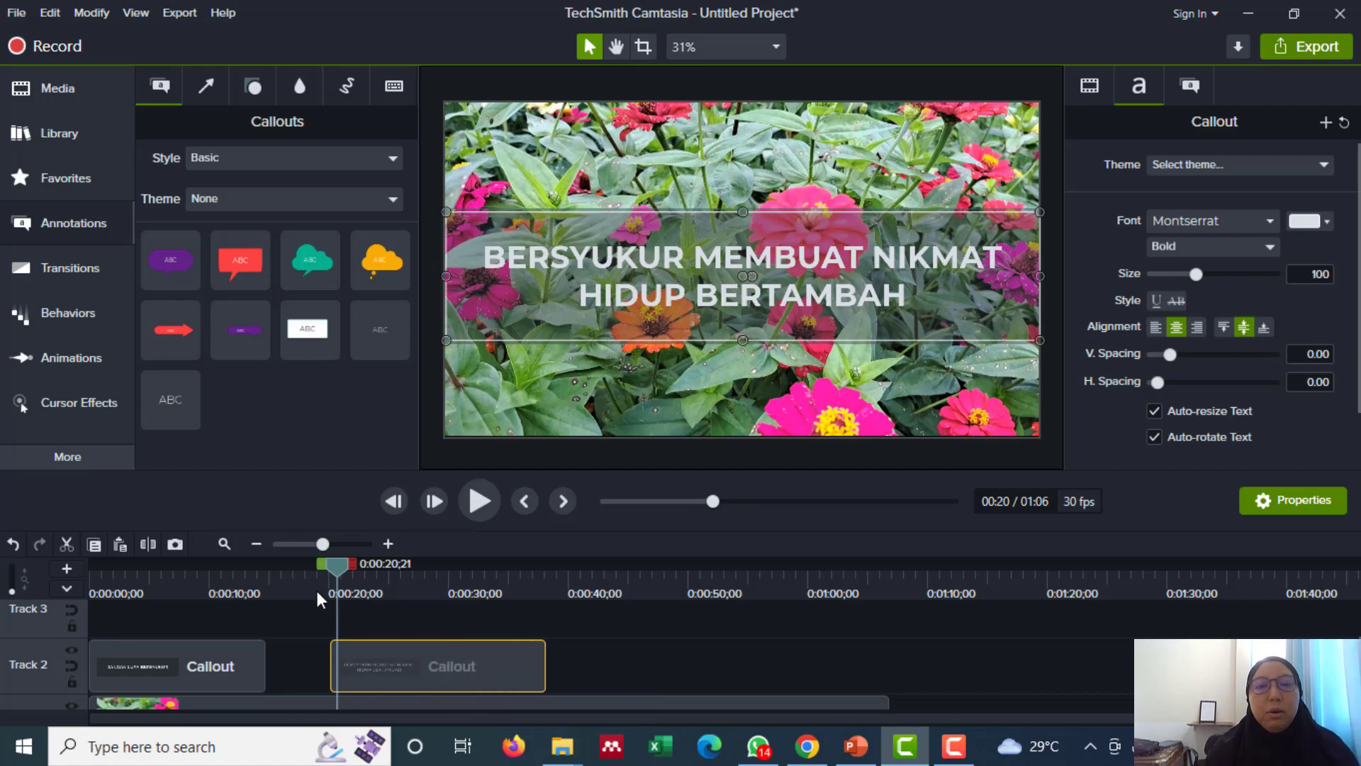
# - Paste a third callout onto Track 2, starting at 0:00:43;23
pyautogui.moveTo(355, 568); pyautogui.dragTo(611, 608)
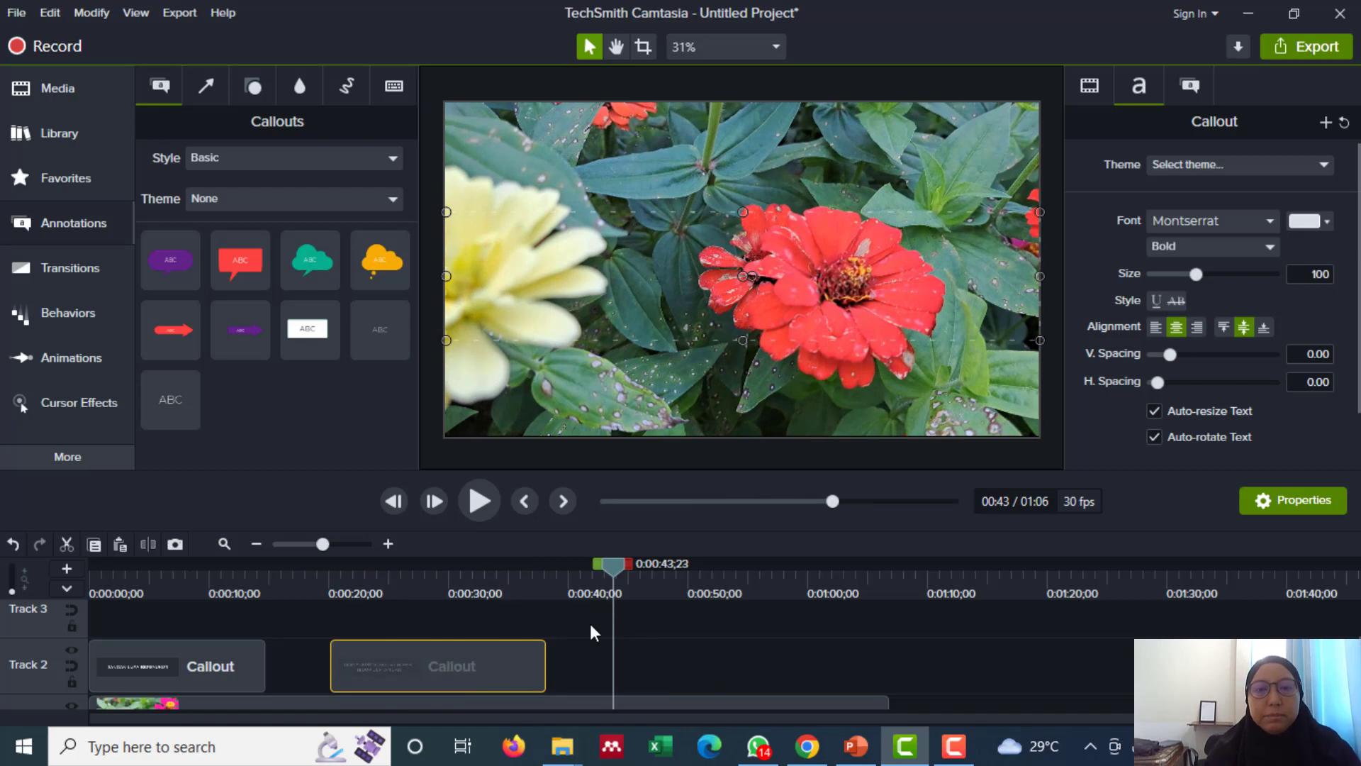
pyautogui.click(628, 653)
pyautogui.hotkey('ctrl', 'v')
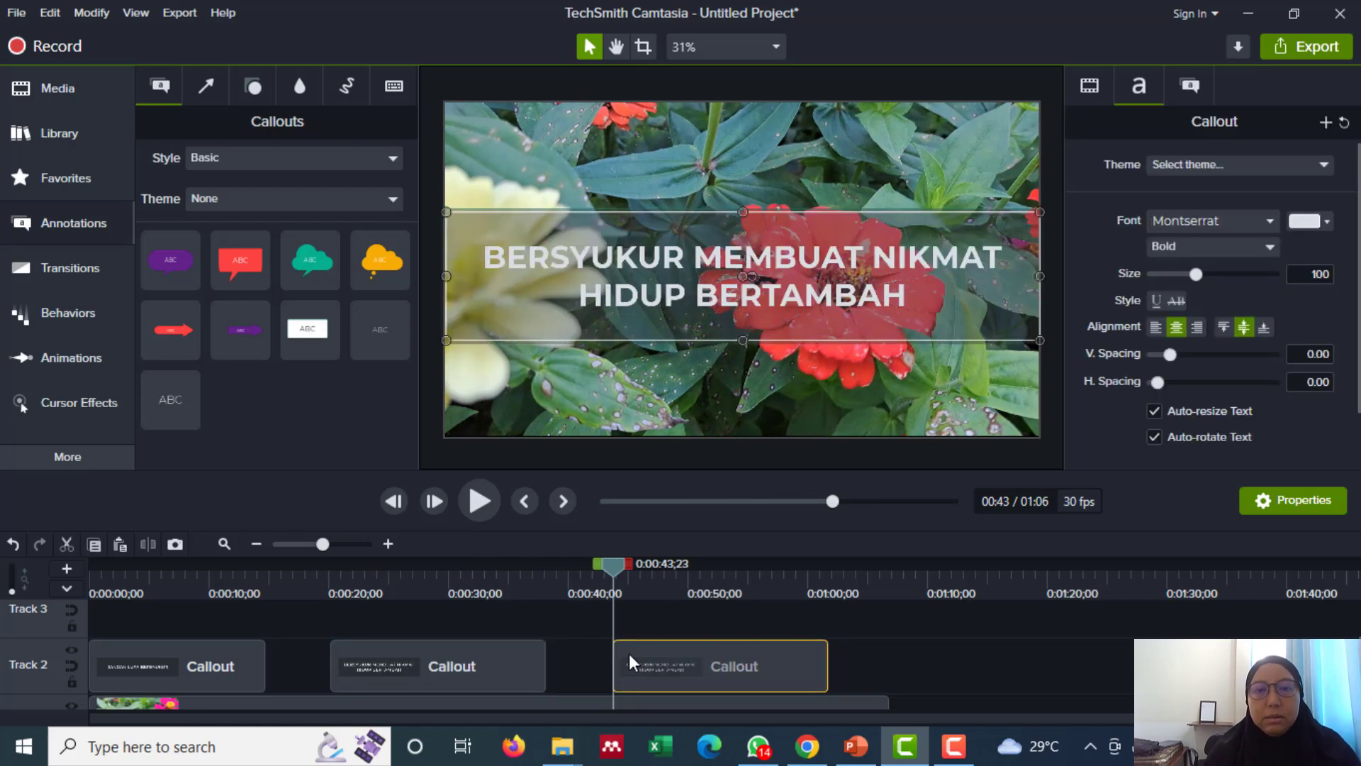
# - Change the third callout's text to "BERSYUKUR AKAN HAL-HAL KECIL"
pyautogui.doubleClick(658, 296)
pyautogui.click(898, 293)
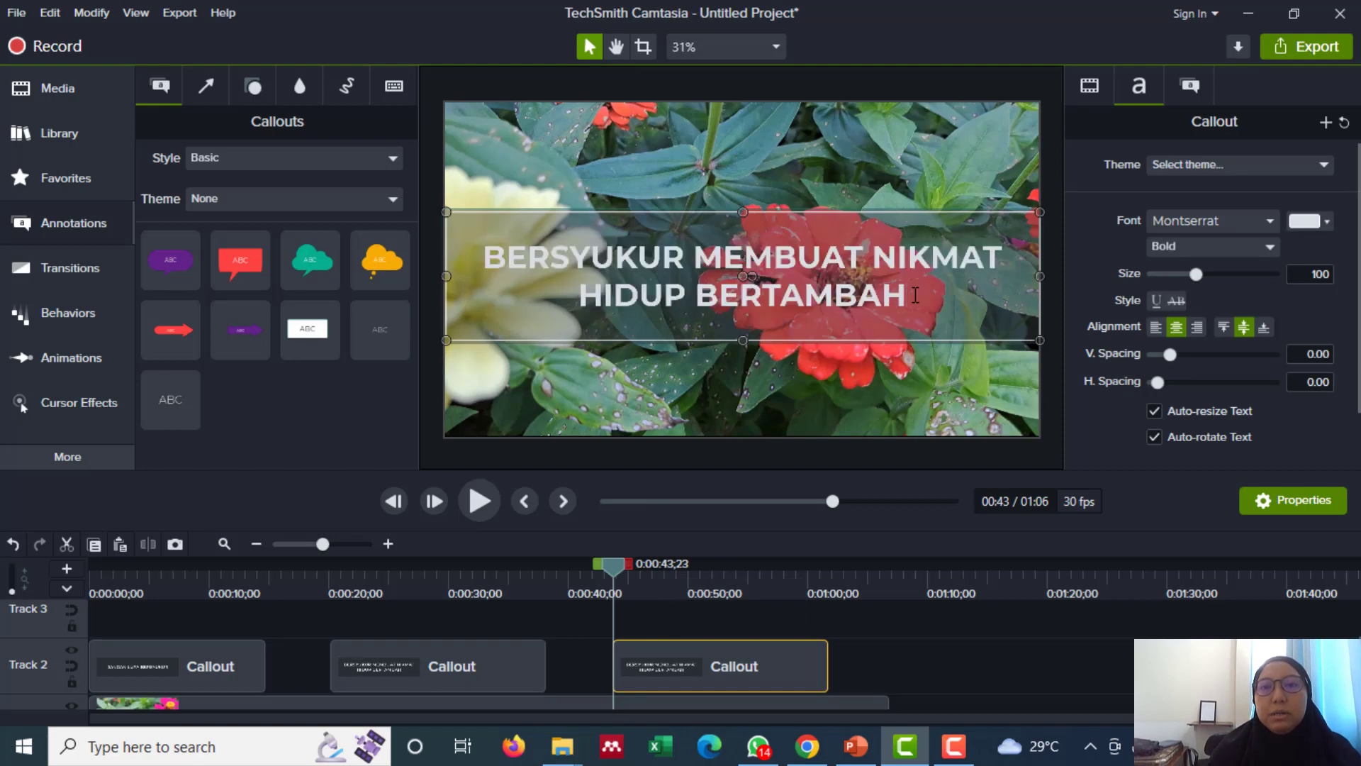
pyautogui.moveTo(913, 295); pyautogui.dragTo(764, 256)
pyautogui.press('BackSpace')
pyautogui.press('BackSpace')
pyautogui.press('BackSpace')
pyautogui.press('BackSpace')
pyautogui.press('BackSpace')
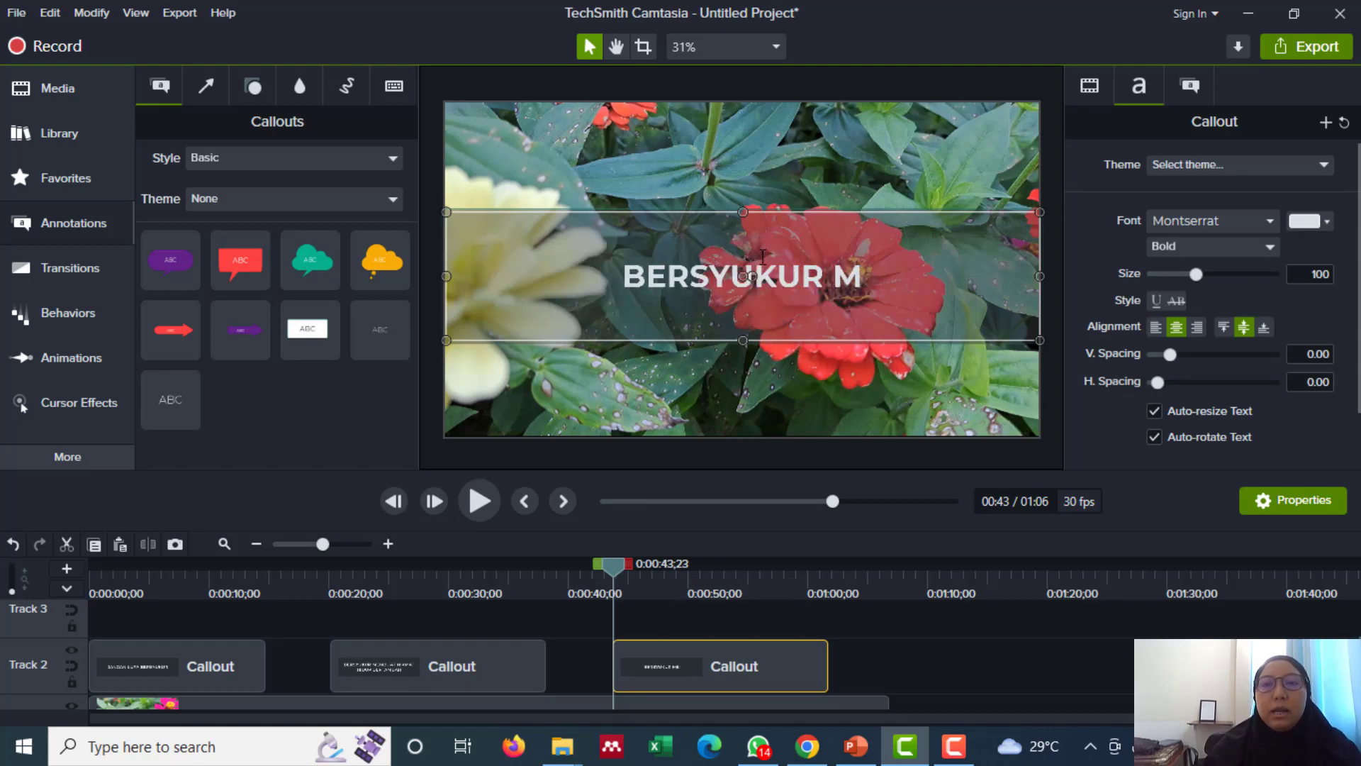
pyautogui.write('AKAN')
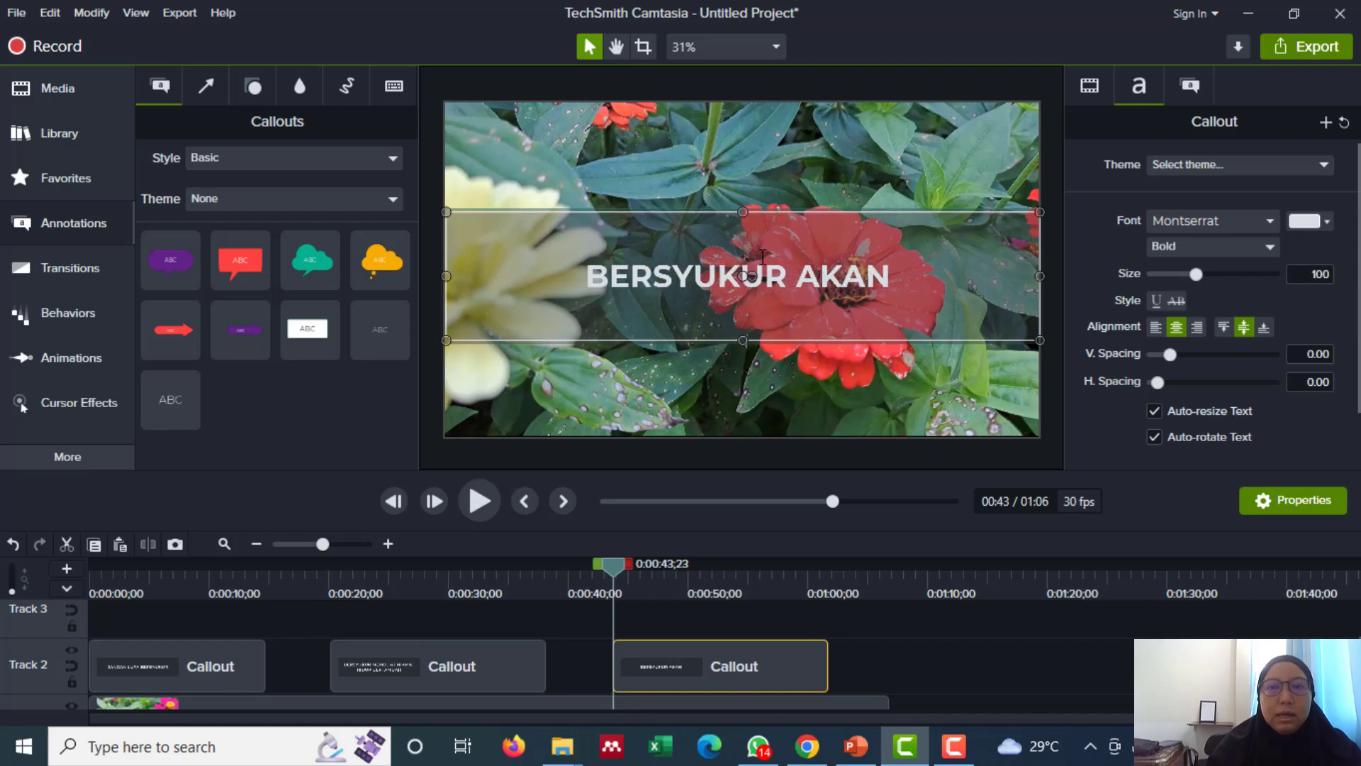
pyautogui.write(' HAL HAL_H')
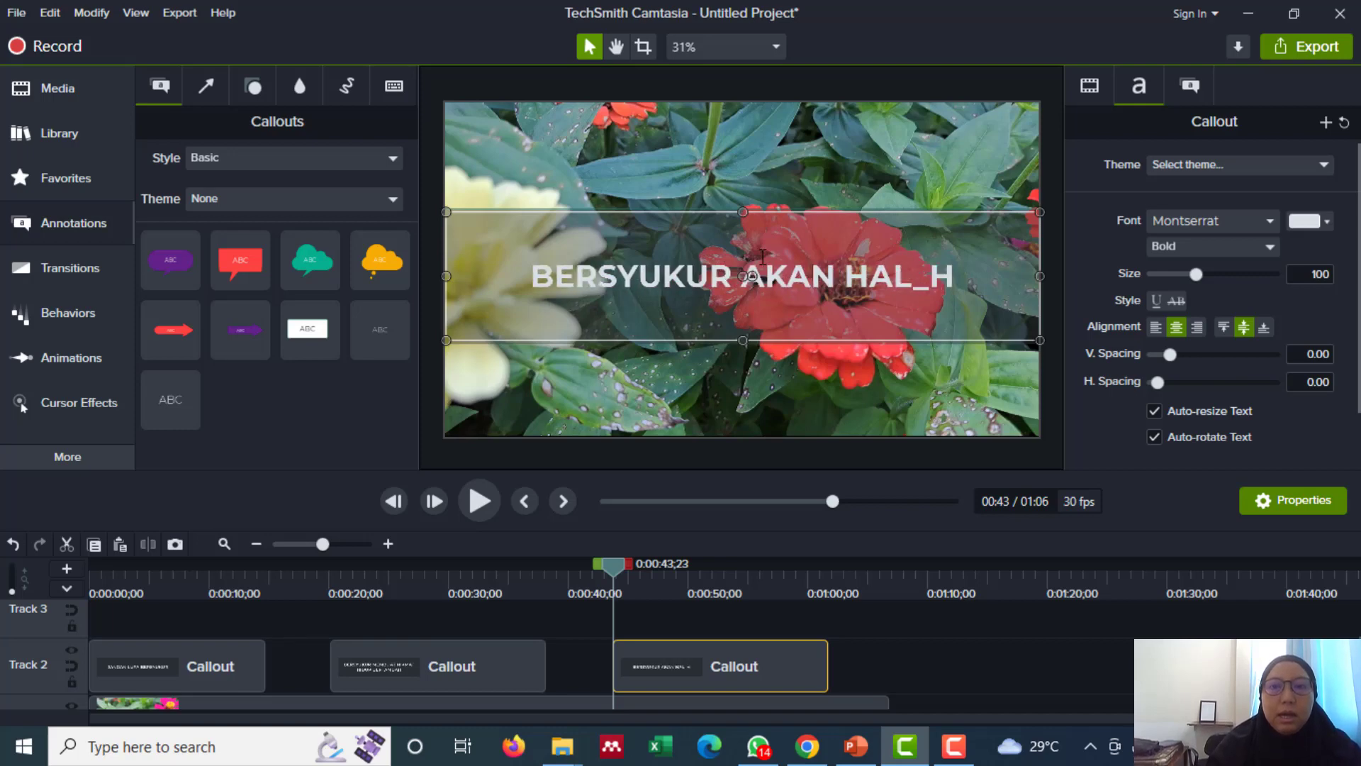
pyautogui.press('BackSpace')
pyautogui.press('BackSpace')
pyautogui.write('-HA')
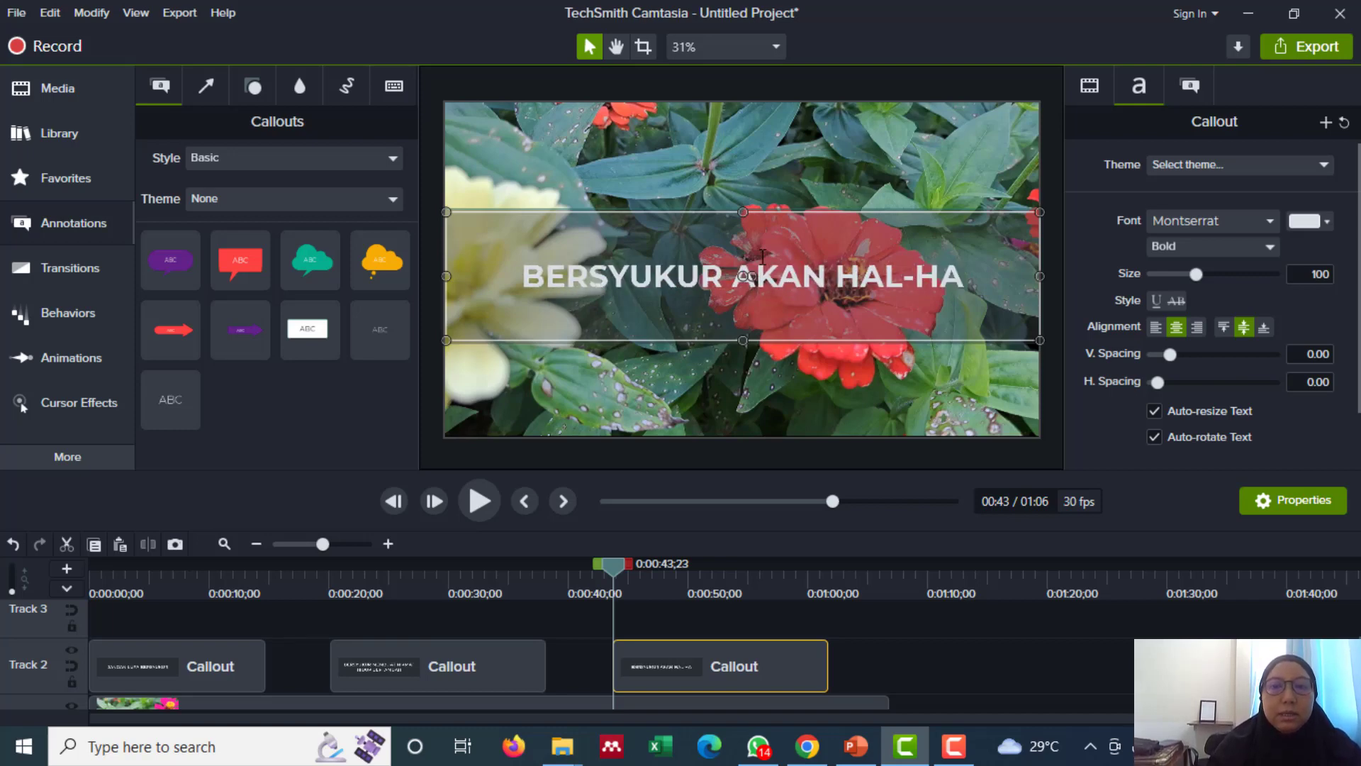
pyautogui.write('L KECIL')
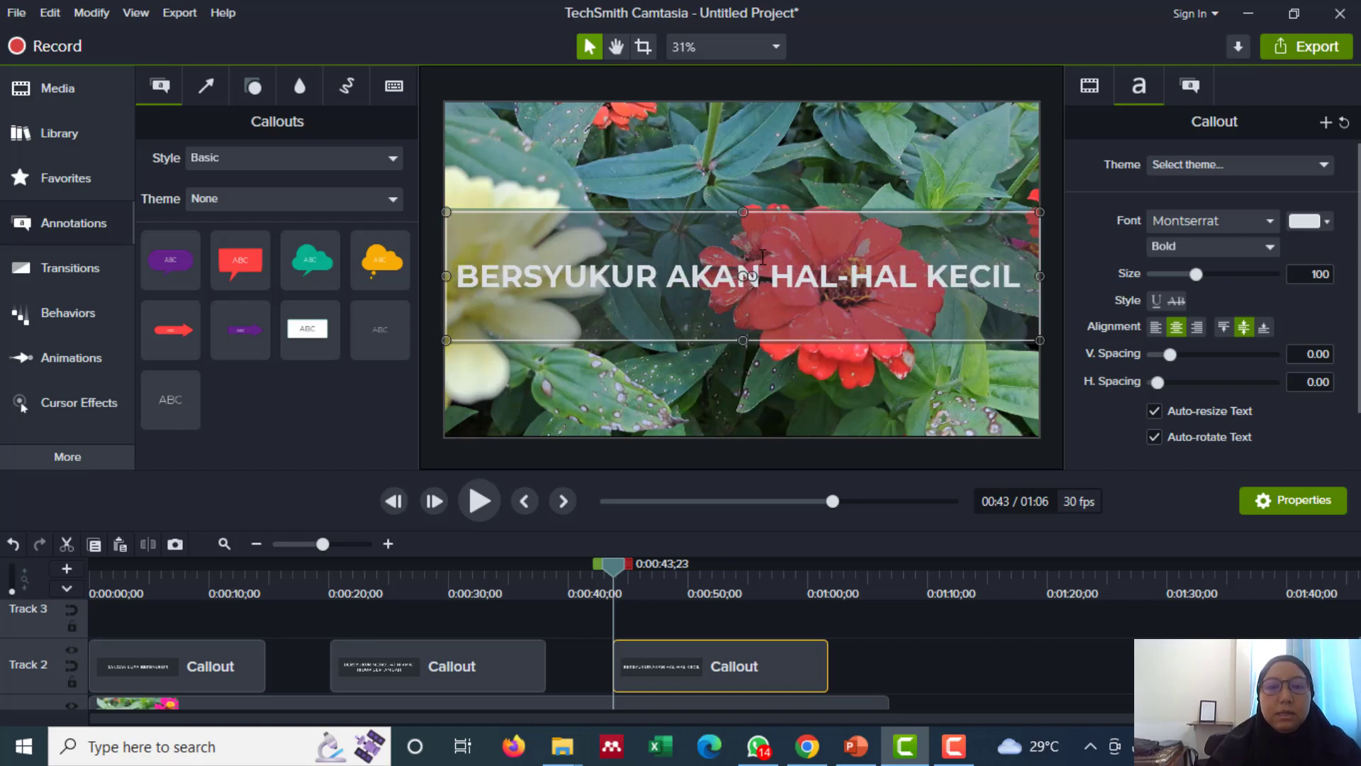
# - Break the third callout's text before "HAL-HAL", add a third line "DALAM HIDUP", and append "DAN BESAR" to the second line
pyautogui.press('Return')
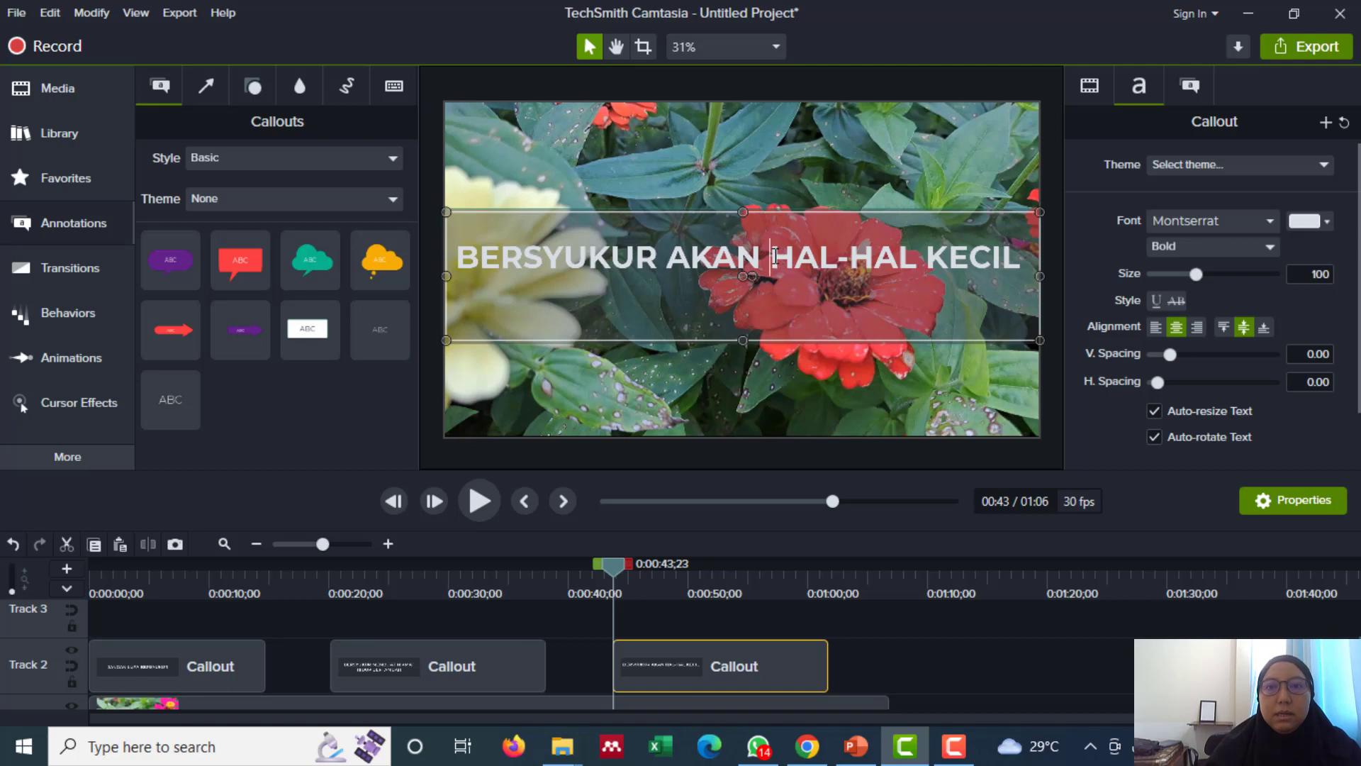
pyautogui.press('Return')
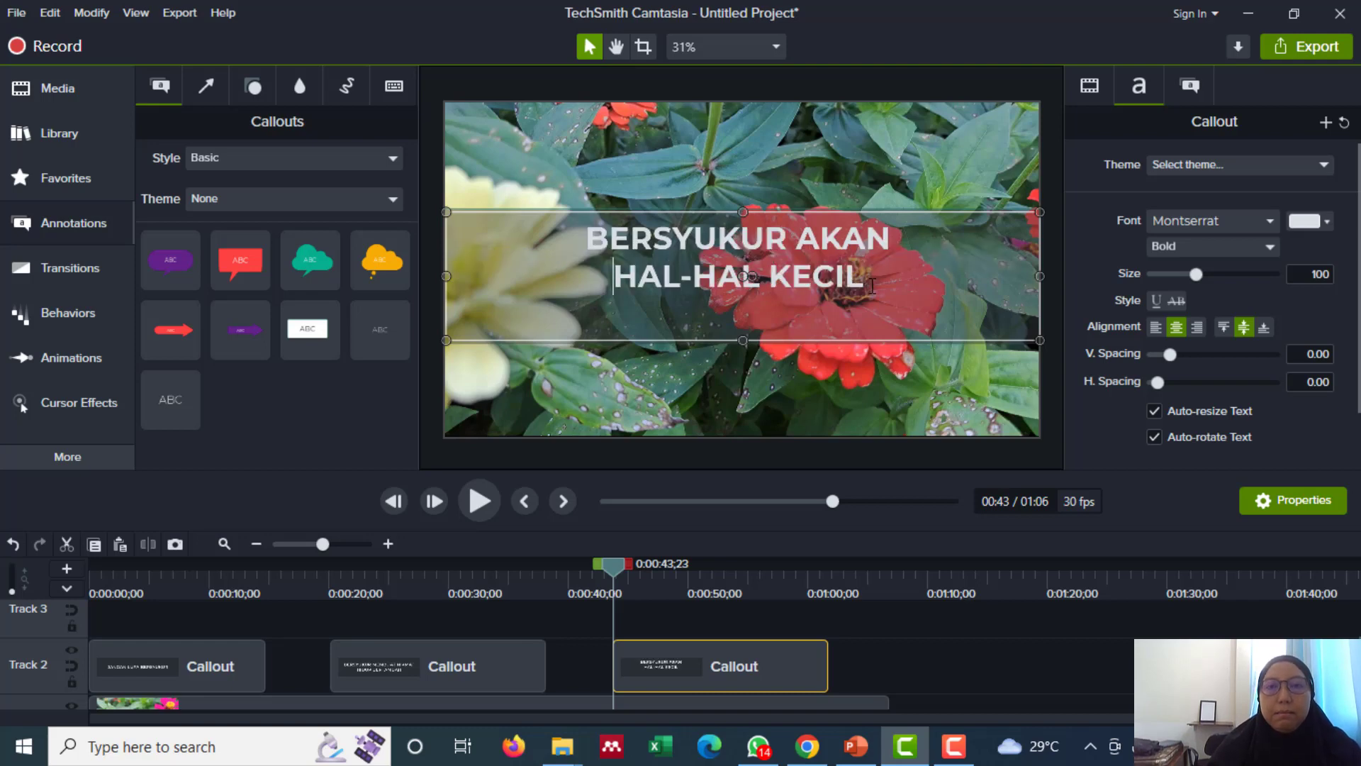
pyautogui.press('Return')
pyautogui.write('DAL')
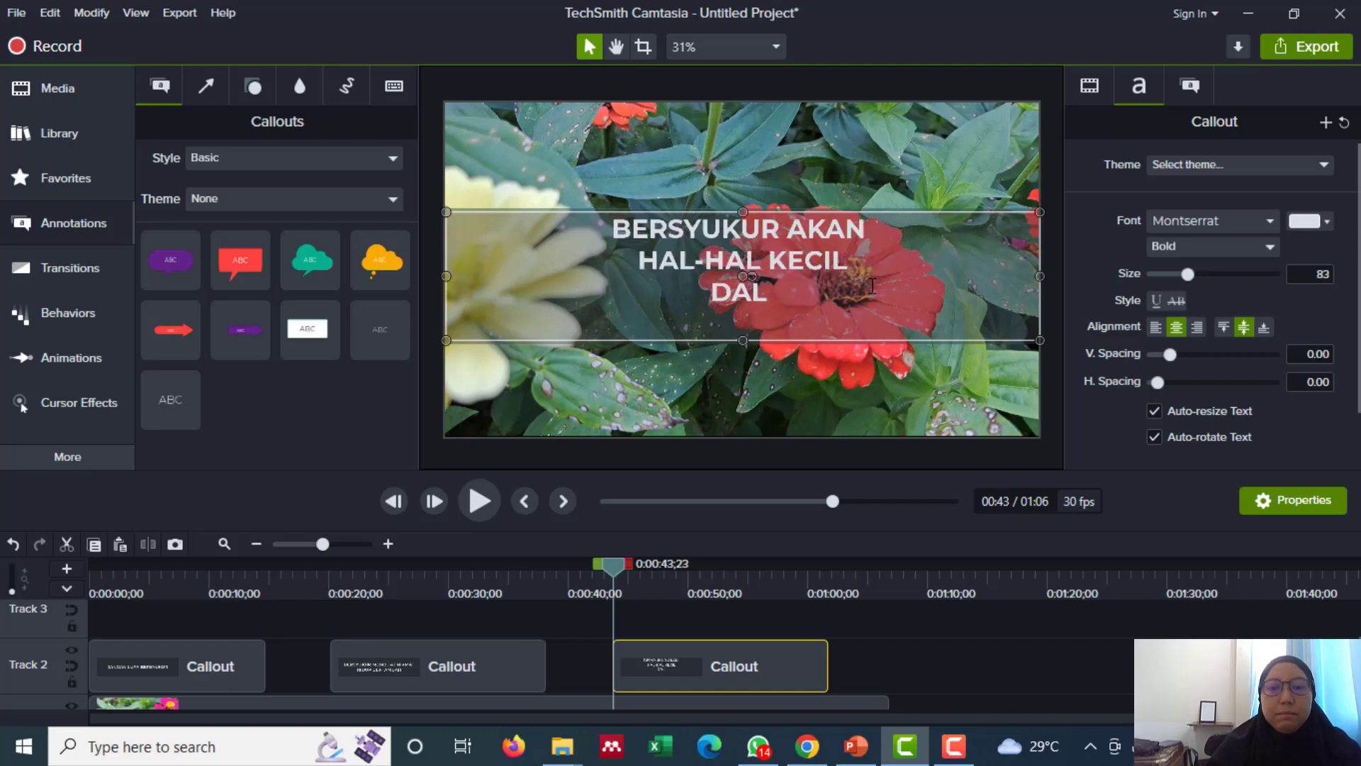
pyautogui.write('AM HIDUP')
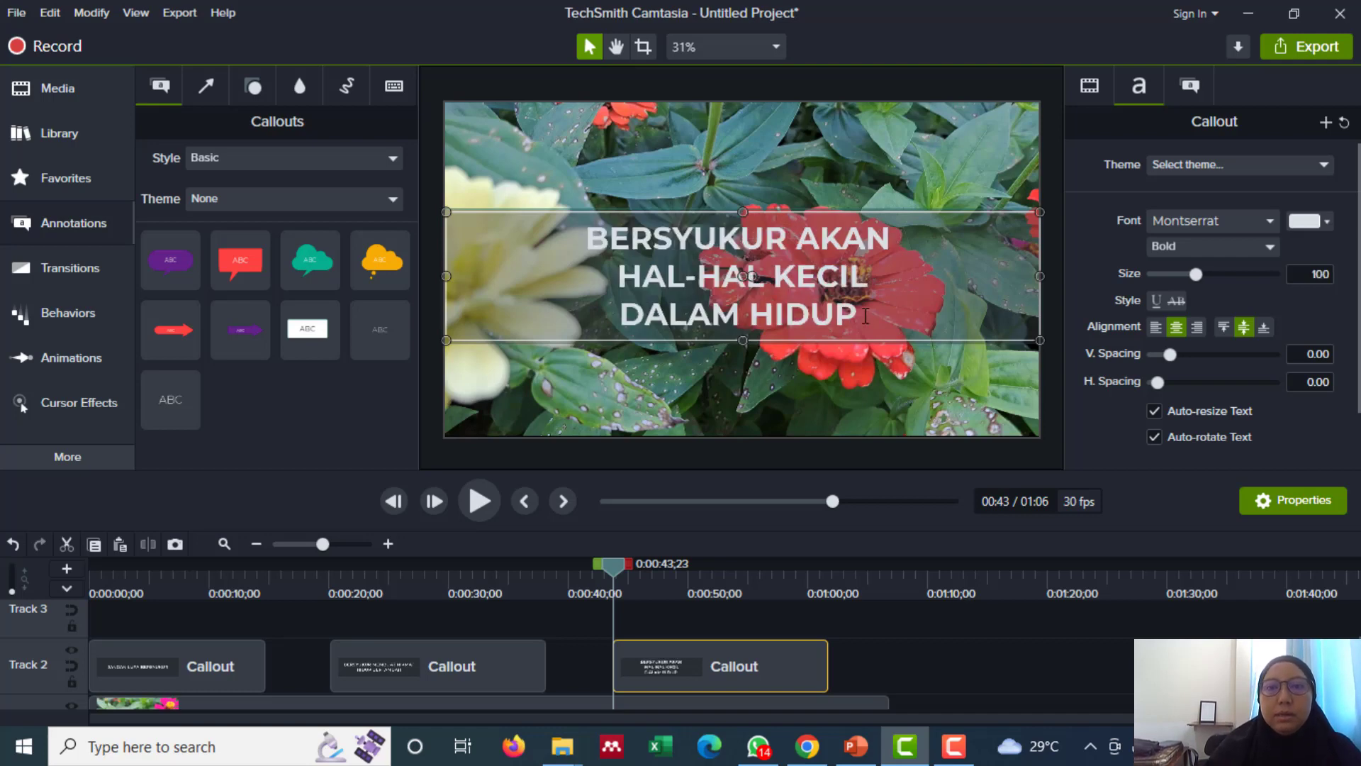
pyautogui.click(882, 278)
pyautogui.write('D')
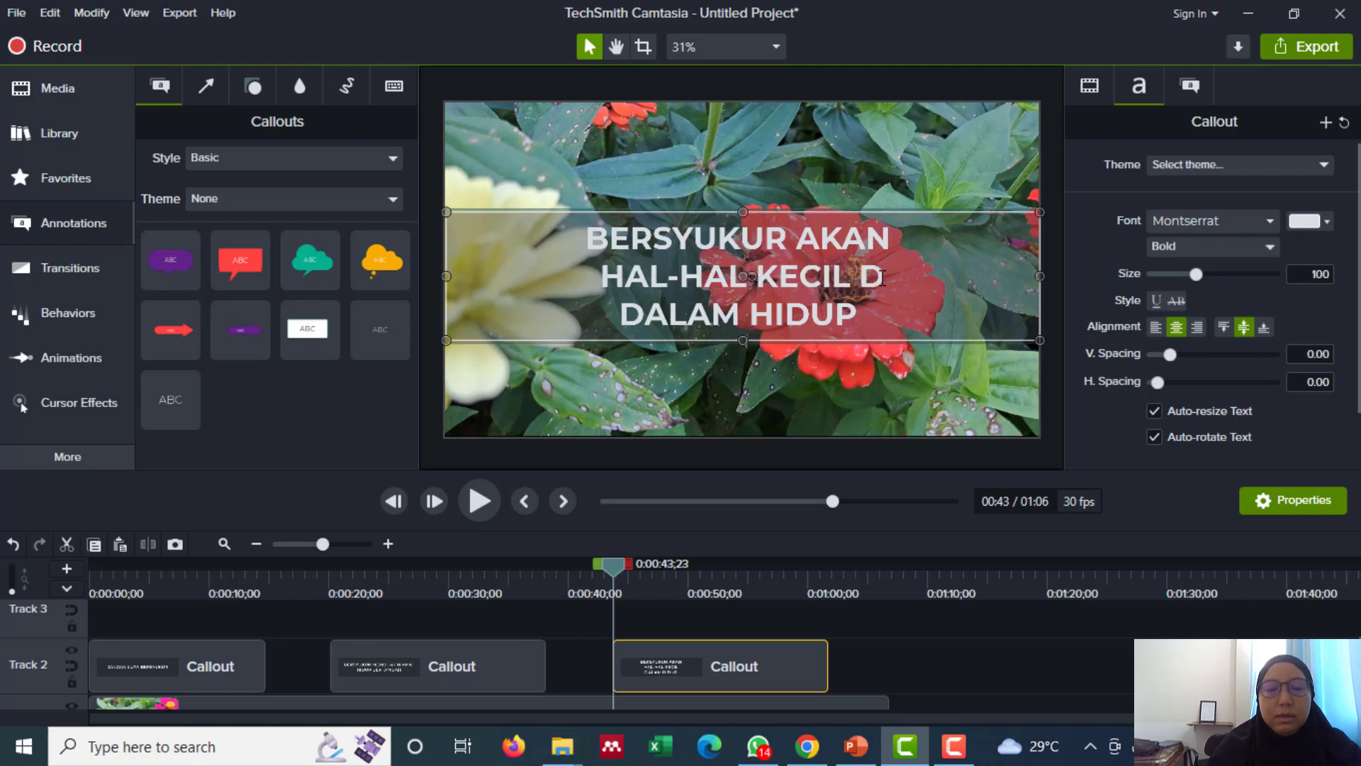
pyautogui.write('AN BESAR')
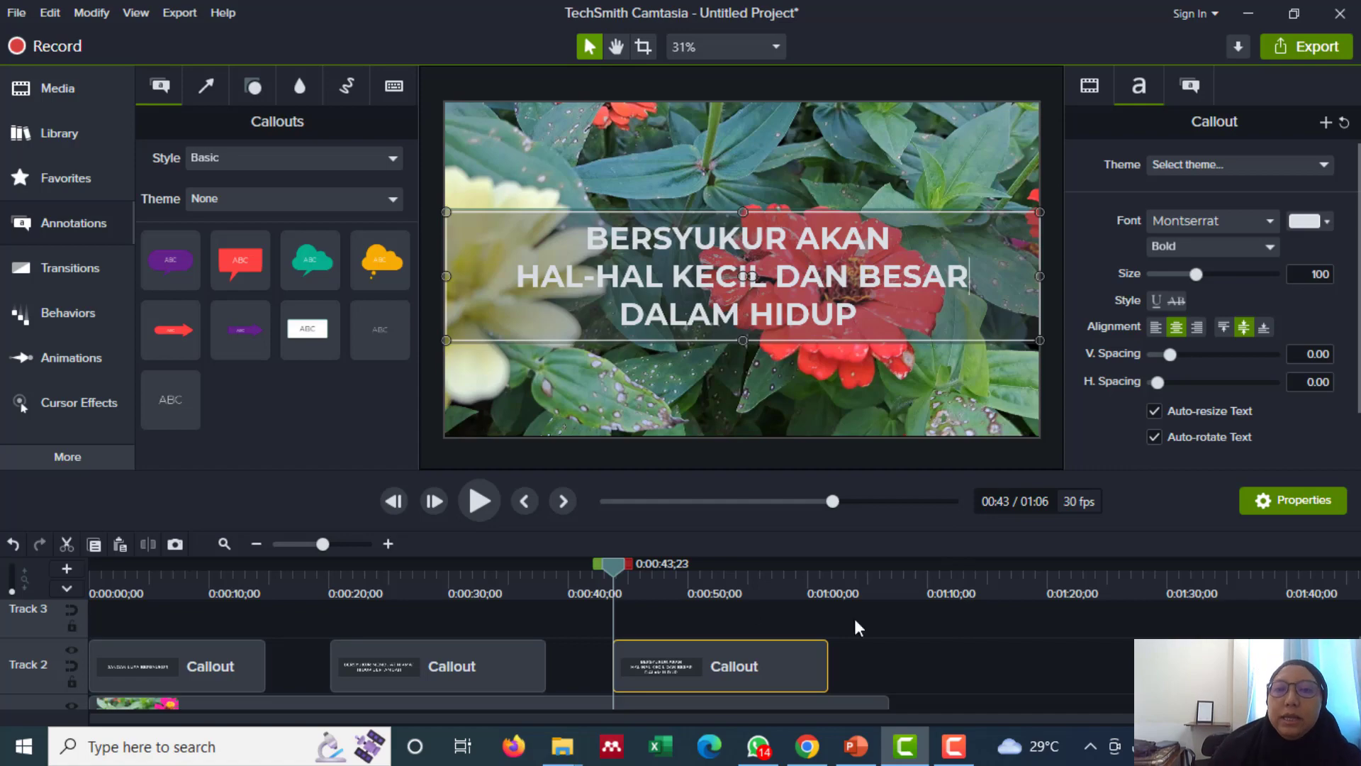
# - Play the video back from the start of the timeline to review the three callouts
pyautogui.moveTo(607, 564); pyautogui.dragTo(83, 611)
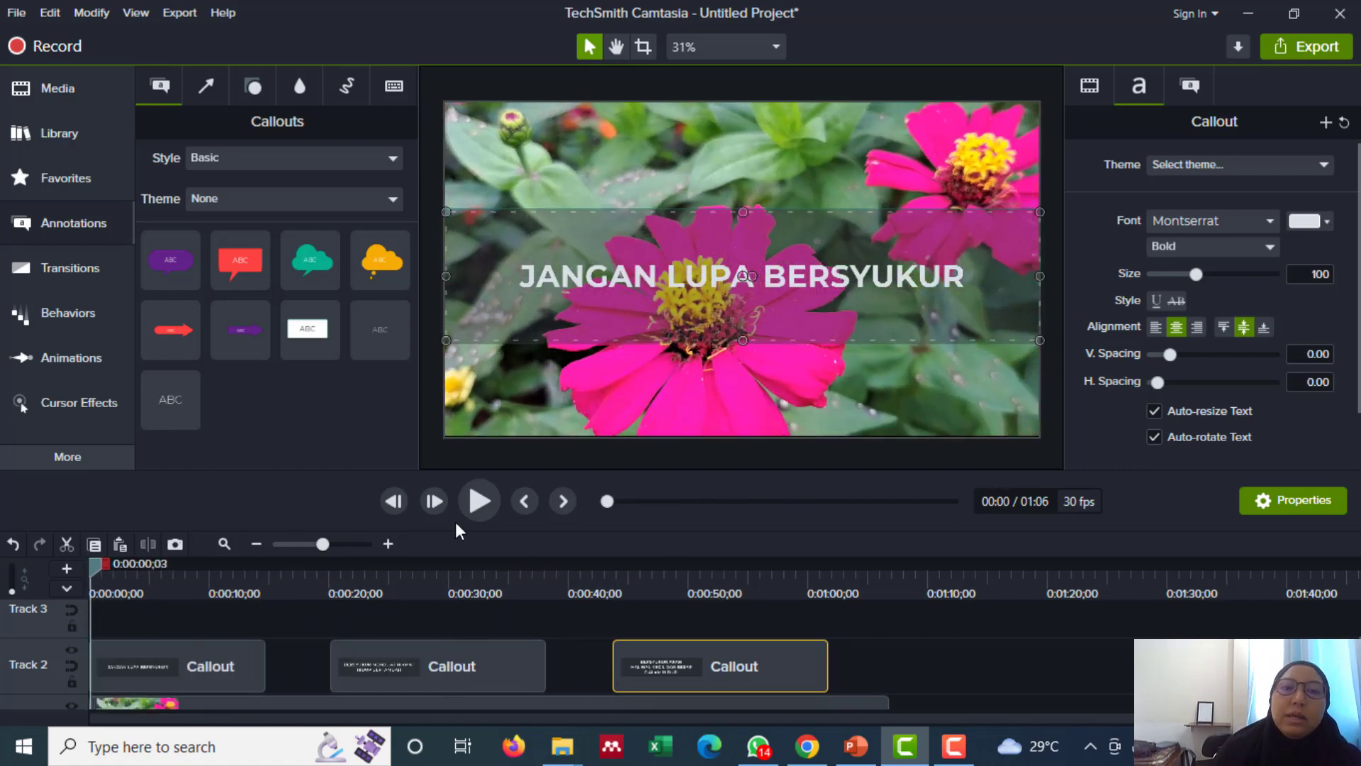
pyautogui.click(476, 507)
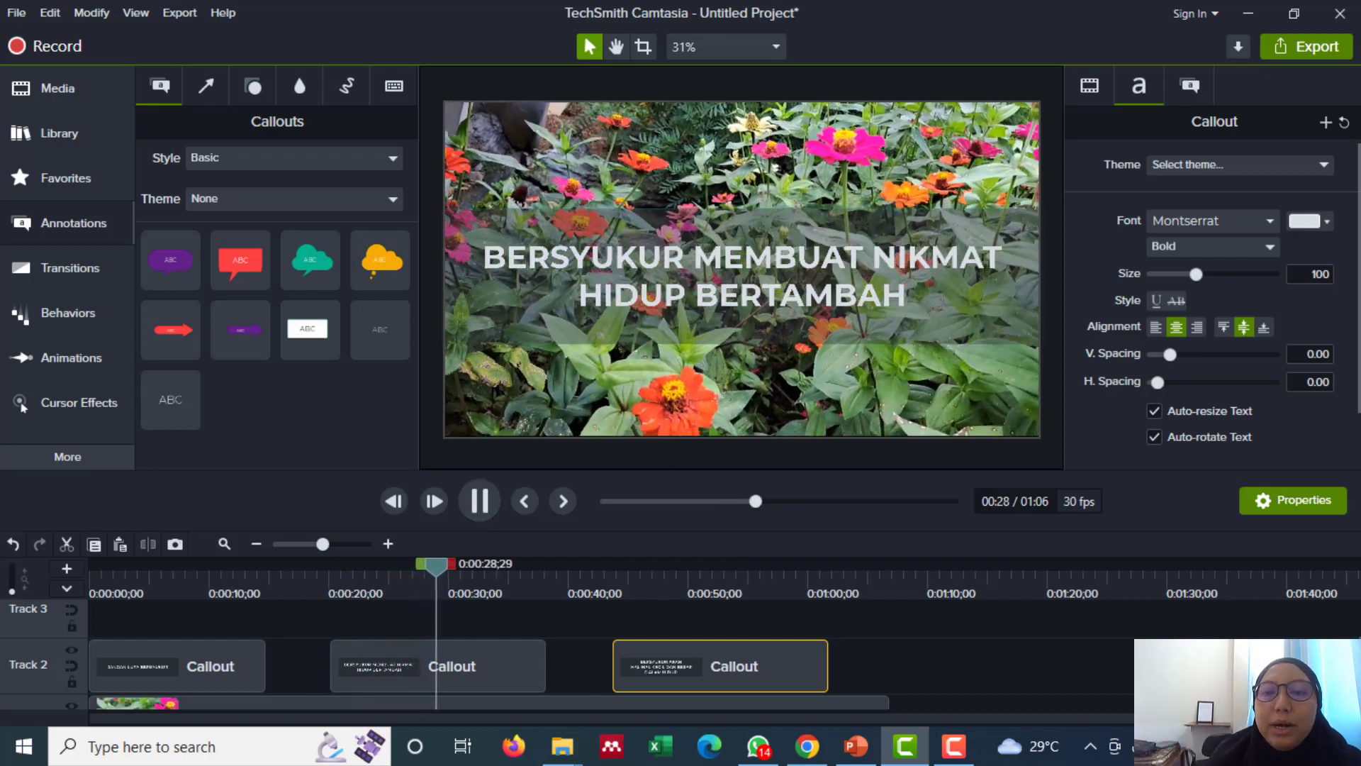
pyautogui.click(955, 748)
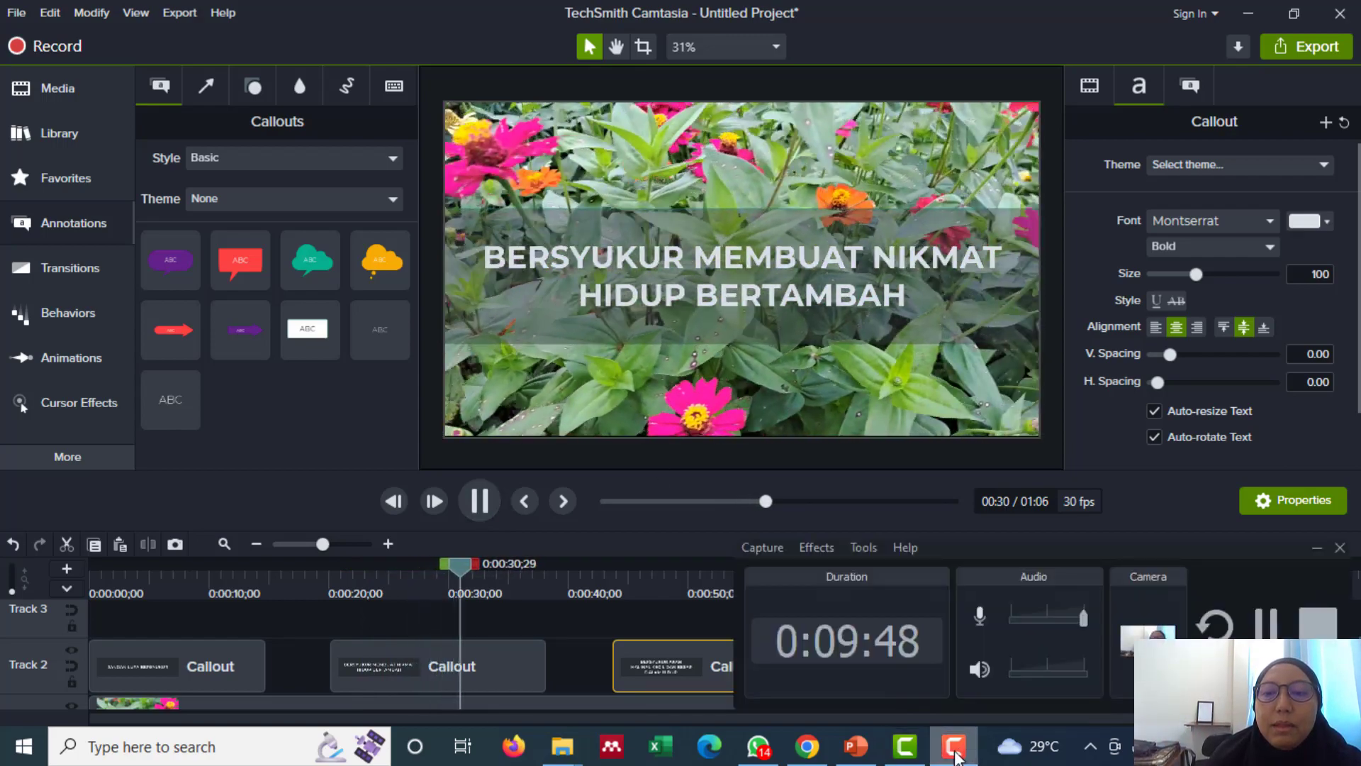